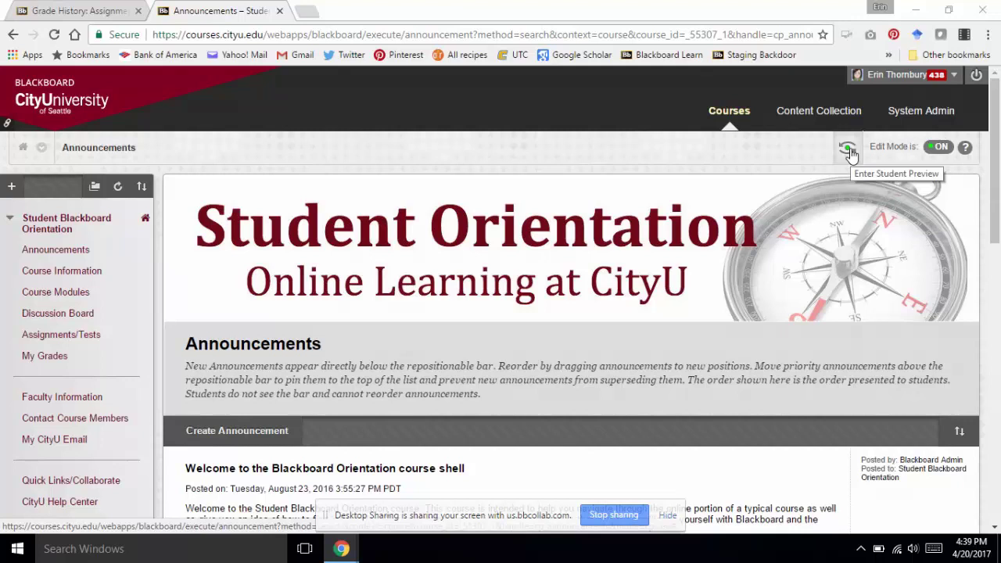
Enter Student Preview for the orientation course and exit it, keeping the preview user and all data
click(850, 149)
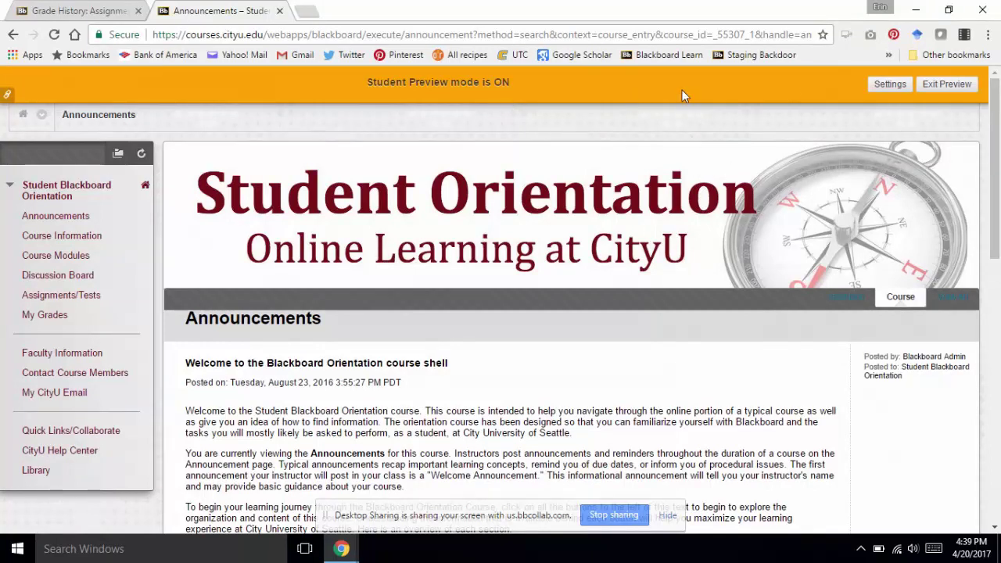
click(950, 85)
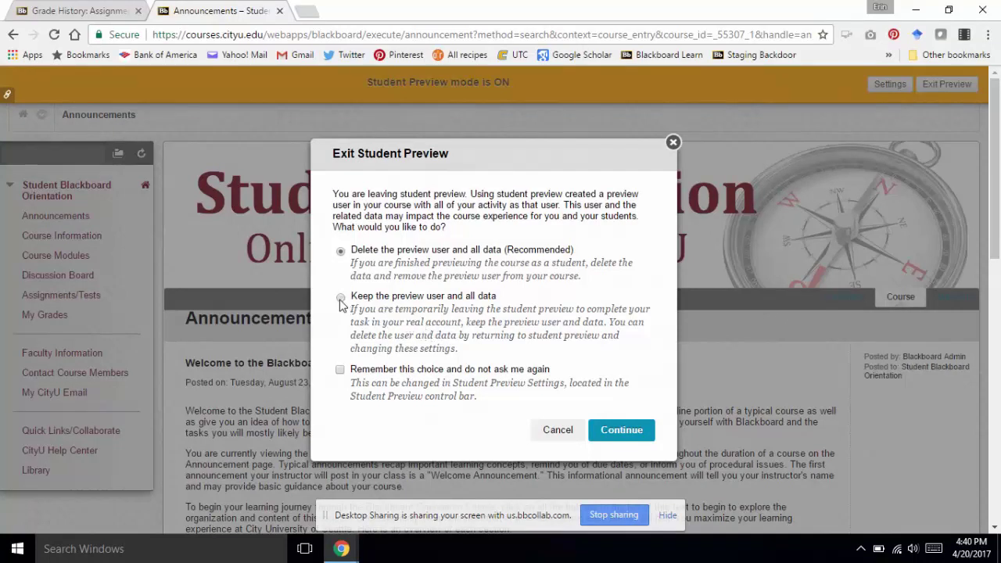
click(341, 299)
click(613, 432)
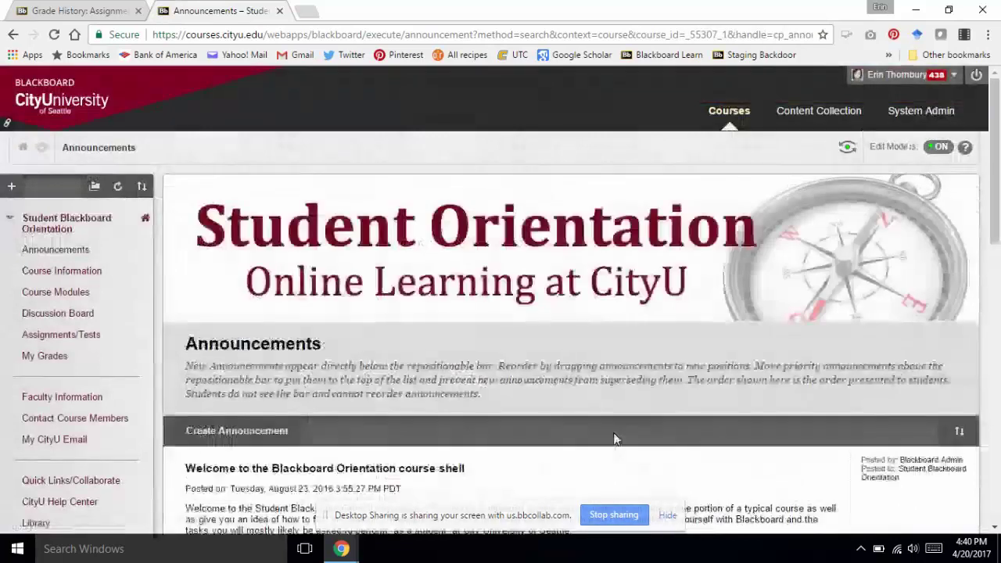
Open the course's Full Grade Center and bring the student grade table into view
scroll(613, 434, down, 3)
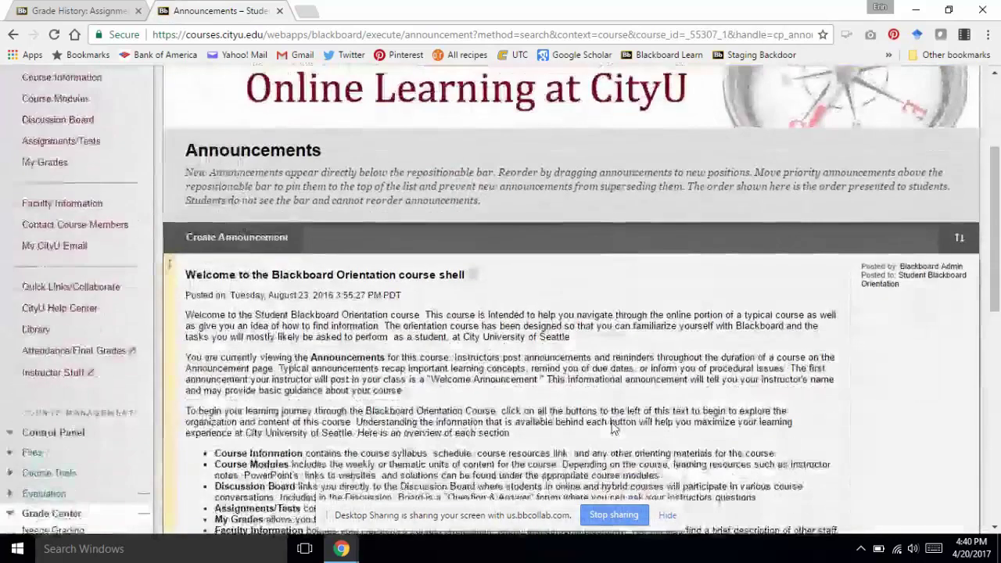
scroll(614, 428, down, 3)
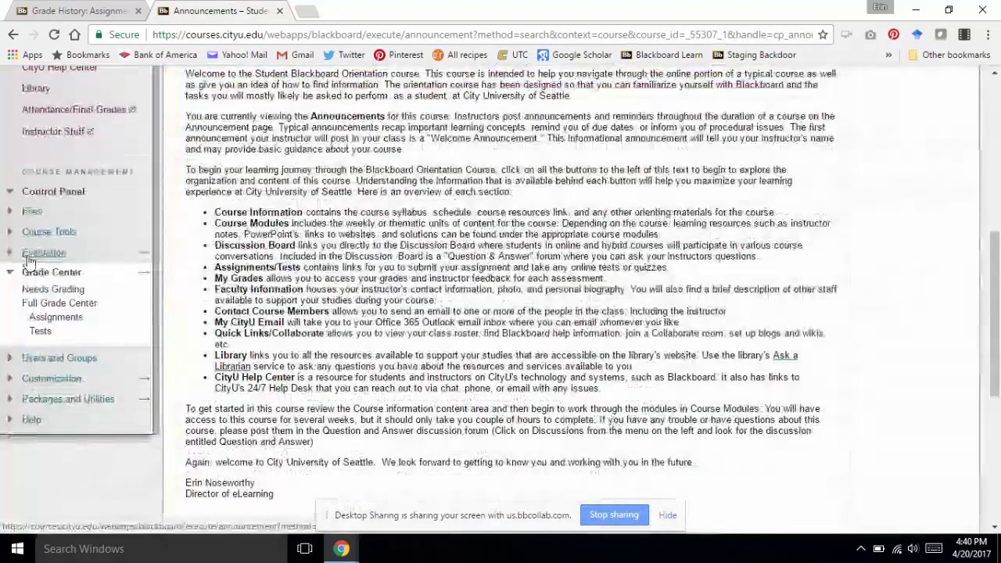
click(33, 304)
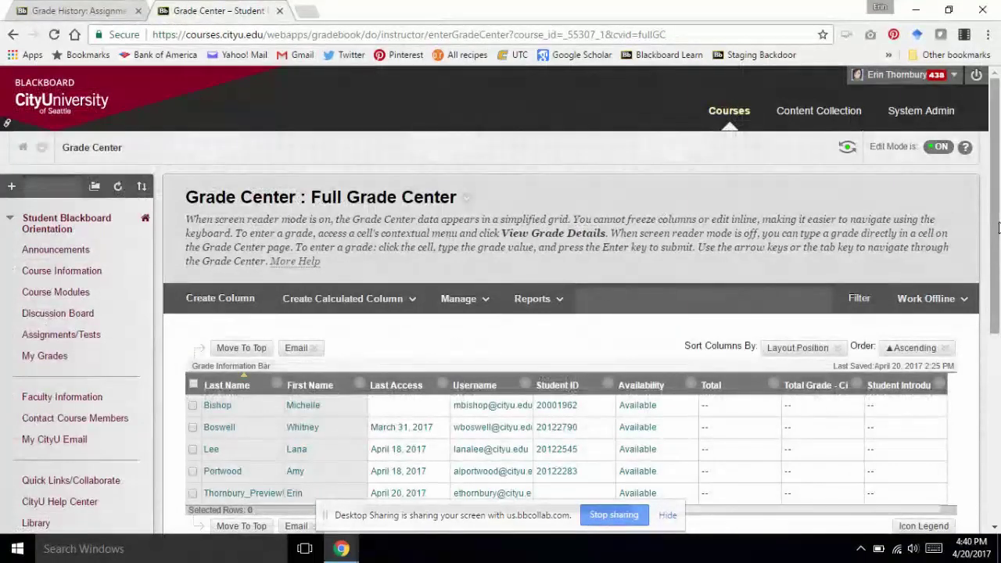
drag(994, 228, 996, 313)
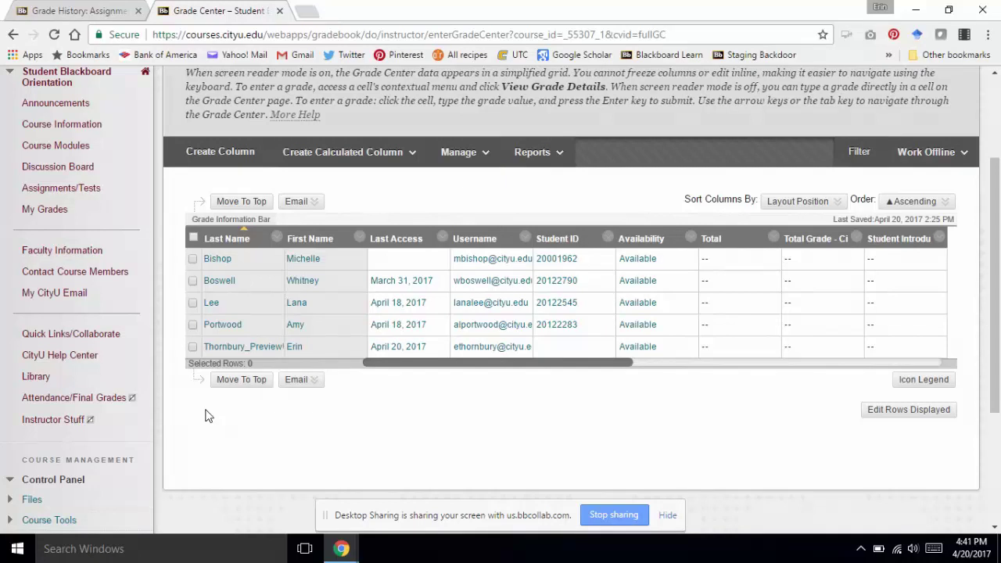
Collapse the course menu so the grade table uses the full page width
mouse_move(154, 317)
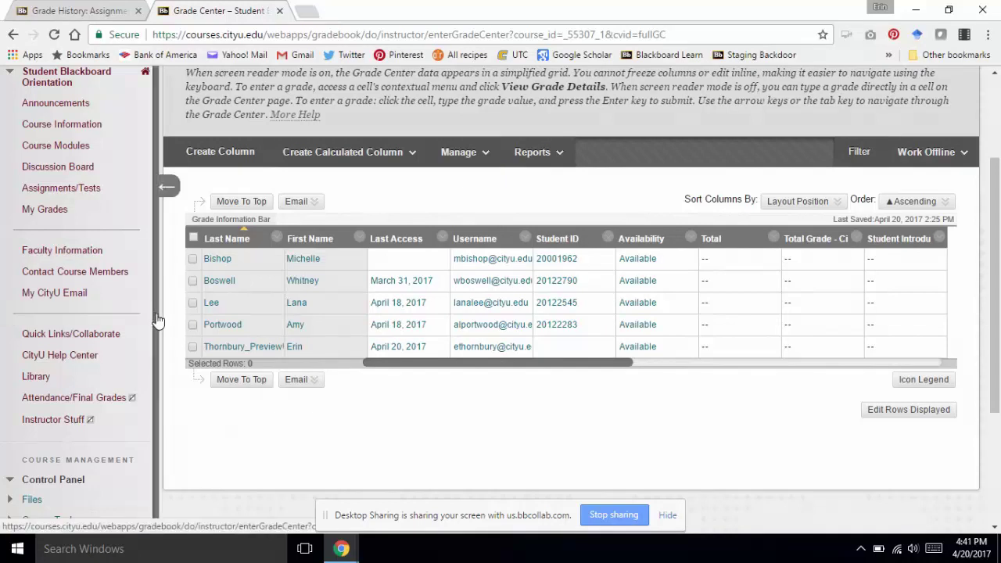
click(155, 266)
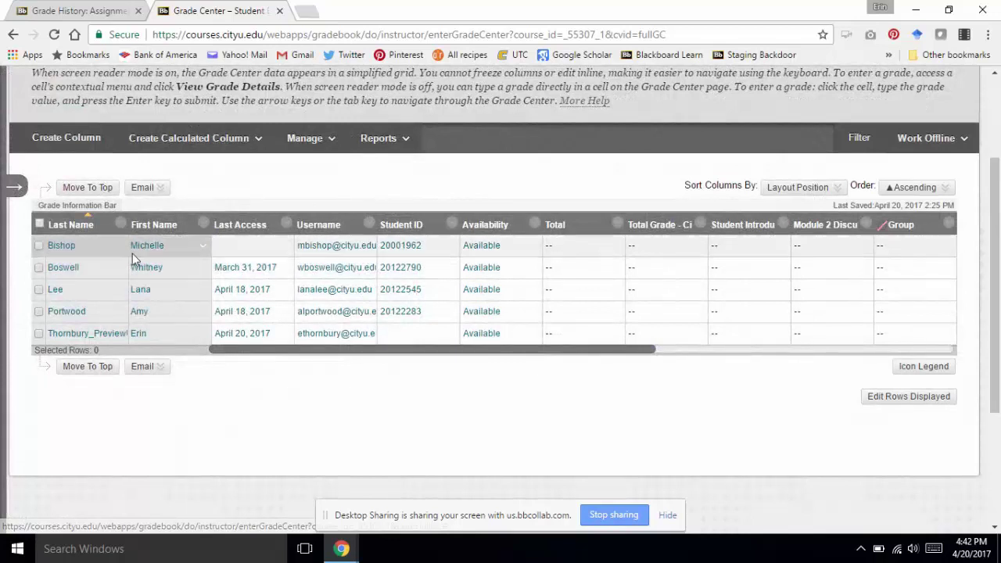
click(13, 189)
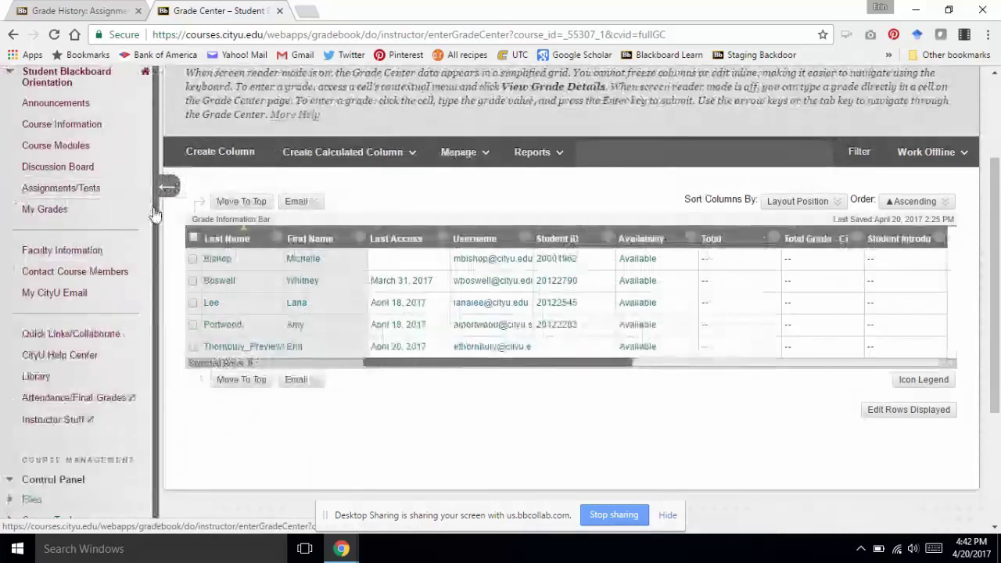
click(167, 186)
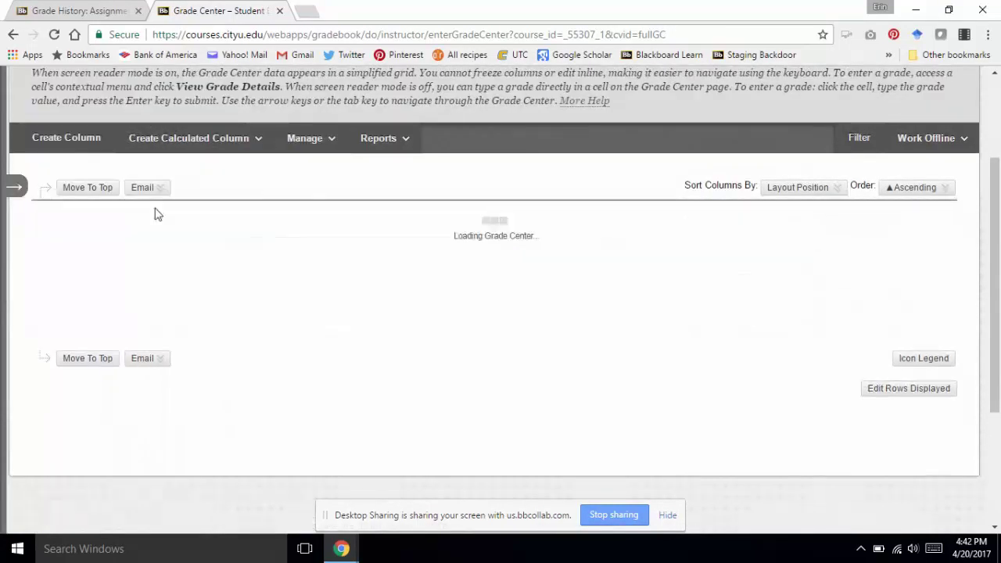
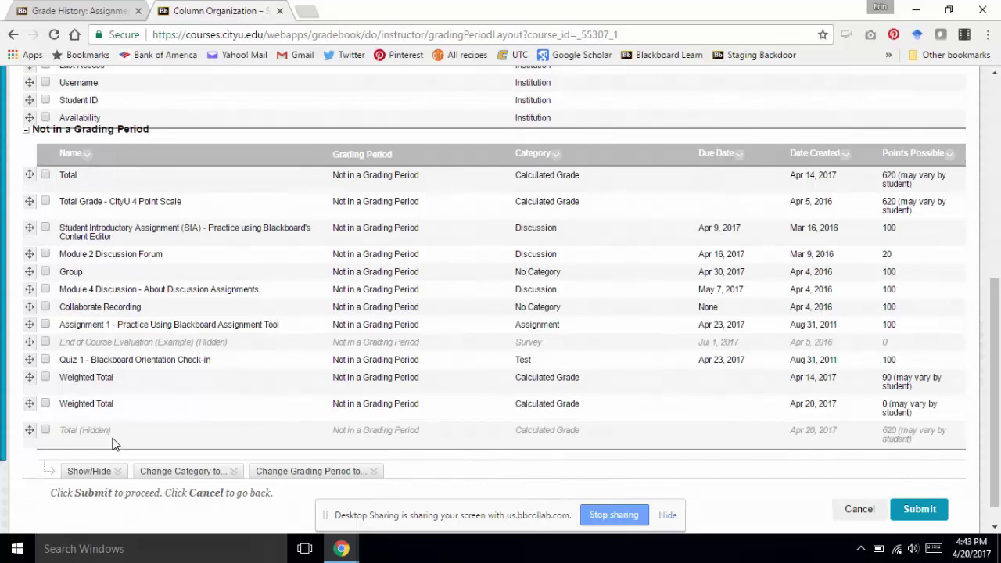
Show the hidden End of Course Evaluation (Example) and Total columns in the column organization and submit the change
click(46, 432)
click(45, 342)
scroll(196, 375, down, 1)
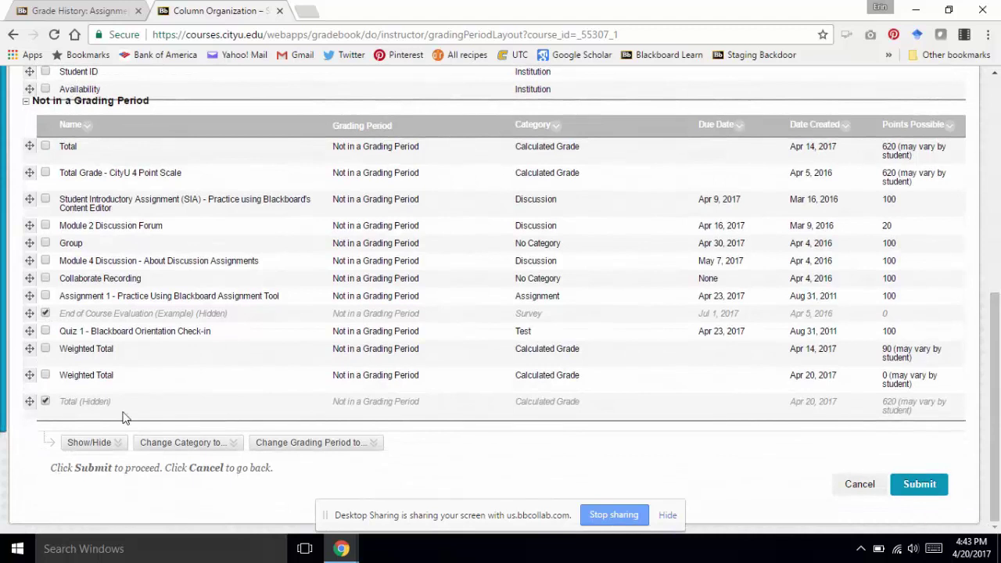
click(121, 444)
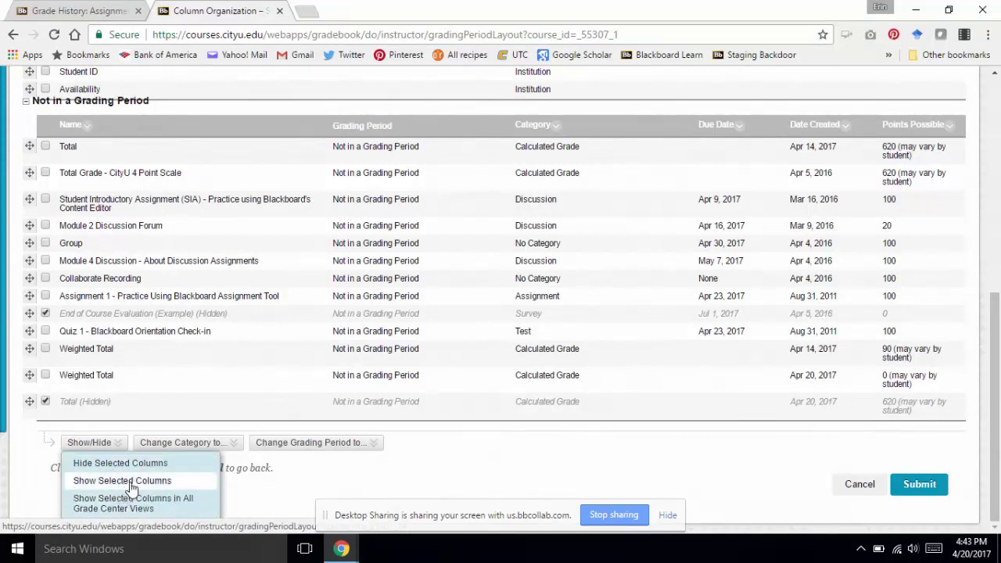
click(132, 481)
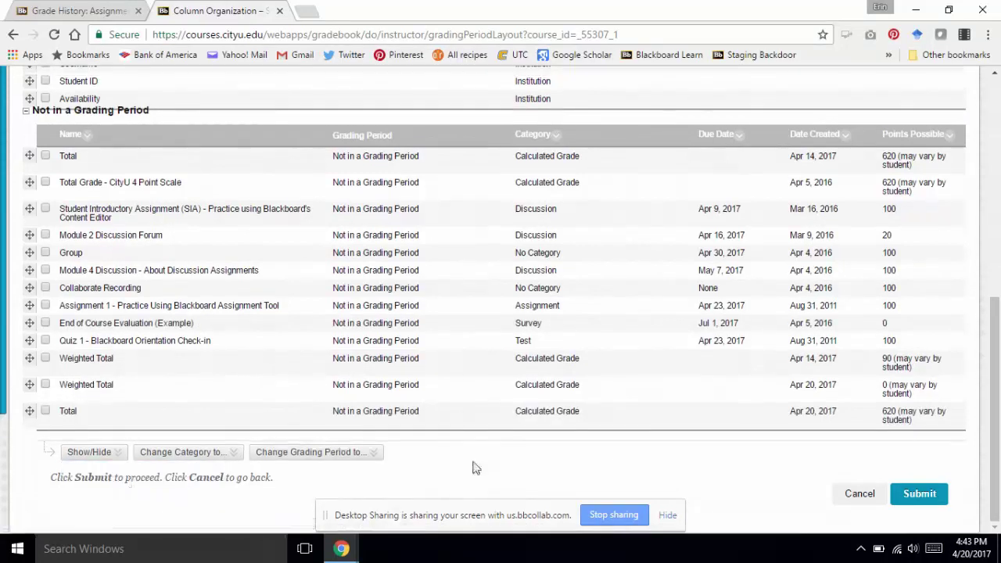
click(929, 497)
click(920, 495)
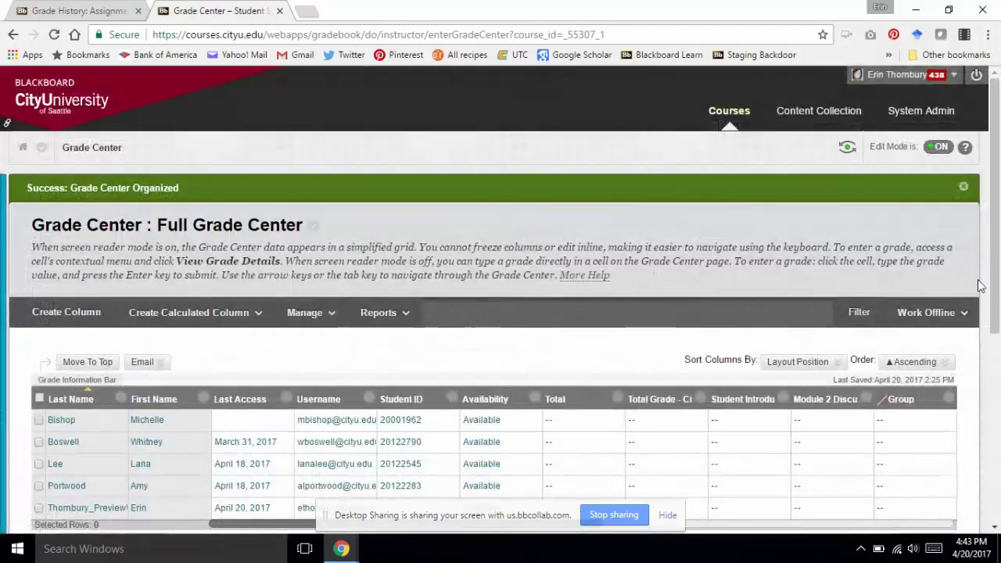
View the grade history of the Group column and return to the Grade Center
drag(995, 286, 990, 377)
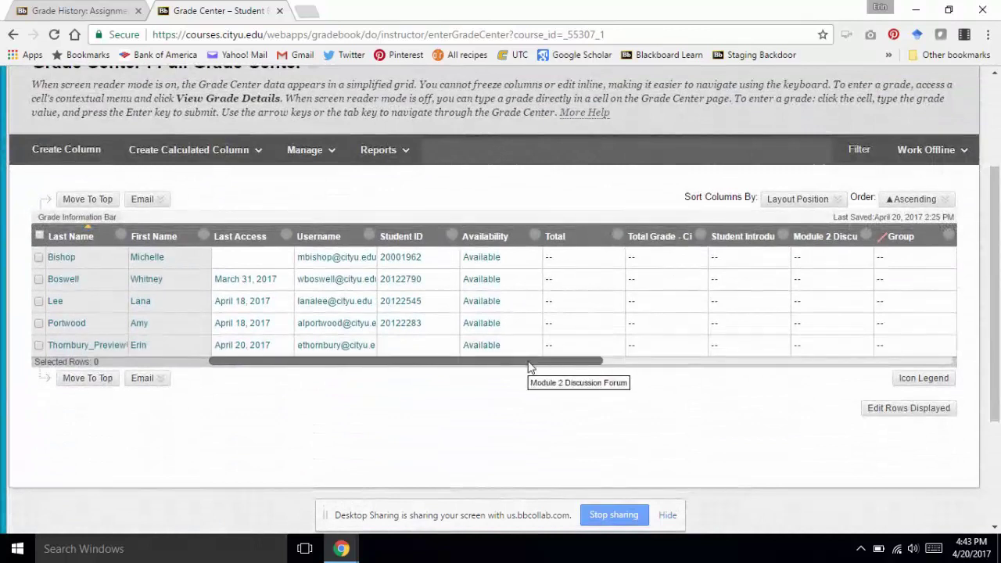
drag(535, 367, 733, 373)
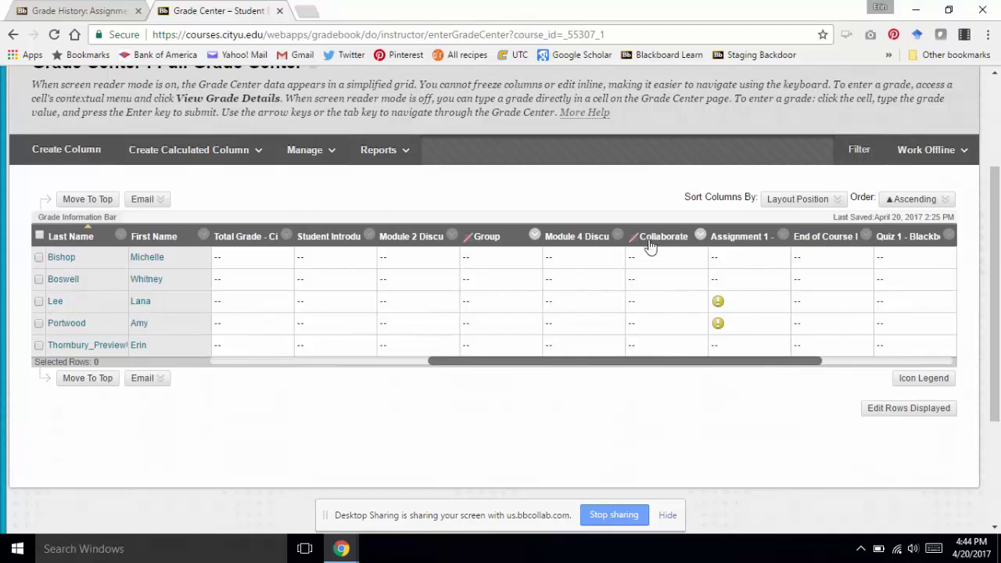
click(535, 237)
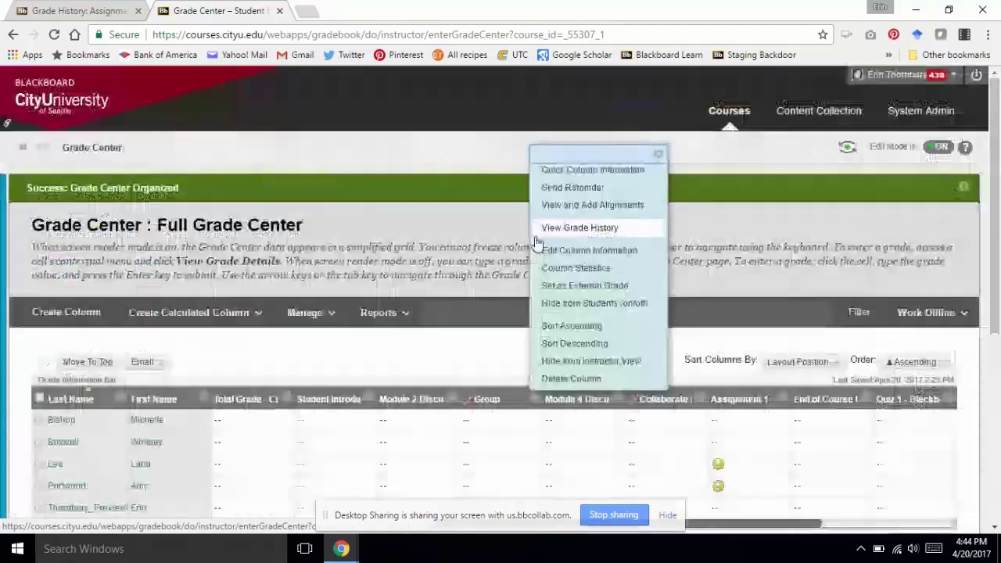
click(534, 236)
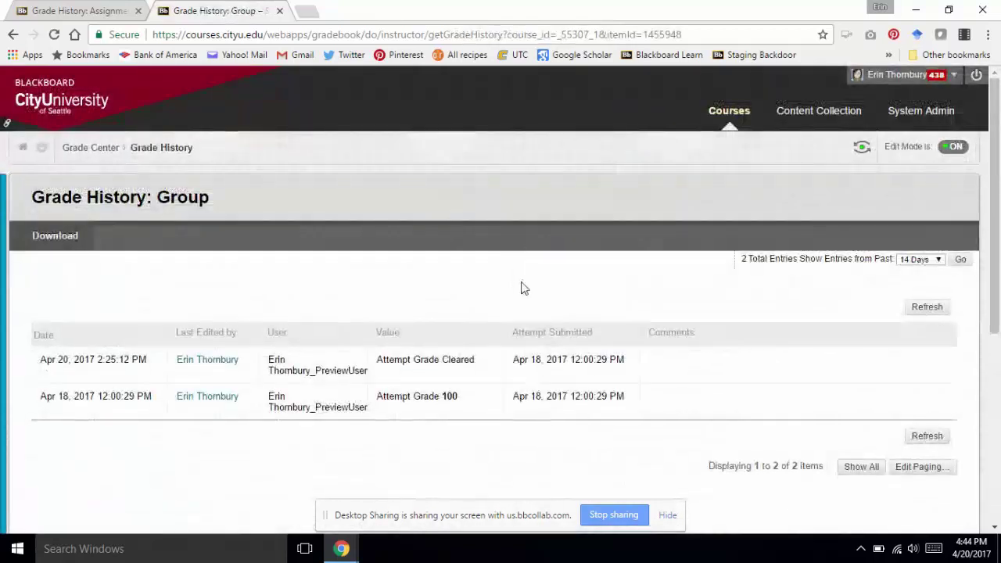
scroll(523, 288, down, 2)
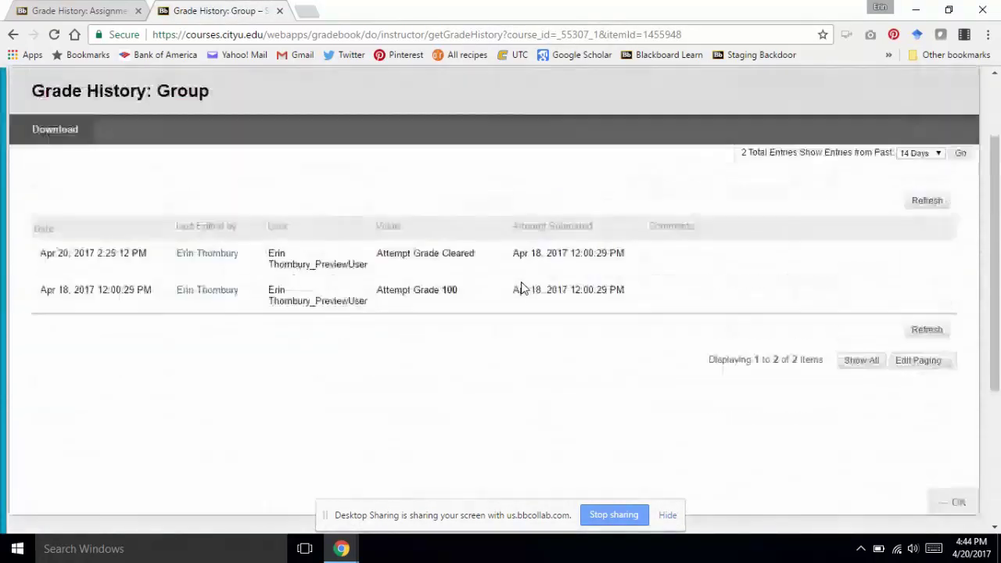
scroll(521, 287, down, 2)
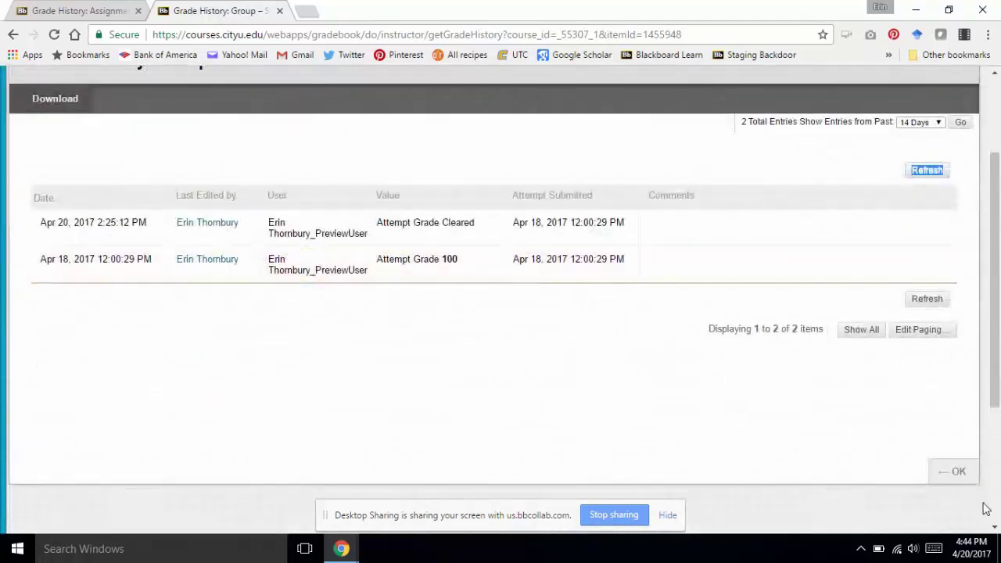
click(957, 475)
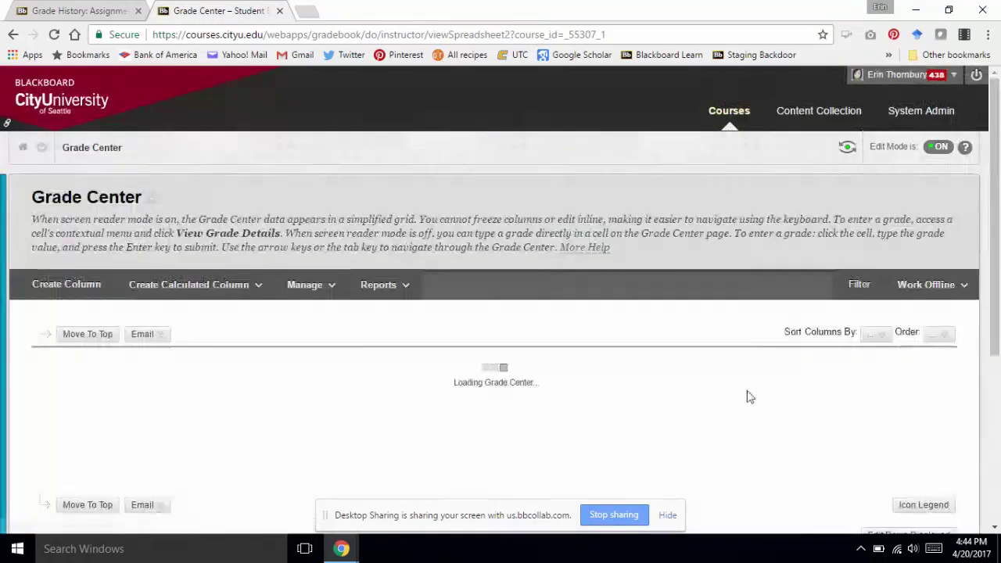
Turn off hiding from students for the Group and Collaborate Recording columns
scroll(688, 365, down, 2)
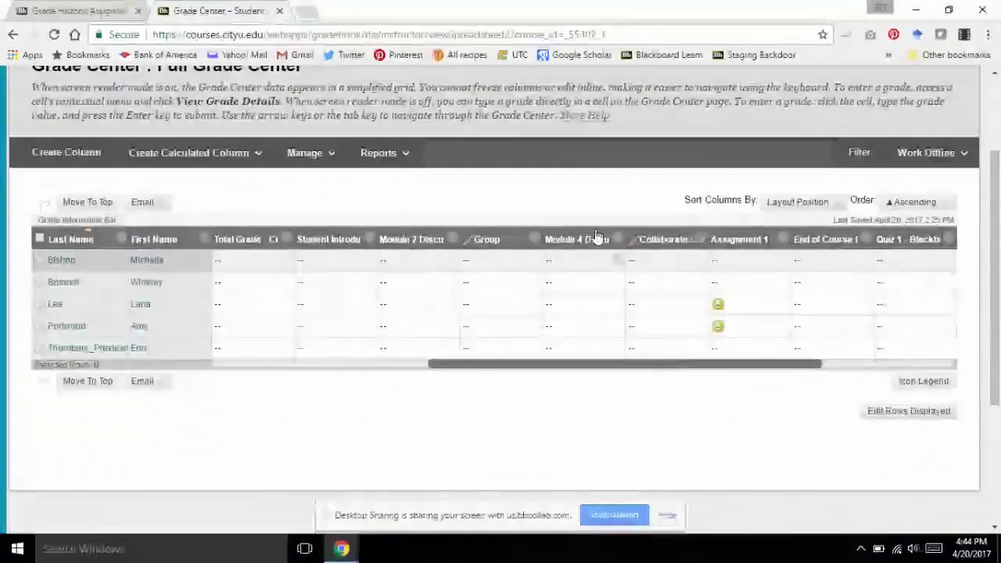
click(533, 239)
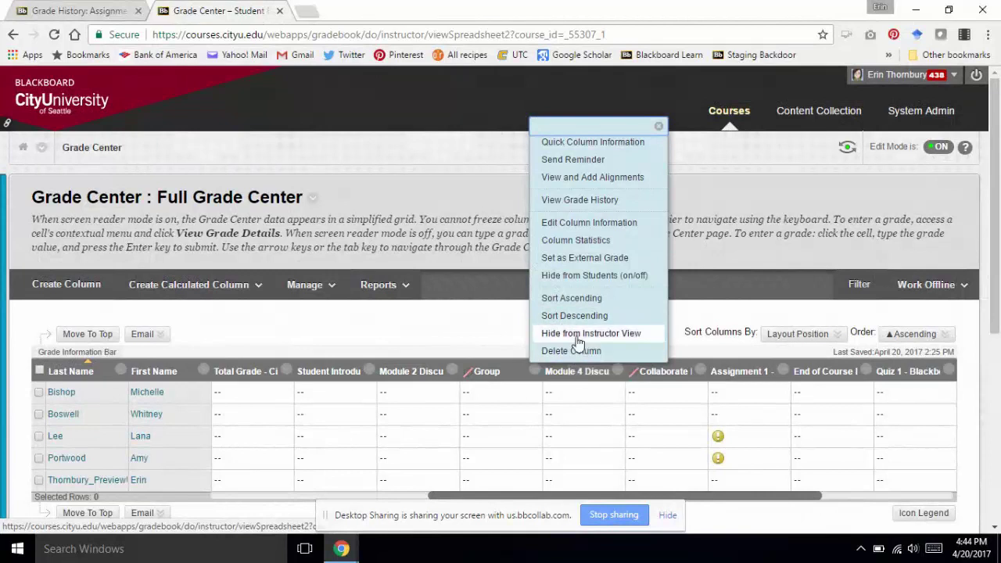
click(626, 280)
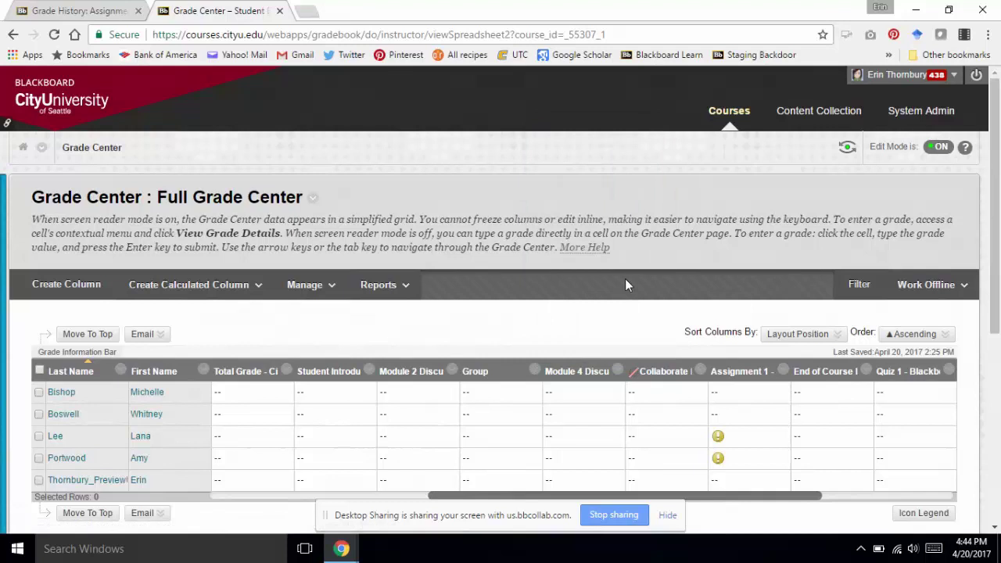
click(701, 372)
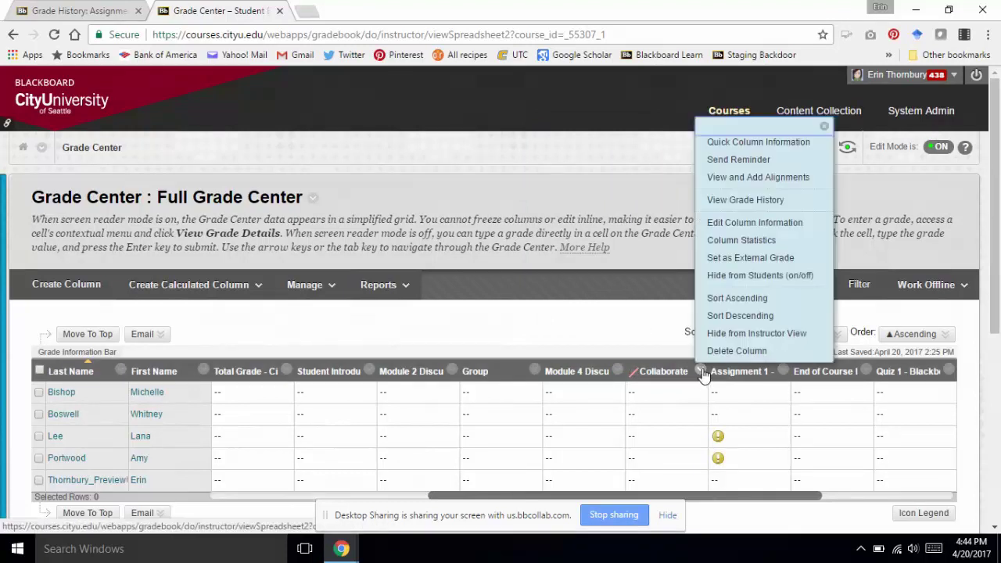
click(752, 276)
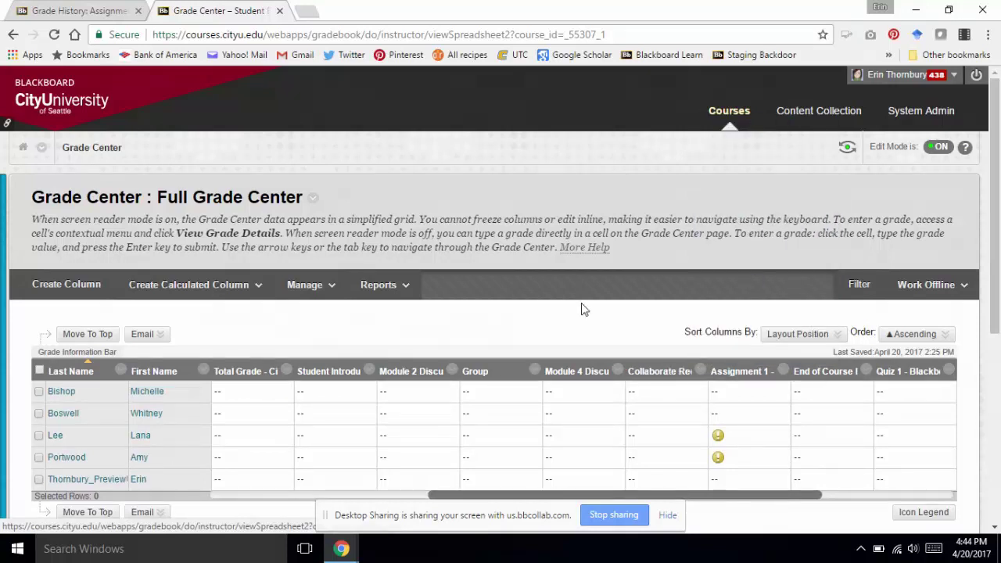
Examine the grade columns across the Full Grade Center table, from Last Access through the last Total column
scroll(550, 311, down, 2)
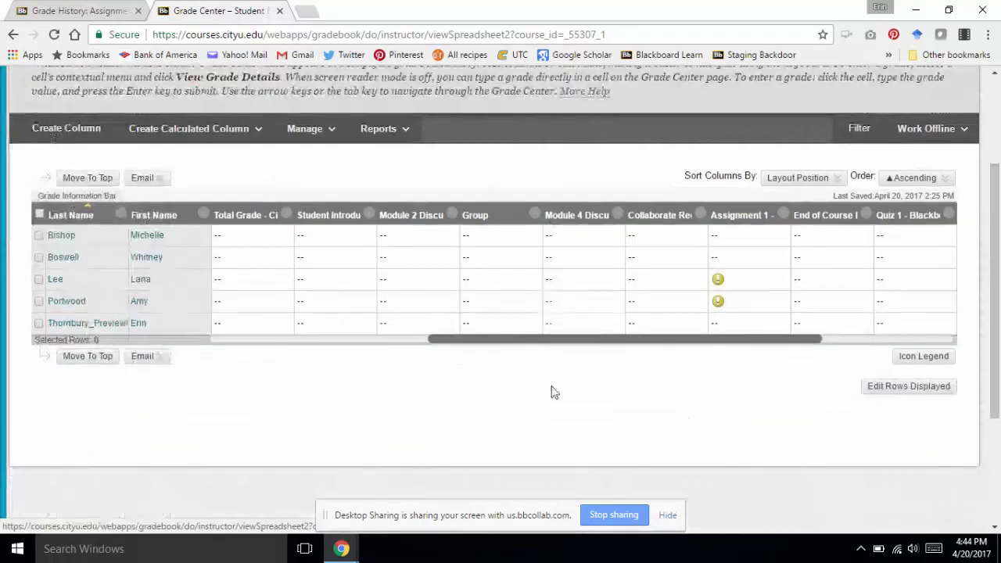
drag(496, 341, 413, 352)
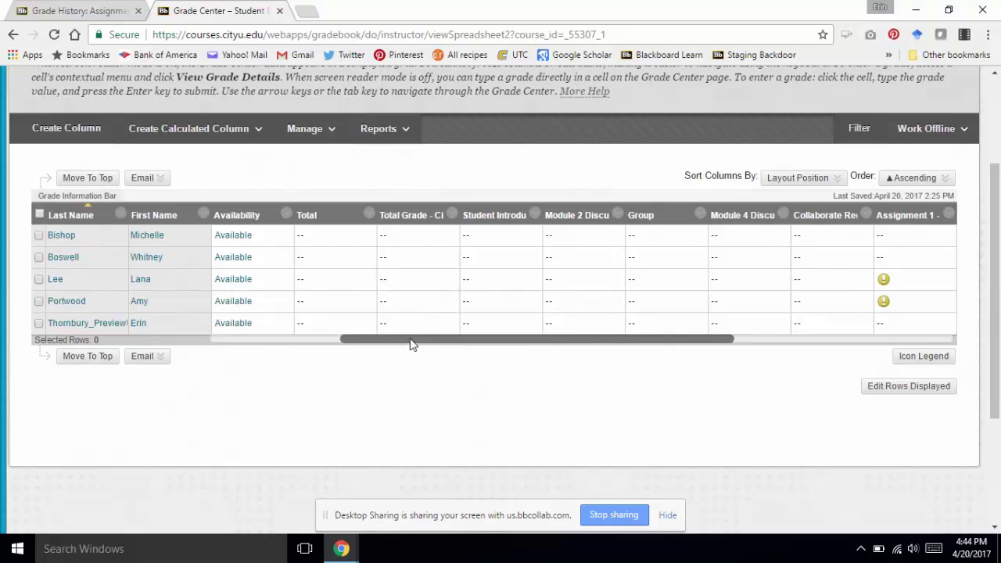
drag(410, 342, 593, 376)
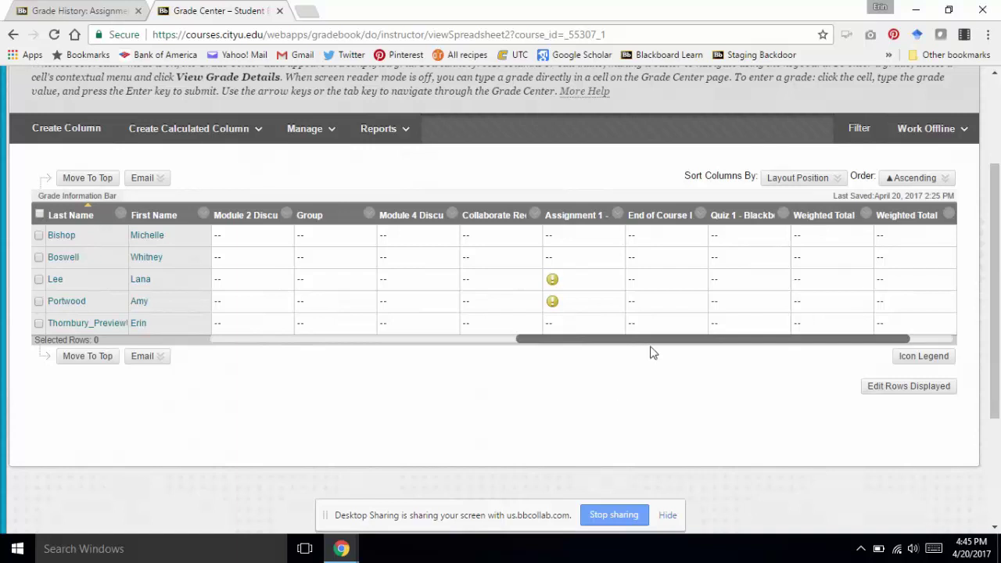
drag(673, 342, 744, 343)
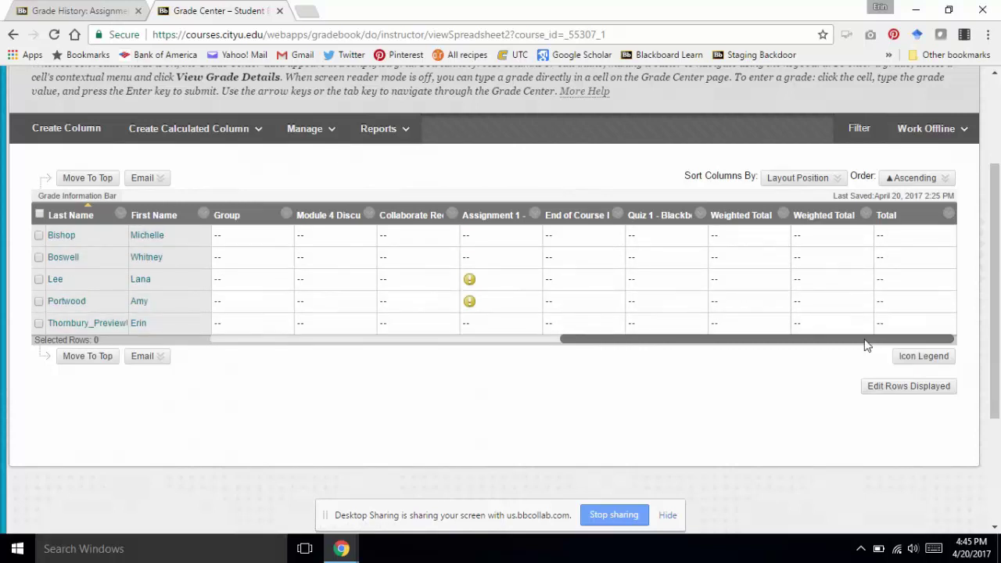
drag(867, 345, 511, 347)
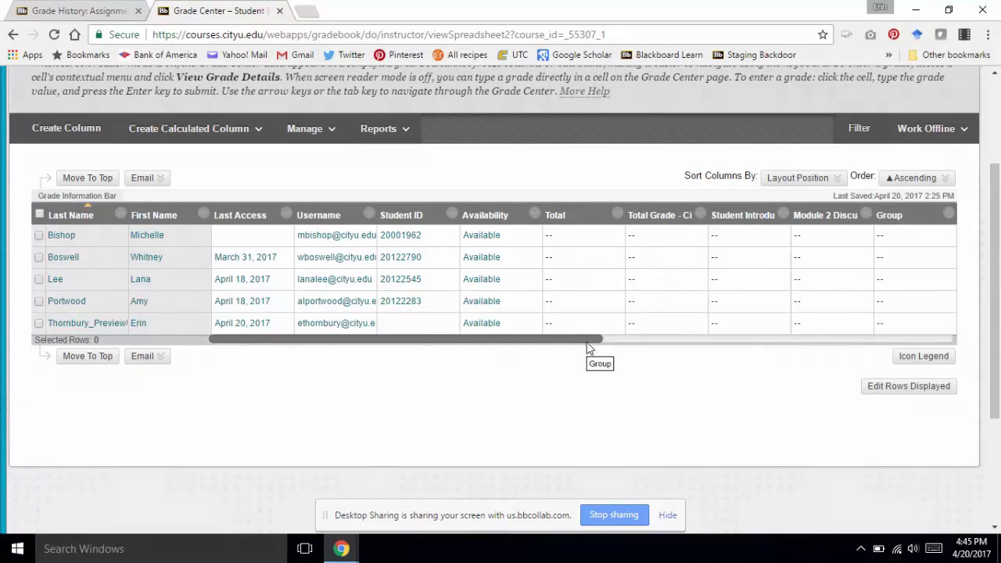
drag(594, 341, 824, 357)
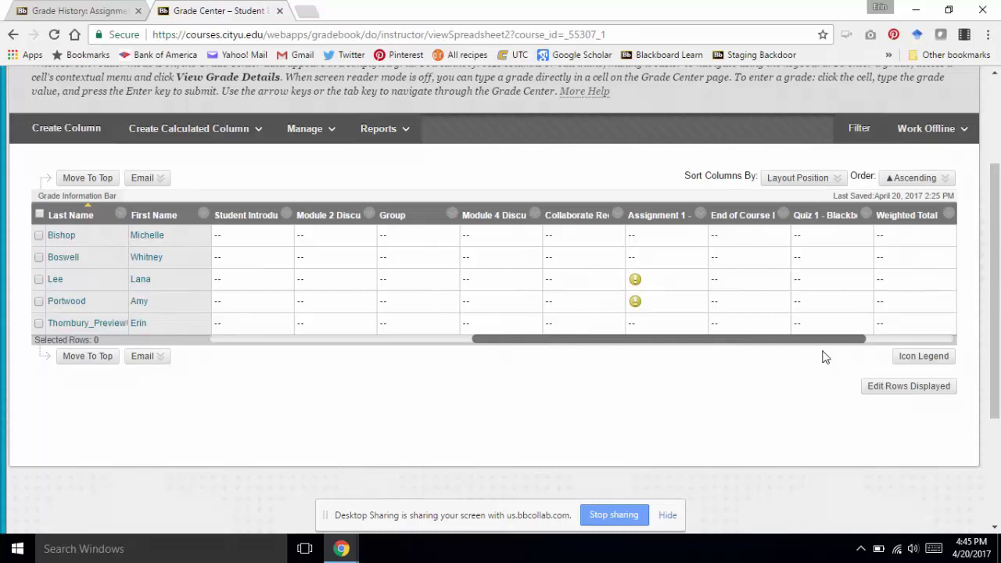
drag(816, 342, 907, 346)
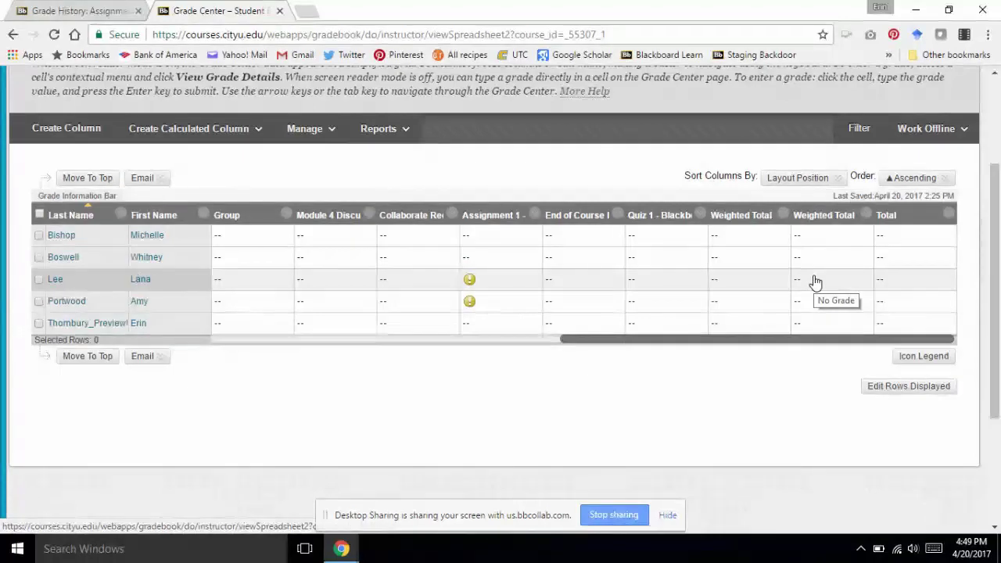
Delete the last Total column at the end of the Full Grade Center table
click(949, 216)
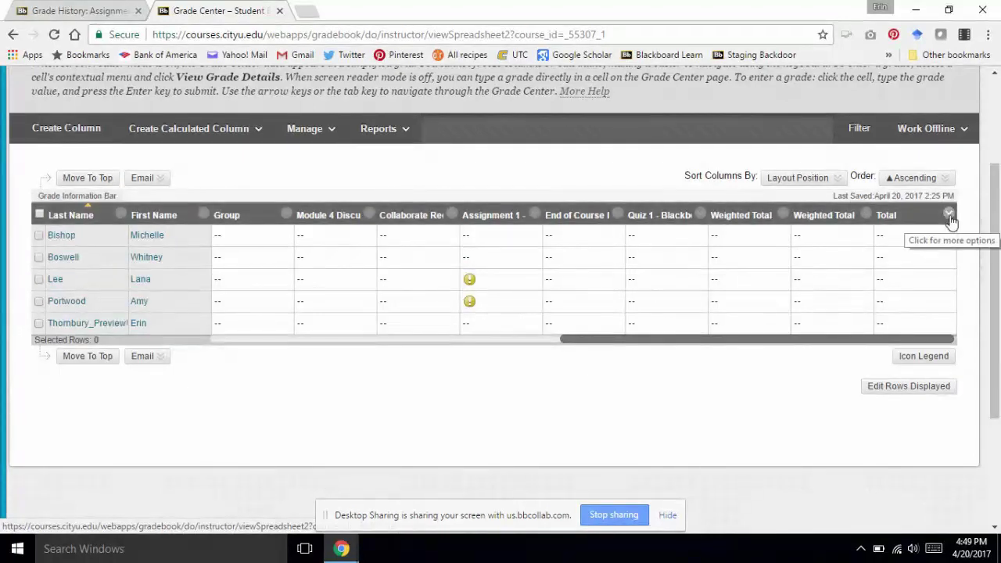
click(949, 216)
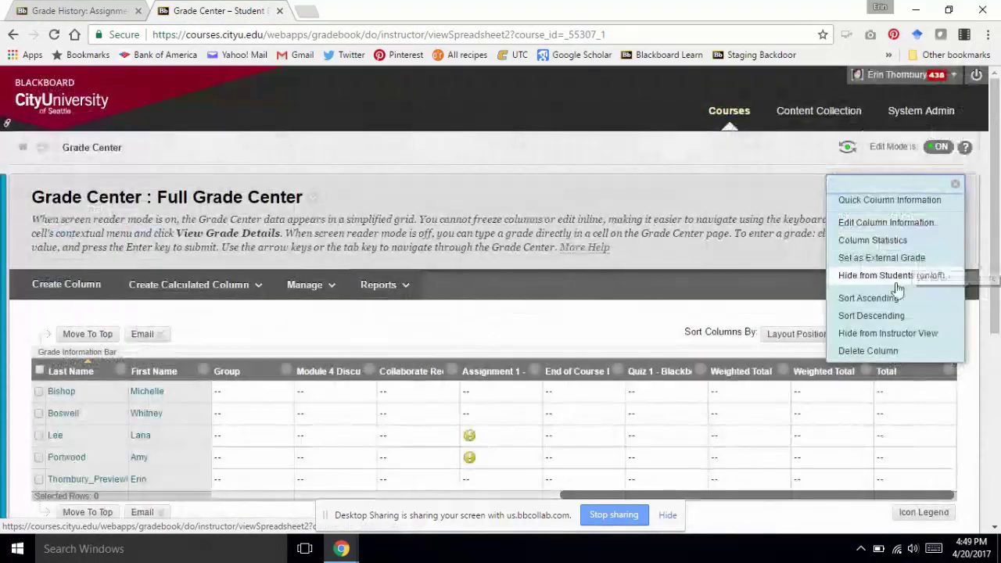
click(881, 350)
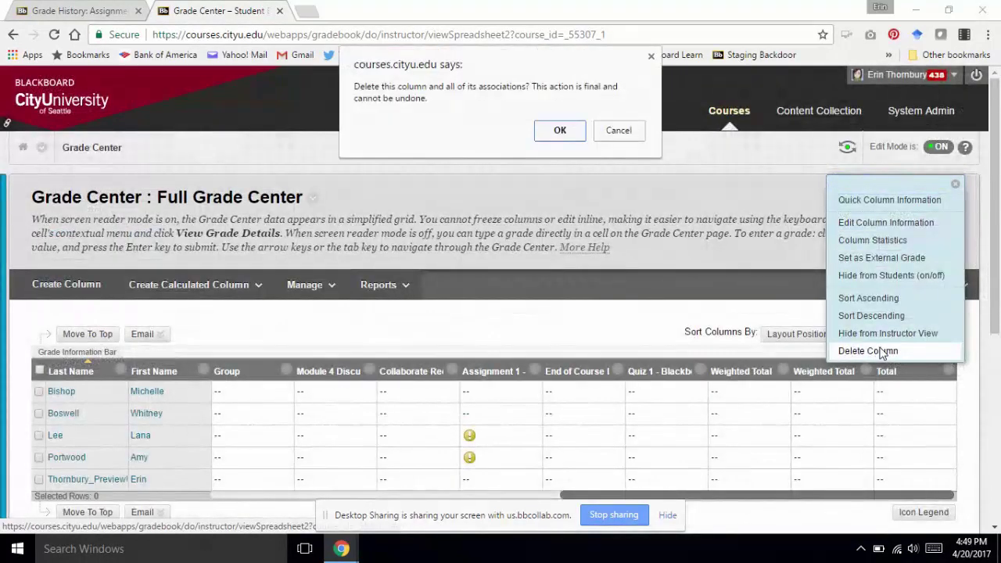
click(559, 130)
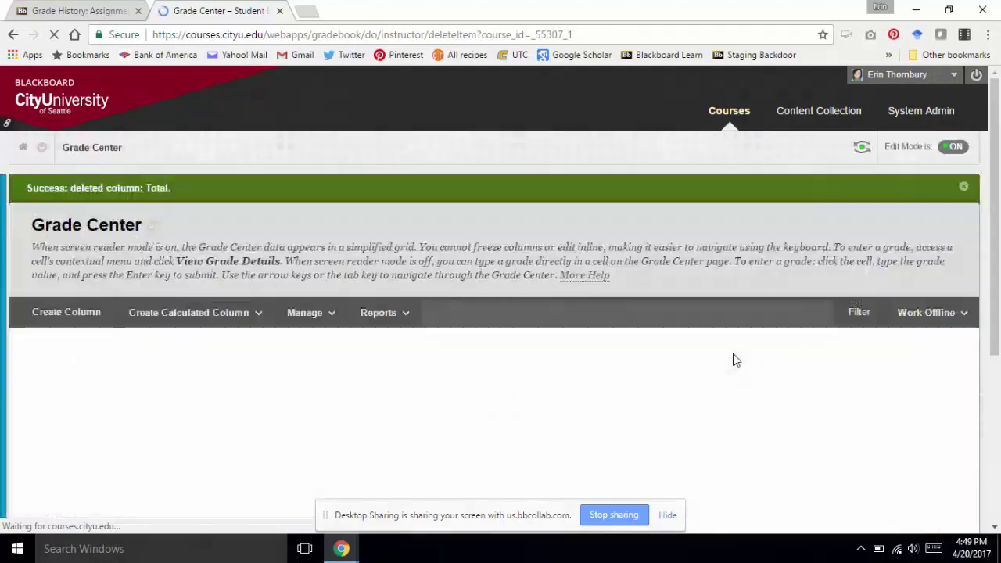
click(799, 362)
Hide the Username column from the instructor view
scroll(796, 368, down, 3)
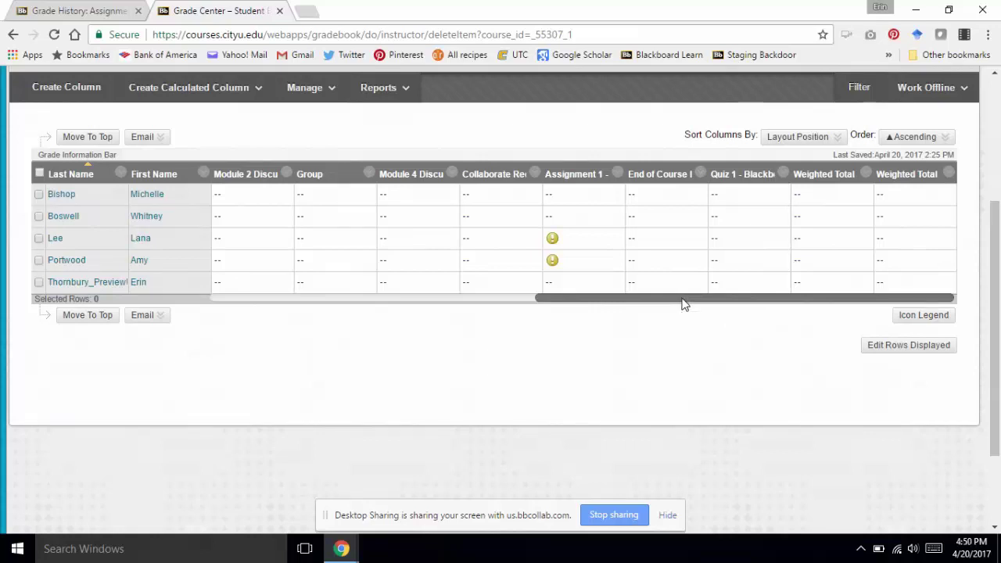
drag(683, 303, 349, 302)
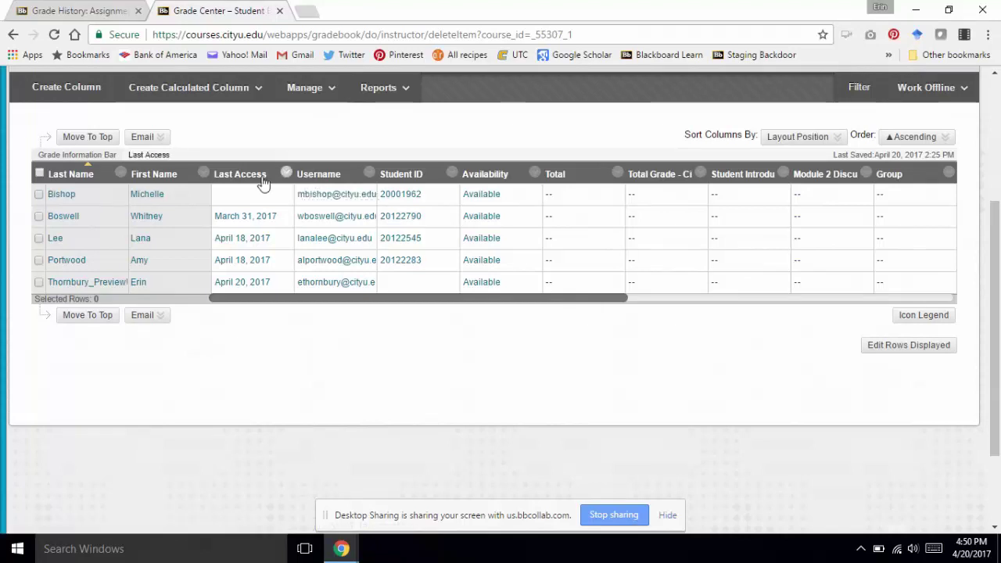
click(369, 174)
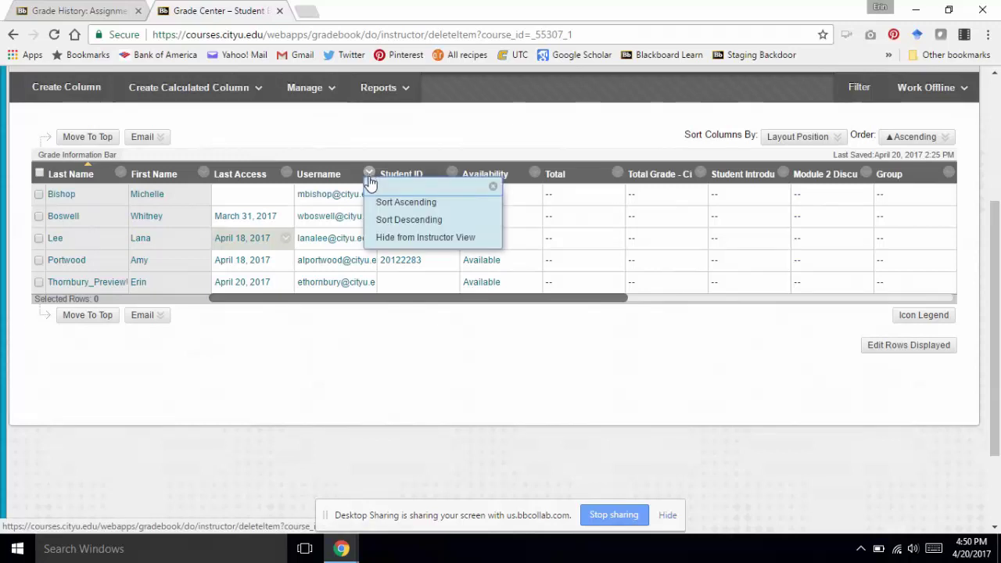
click(381, 238)
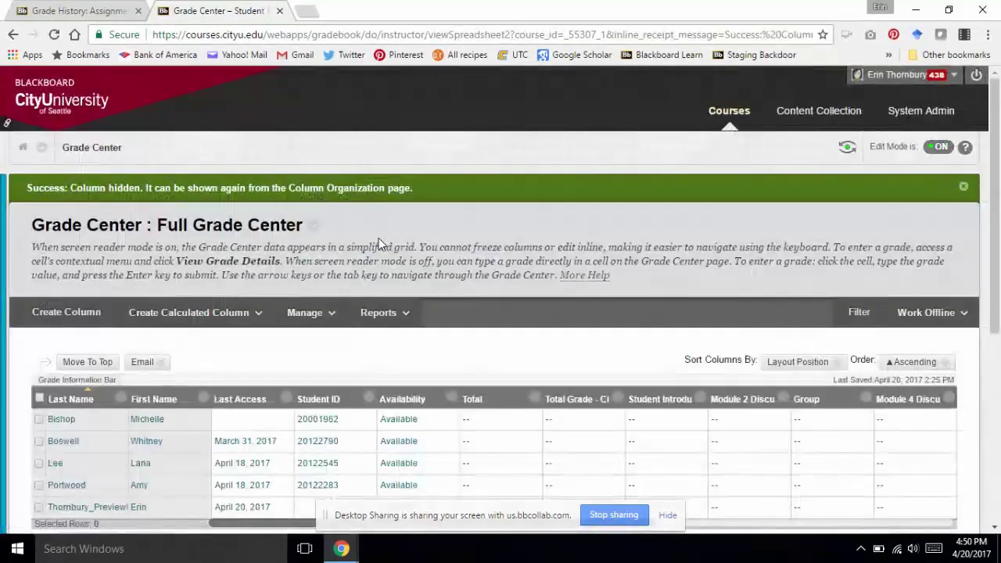
Hide the Student ID and Availability columns from the instructor view
scroll(379, 238, down, 2)
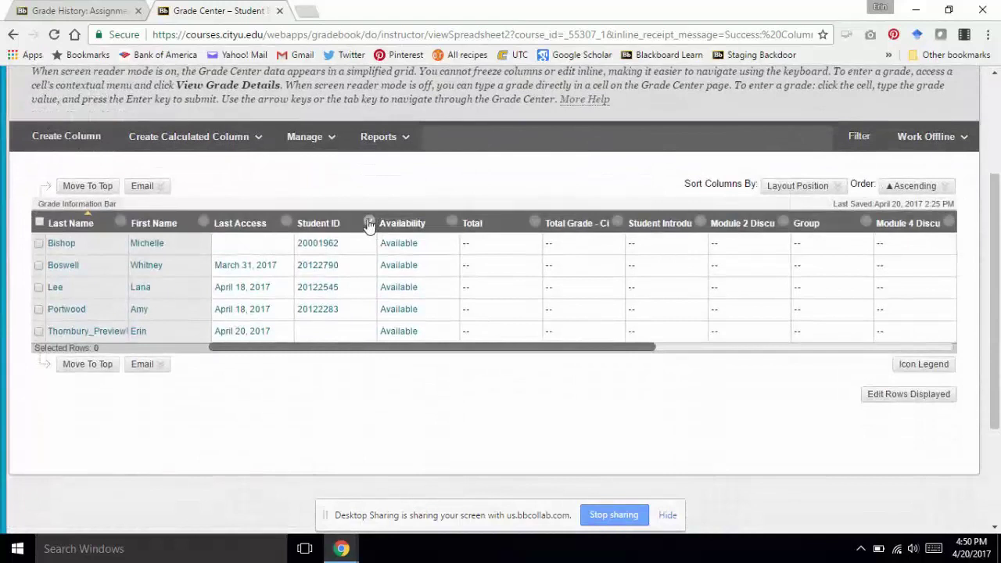
click(370, 224)
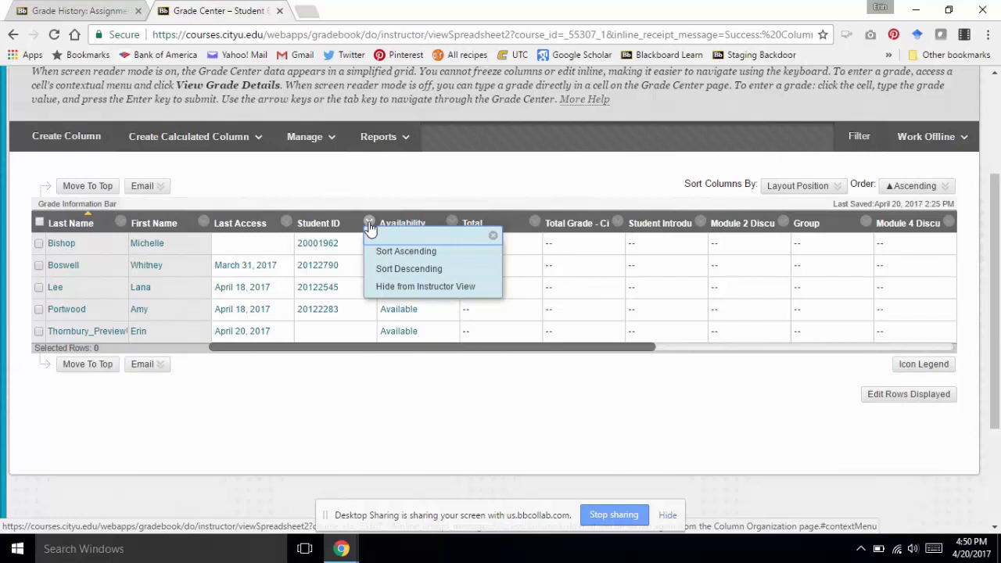
click(386, 286)
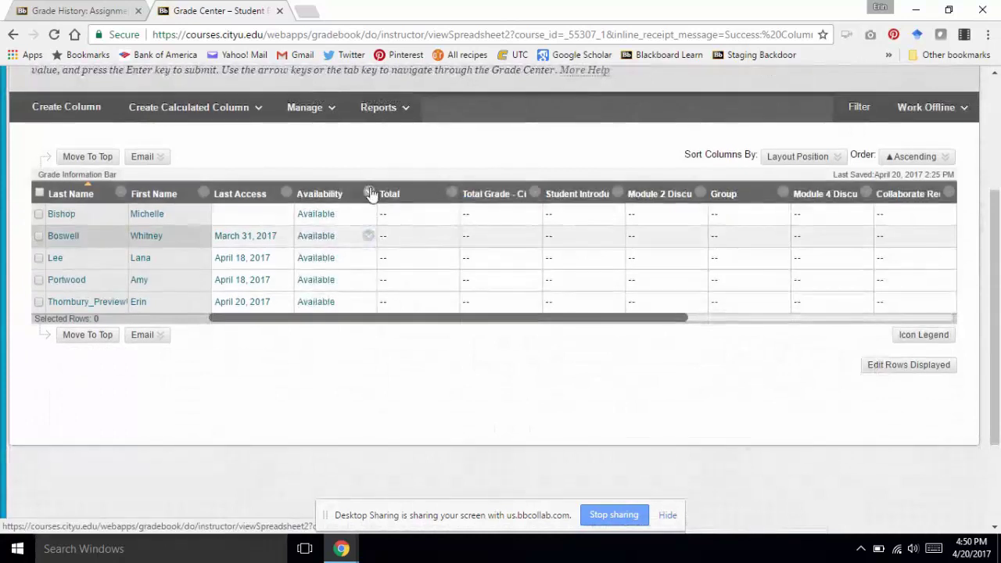
click(369, 194)
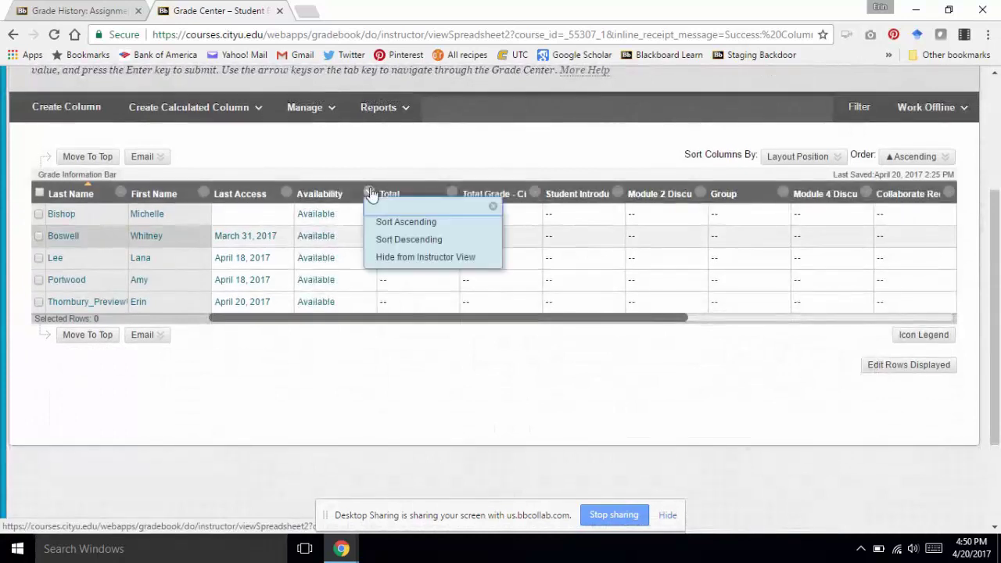
click(382, 258)
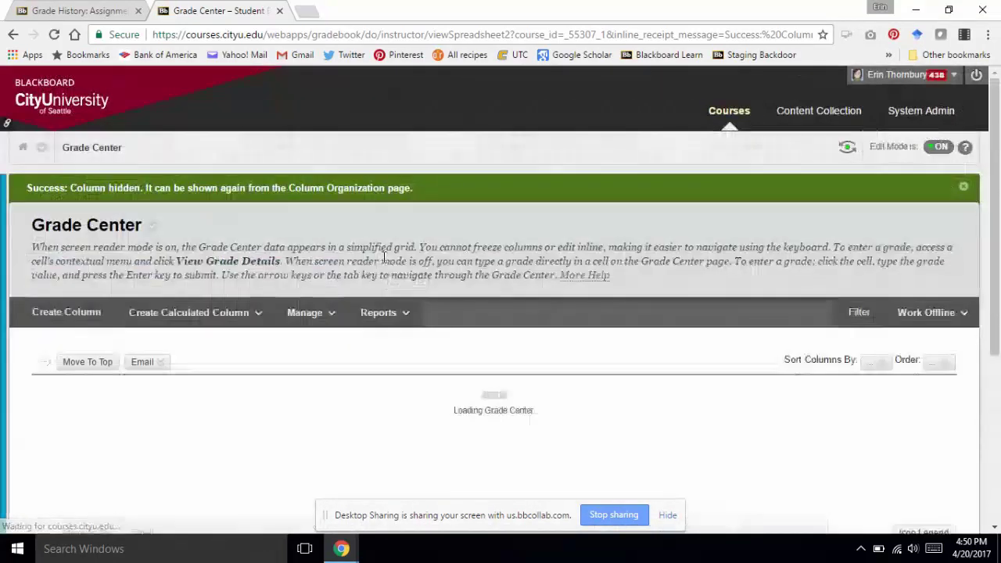
Open the column organization and go to the columns listed as Not in a Grading Period
scroll(384, 259, down, 2)
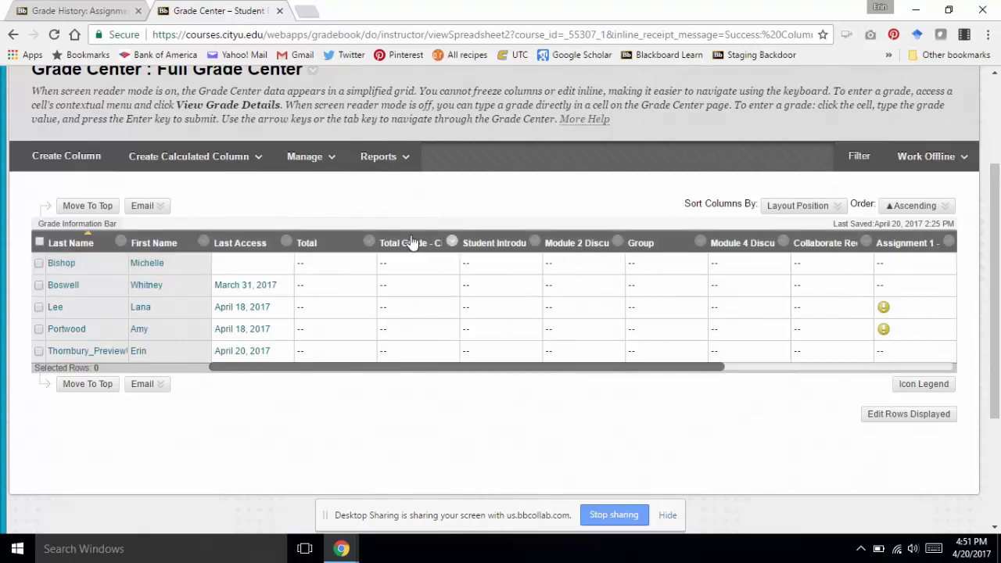
mouse_move(305, 156)
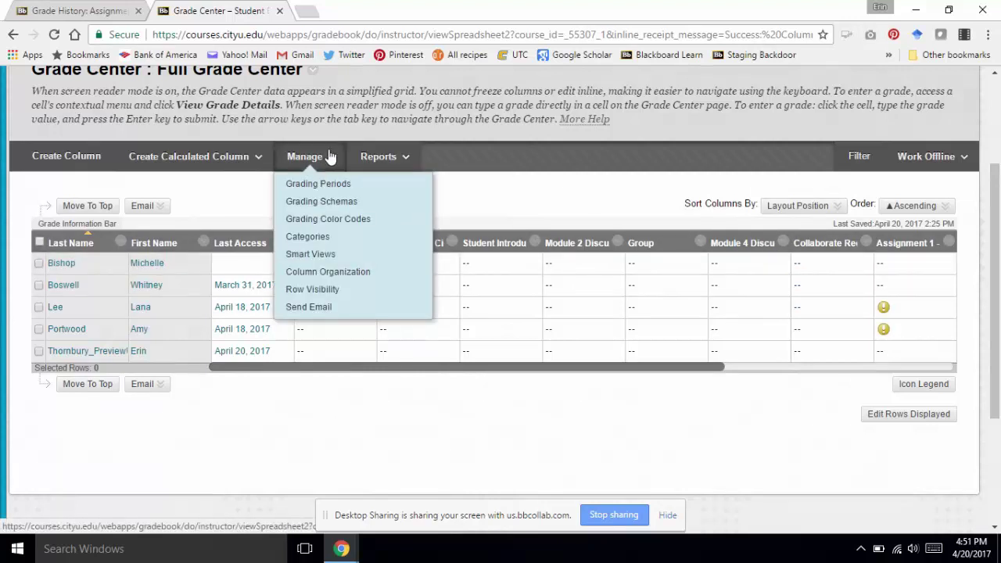
click(332, 271)
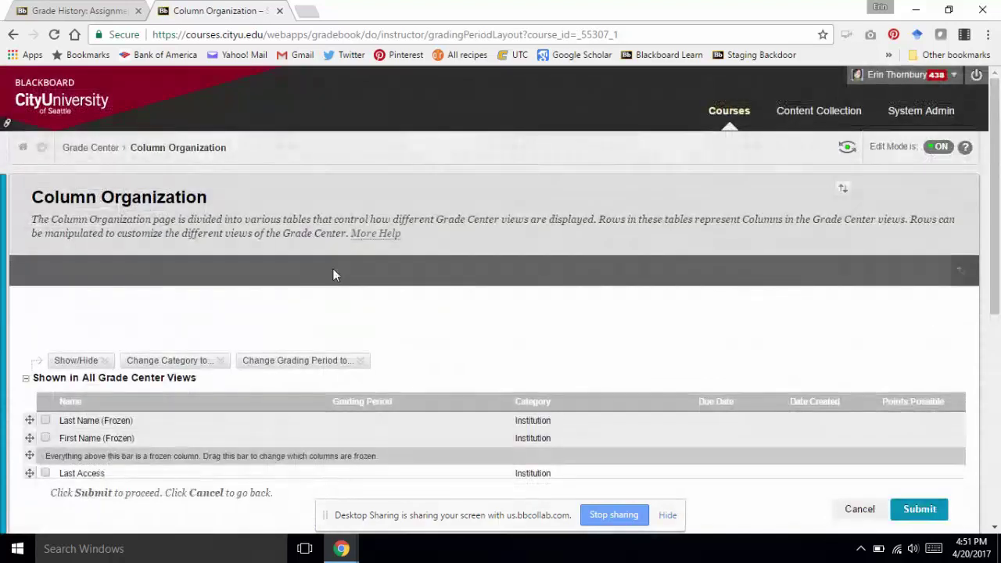
scroll(332, 268, down, 5)
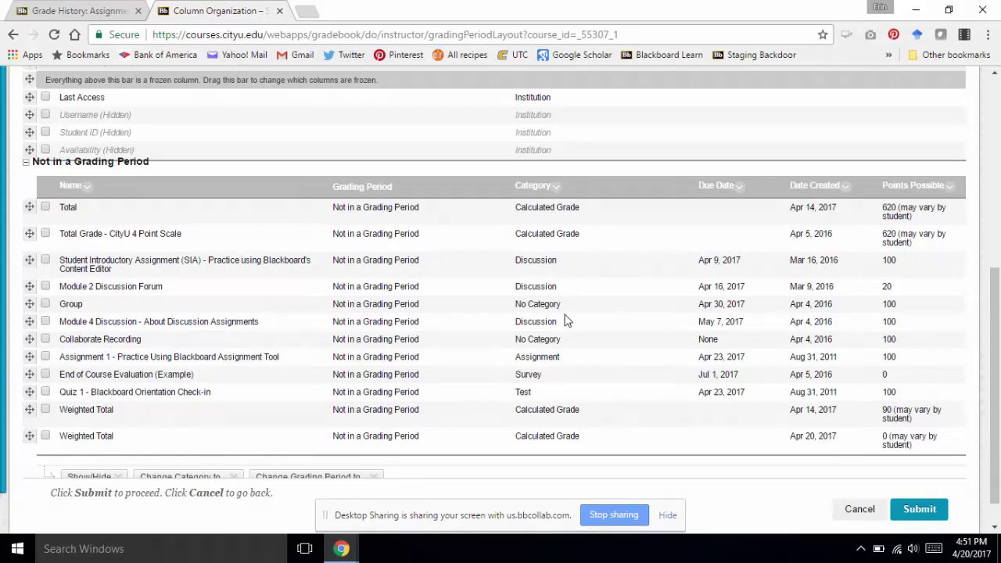
scroll(556, 297, down, 1)
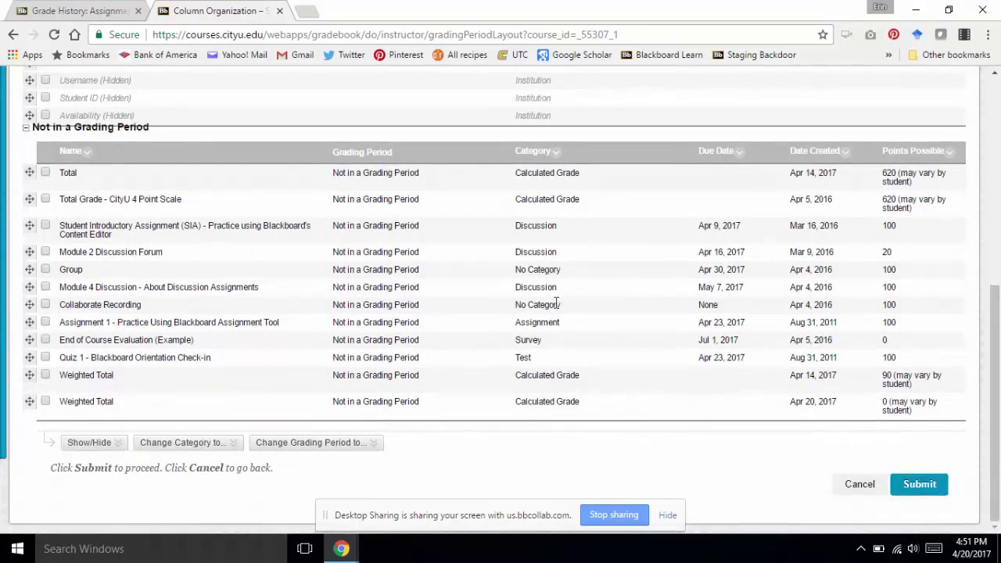
Try to change the grading period of the Group and Collaborate Recording columns
click(45, 270)
click(280, 443)
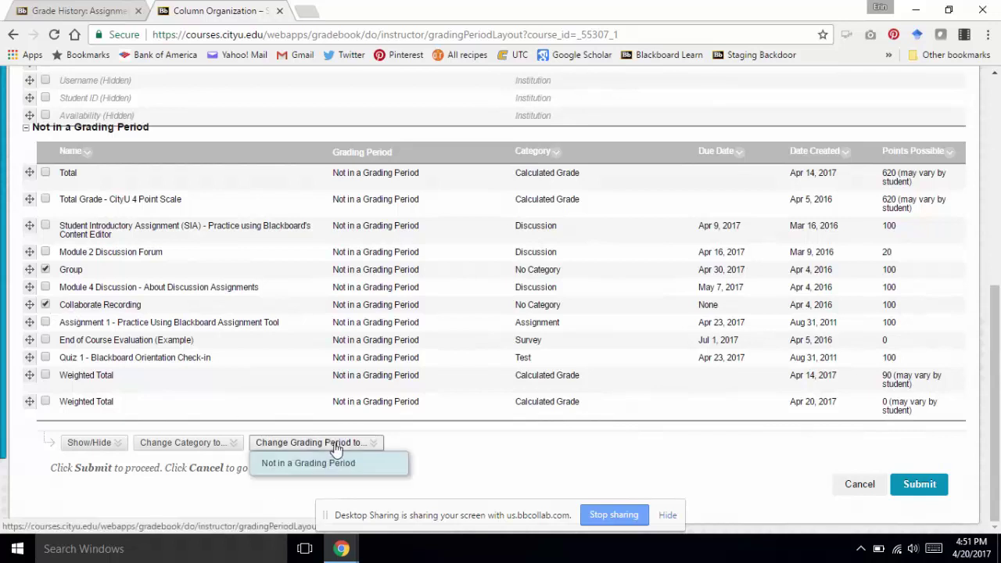
click(376, 450)
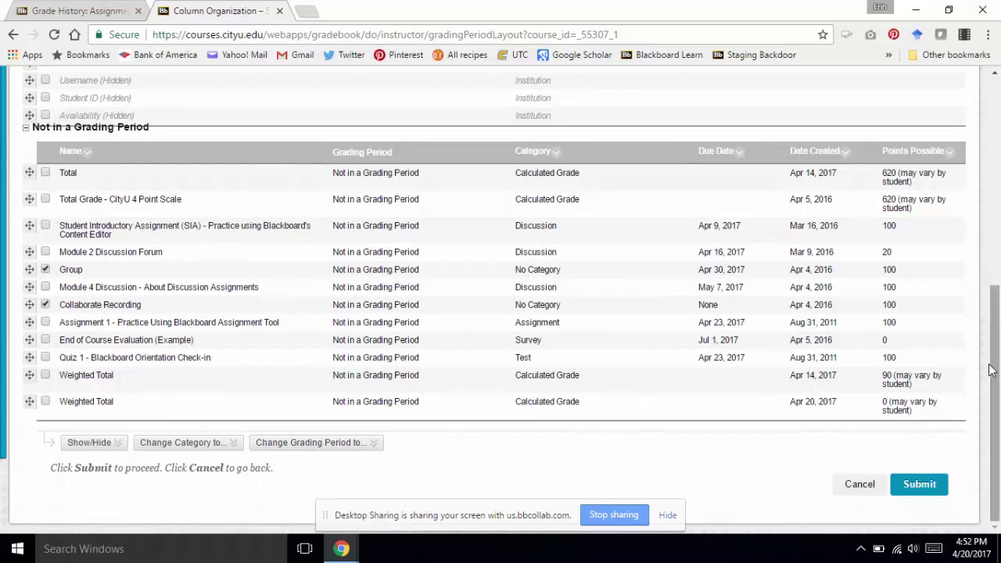
scroll(997, 375, up, 1)
scroll(997, 376, down, 1)
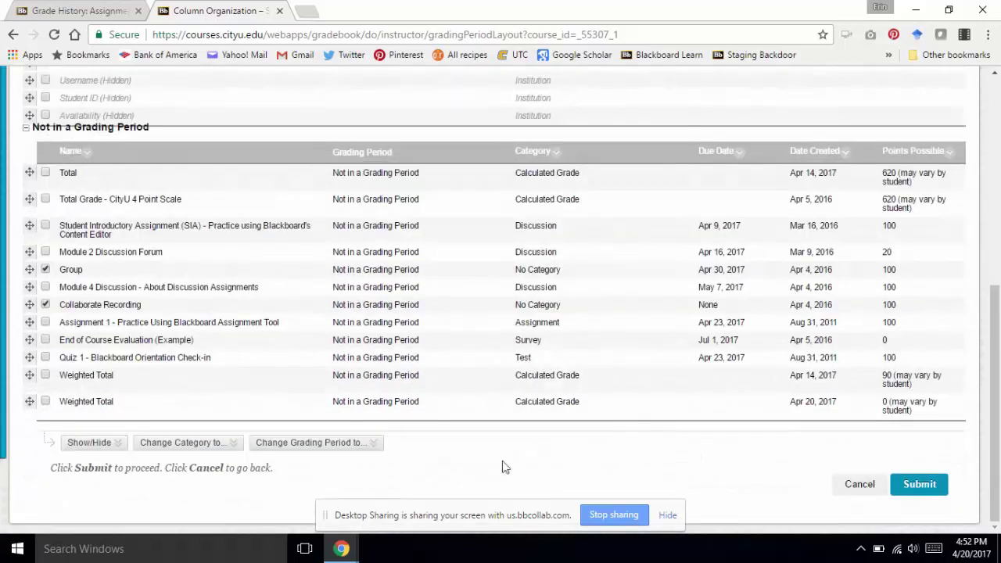
click(374, 444)
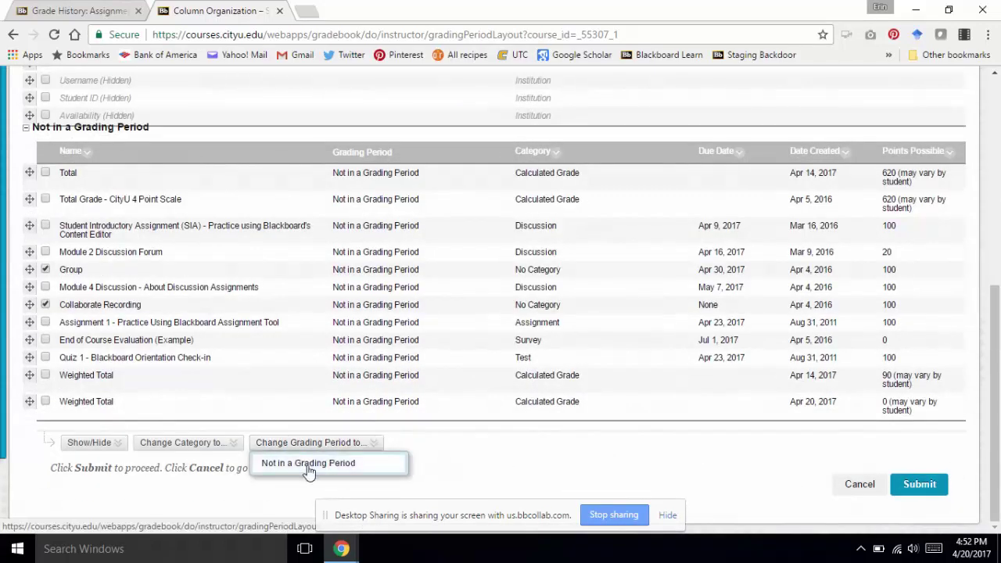
click(54, 34)
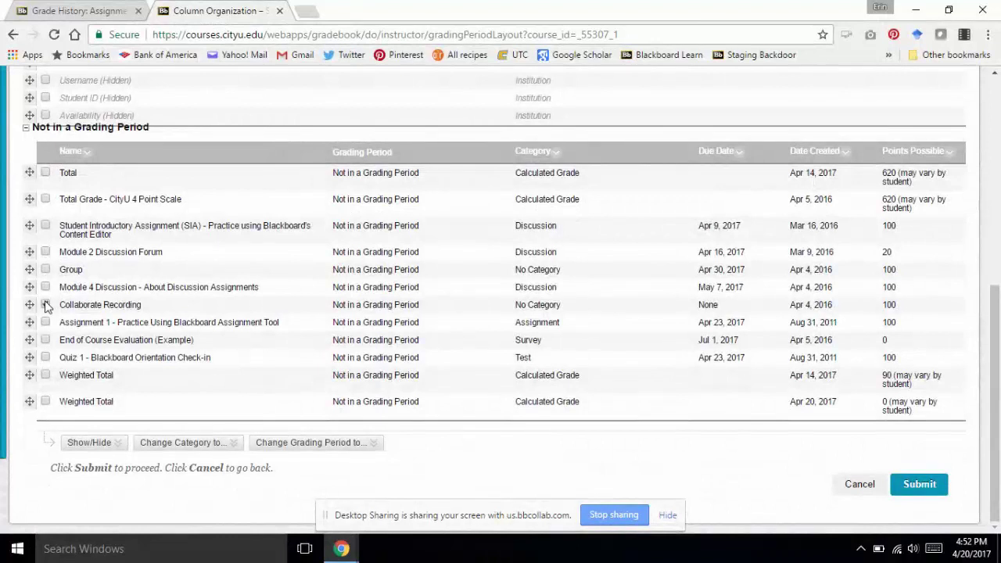
Select the Group and Collaborate Recording columns and change their category to Other
click(46, 306)
click(44, 269)
click(367, 447)
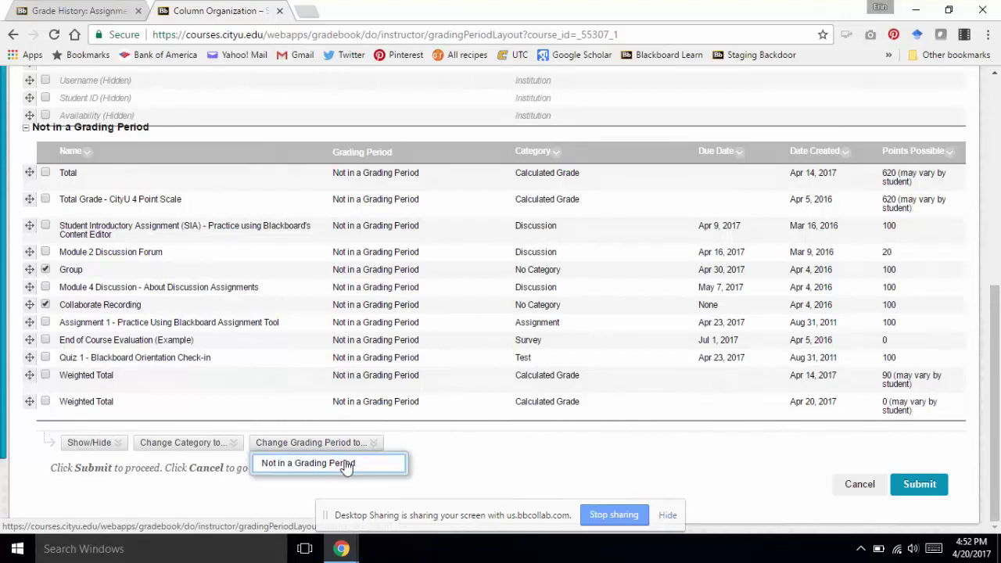
click(227, 443)
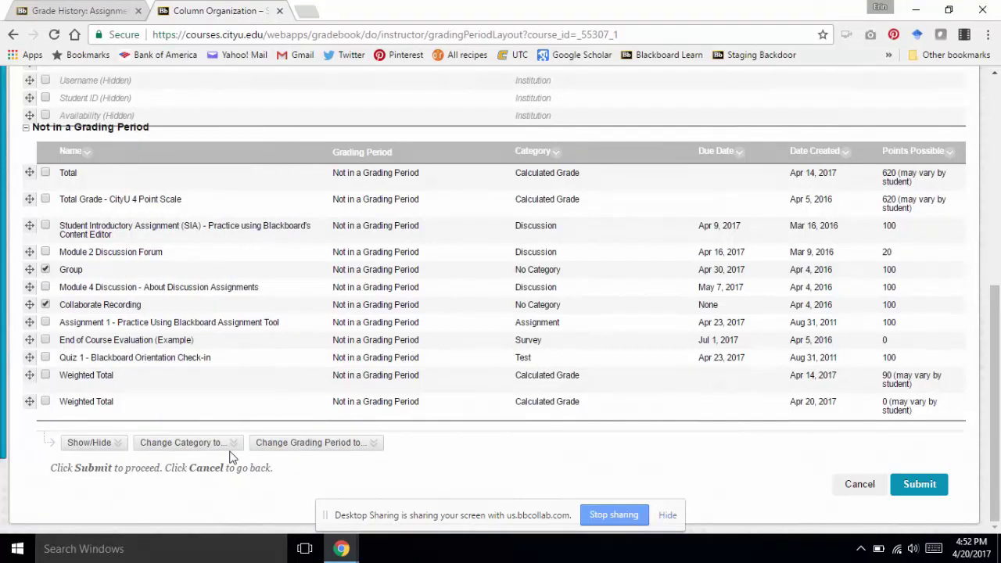
click(228, 446)
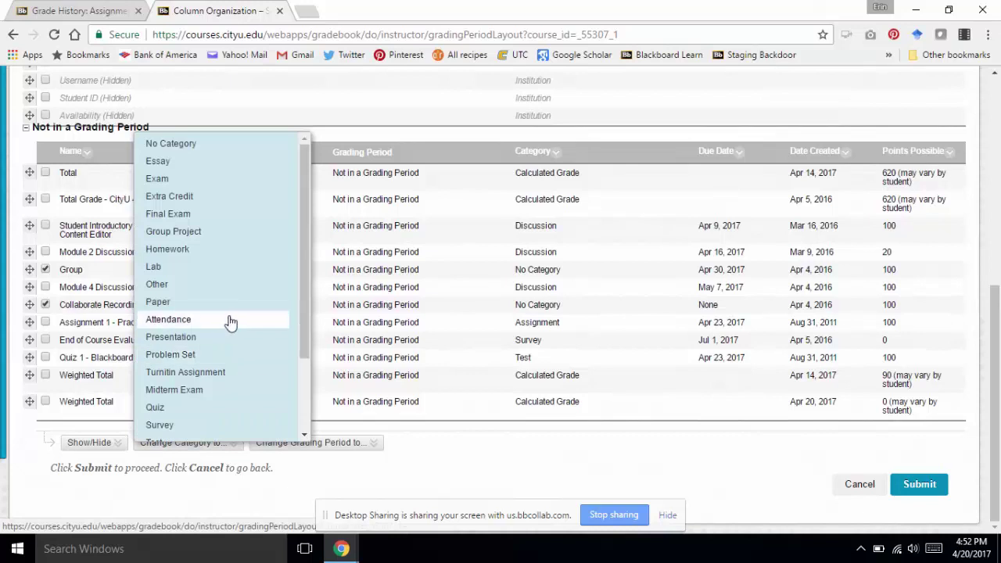
click(219, 285)
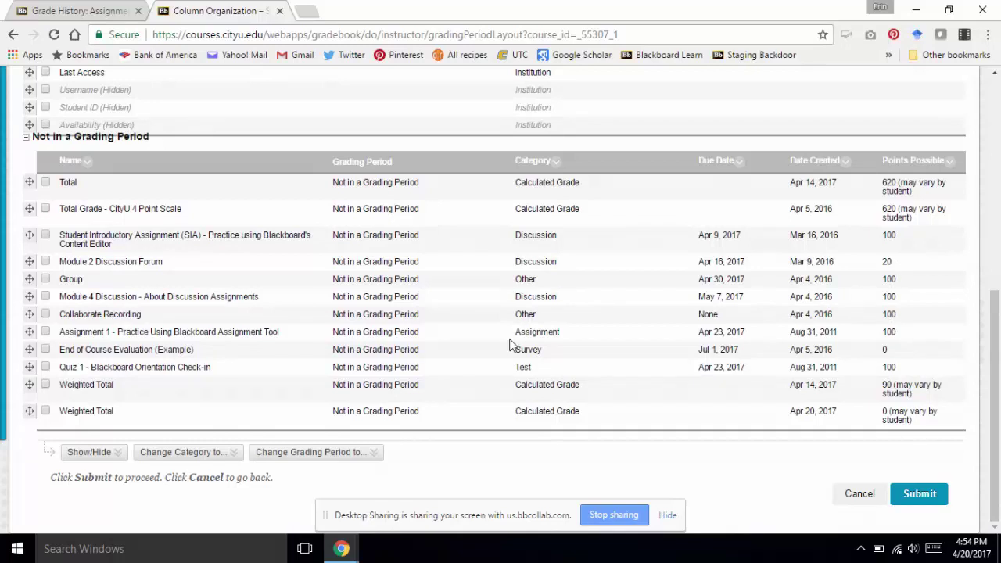
Move the Assignment 1 column directly above Group, below Module 2 Discussion Forum, in the column order
scroll(509, 344, up, 2)
scroll(509, 345, down, 2)
drag(29, 332, 39, 280)
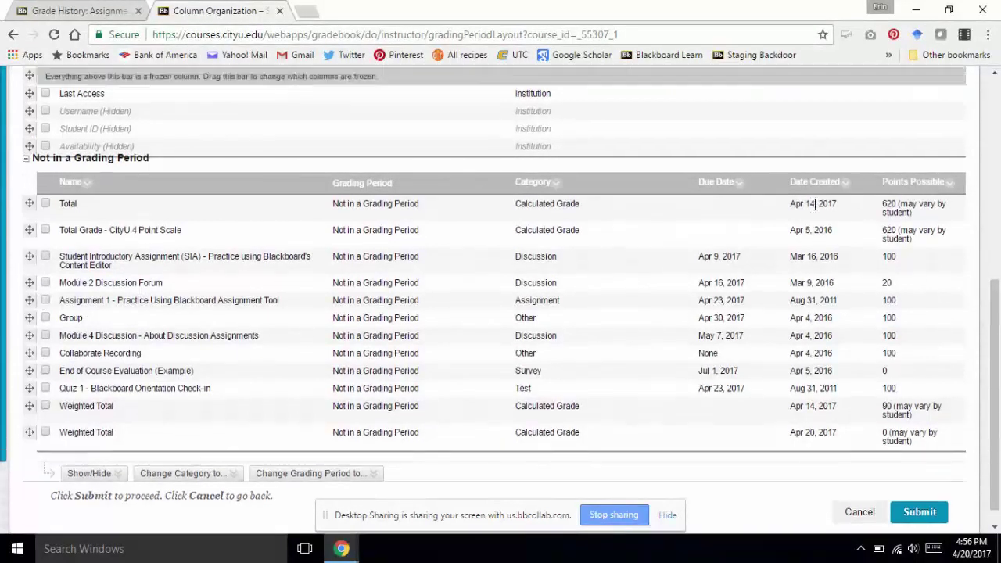
View the Reorder Grading Periods list and cancel it without making changes
scroll(815, 203, up, 3)
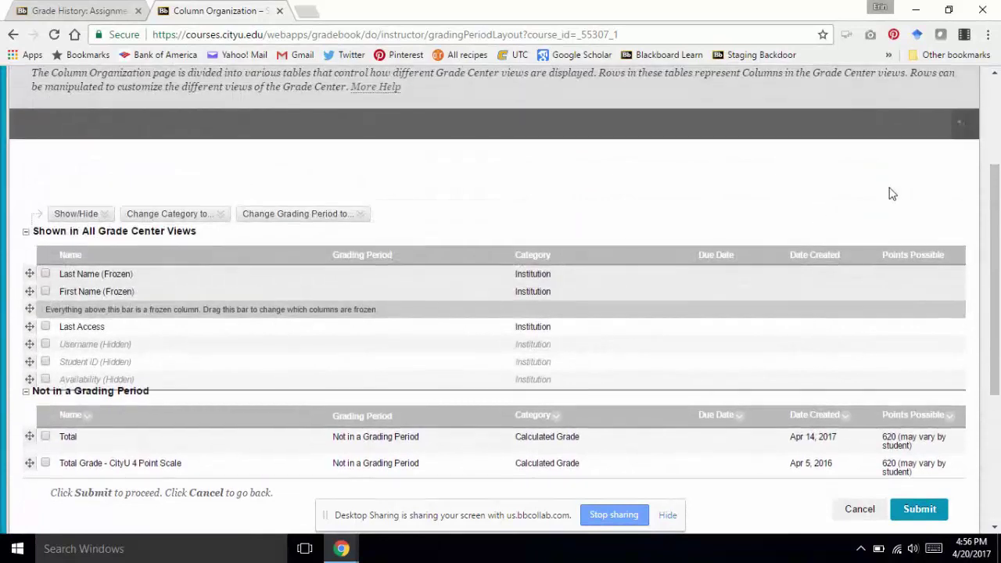
click(962, 128)
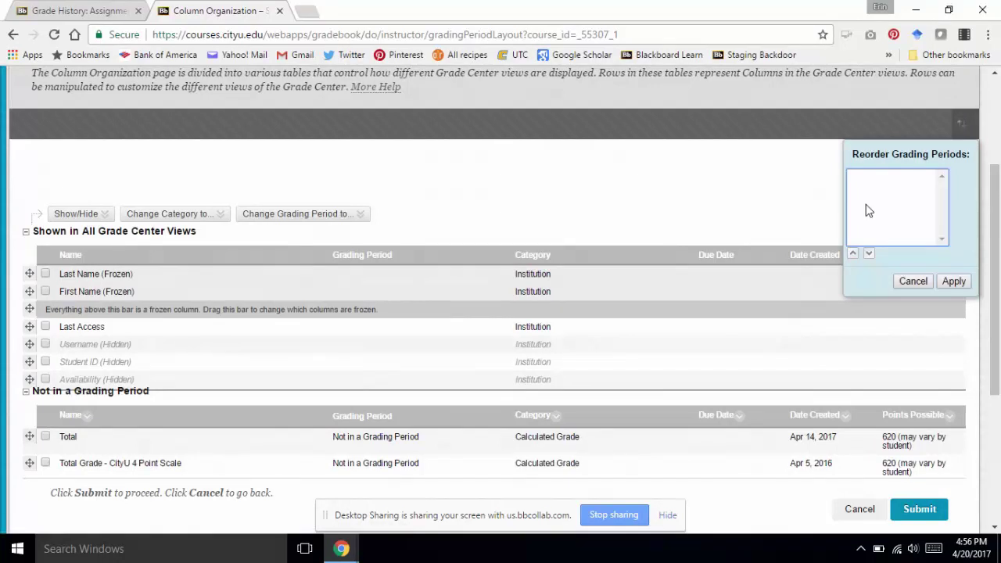
scroll(868, 210, down, 2)
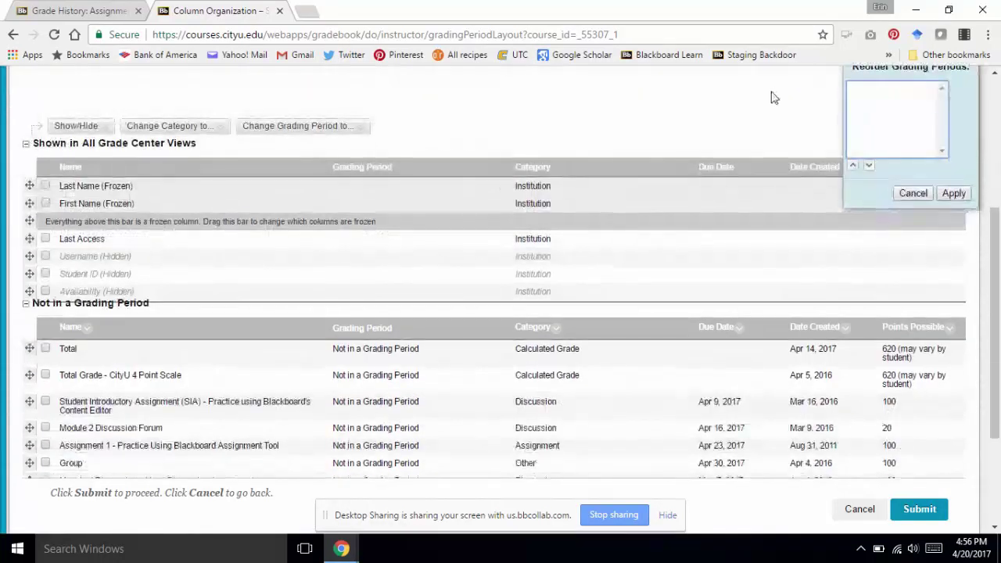
click(912, 193)
scroll(745, 146, up, 3)
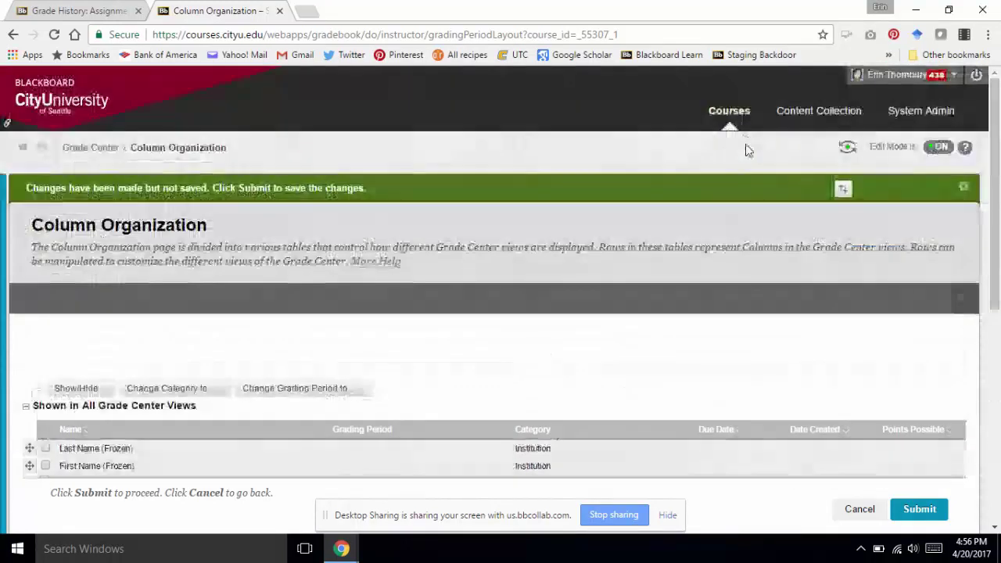
scroll(746, 151, down, 5)
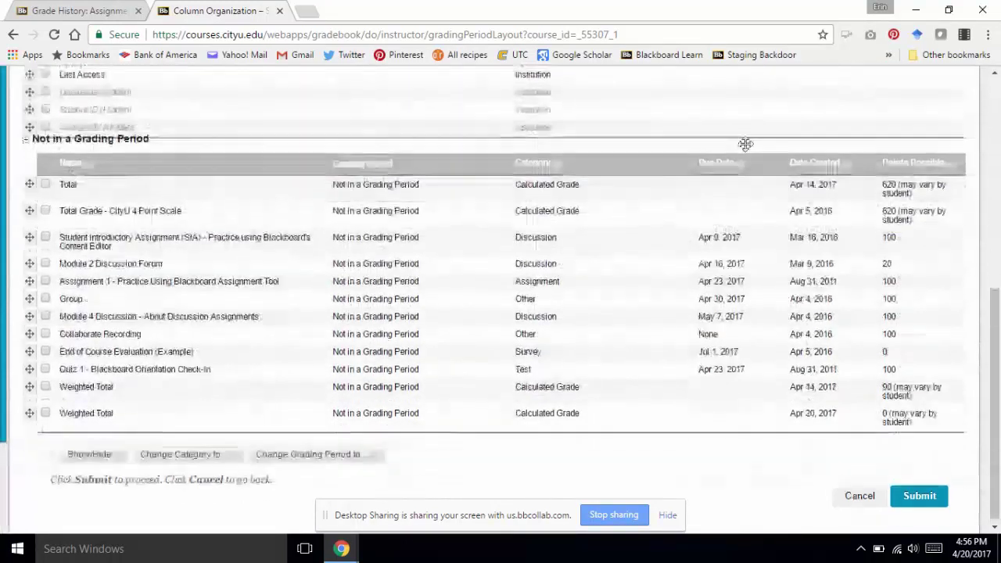
scroll(745, 149, down, 2)
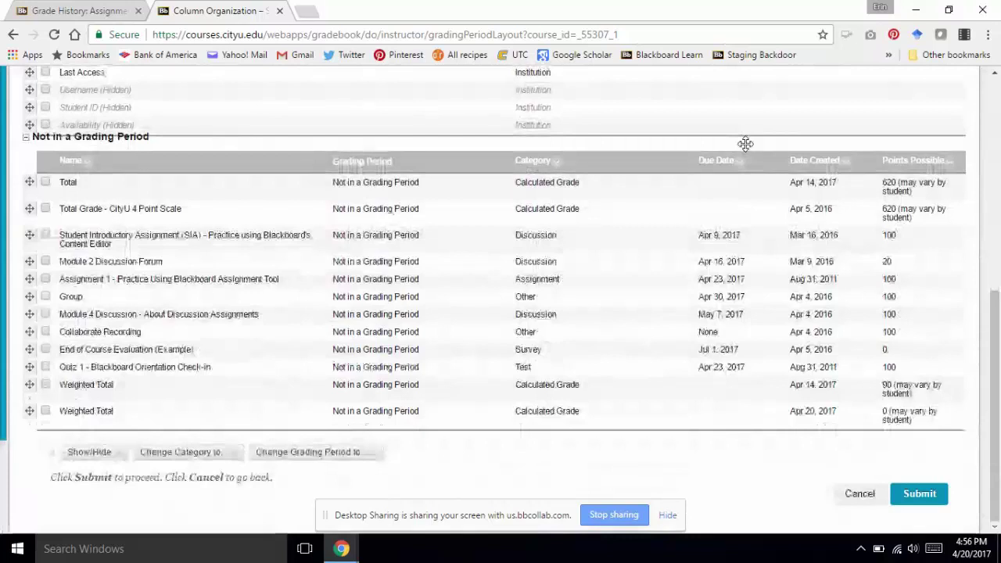
scroll(747, 149, up, 10)
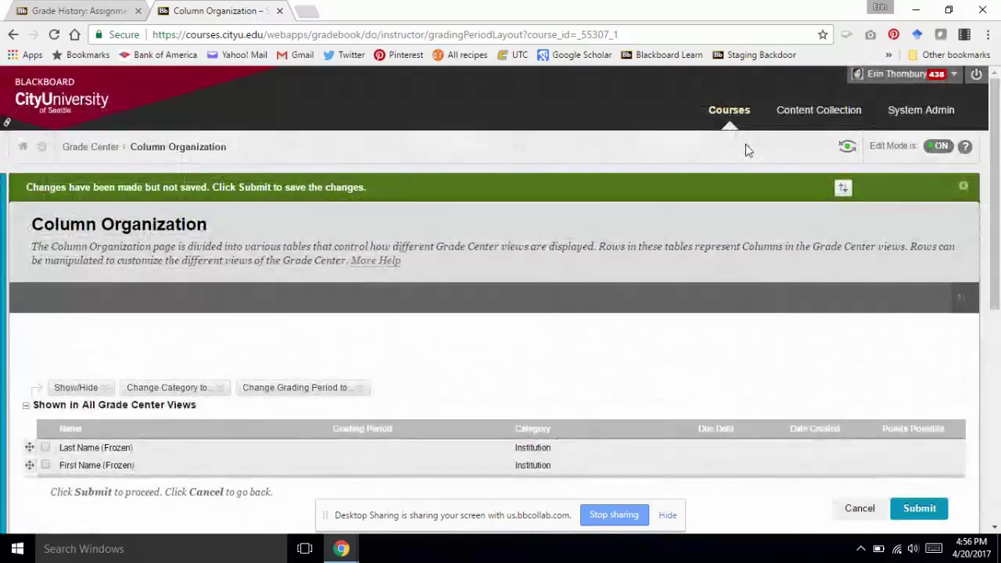
Move the Collaborate Recording column directly above Group, below Assignment 1, in the column order and apply the change
click(964, 186)
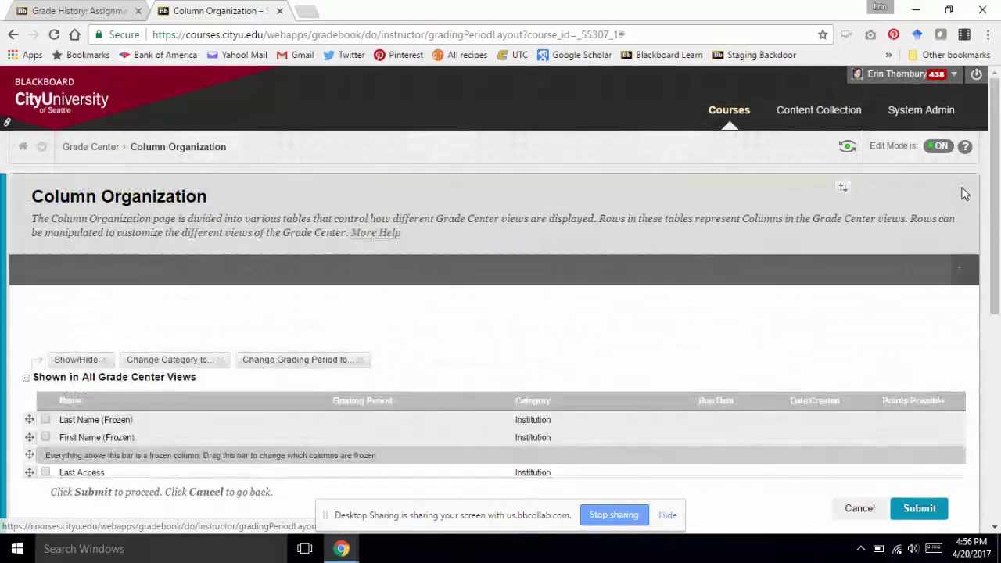
click(843, 190)
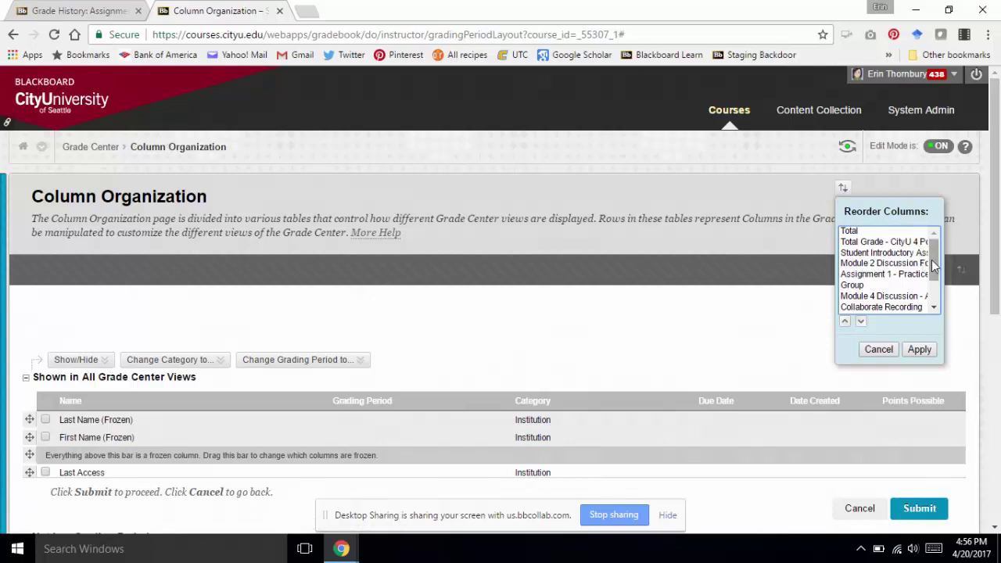
drag(932, 266, 932, 296)
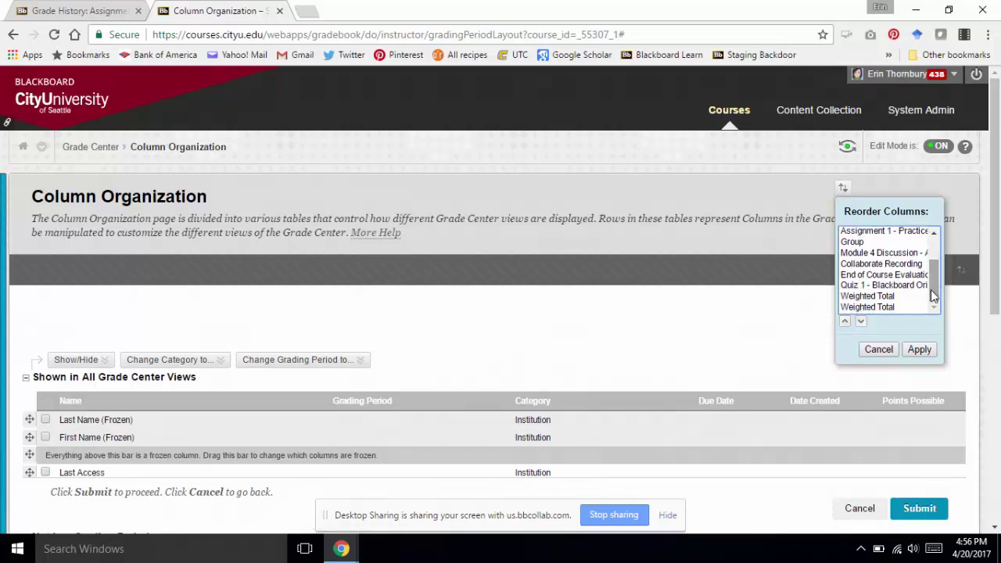
click(859, 266)
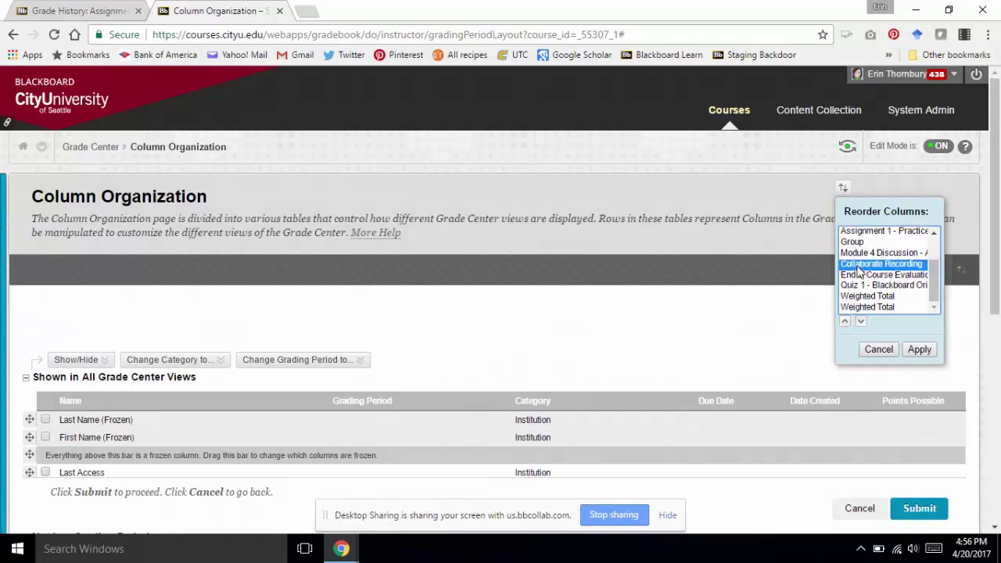
click(845, 322)
click(845, 322)
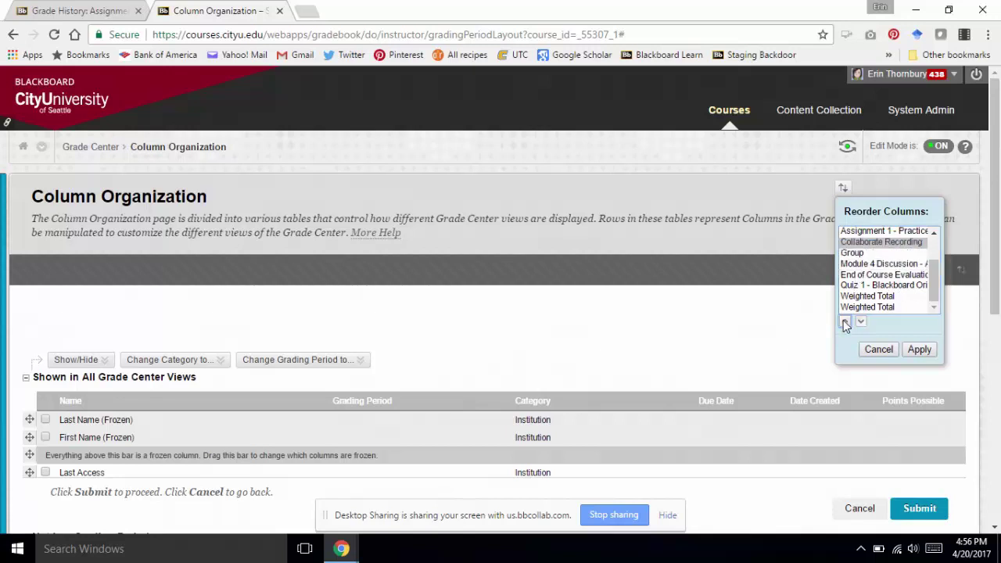
click(920, 351)
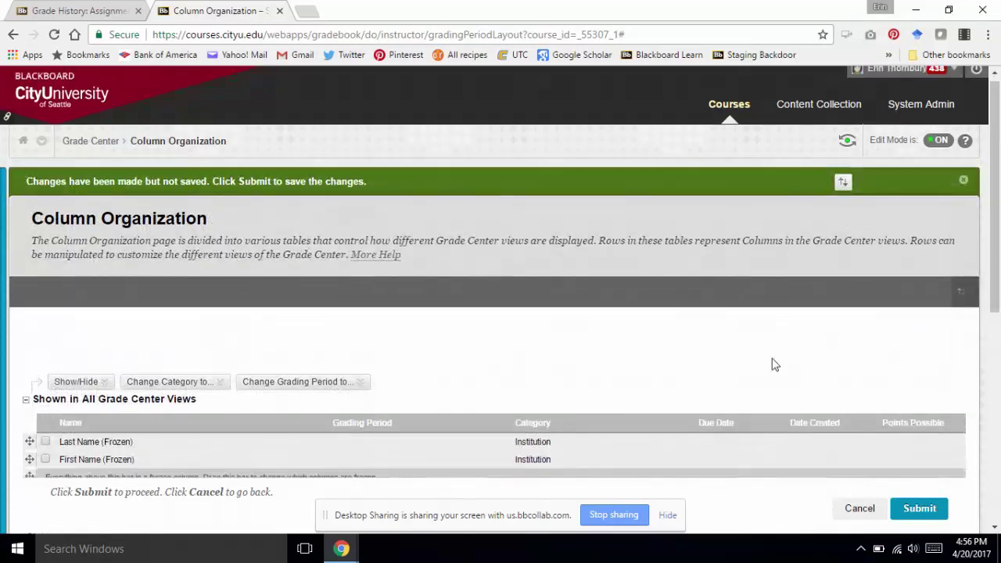
Place the Quiz 1 column directly below Assignment 1 and unfreeze the First Name column, submitting the new organization
scroll(773, 364, down, 5)
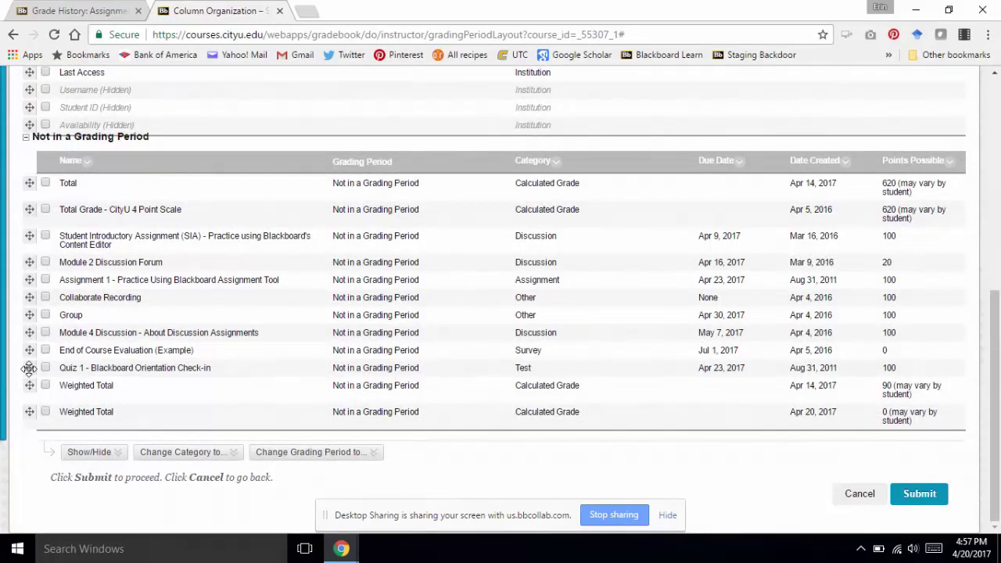
drag(29, 367, 45, 297)
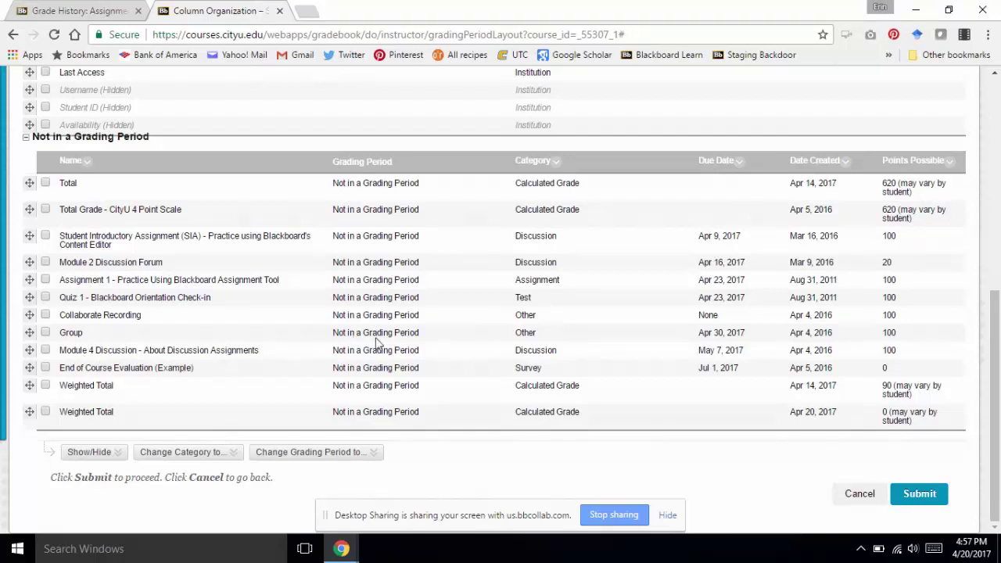
scroll(378, 343, up, 2)
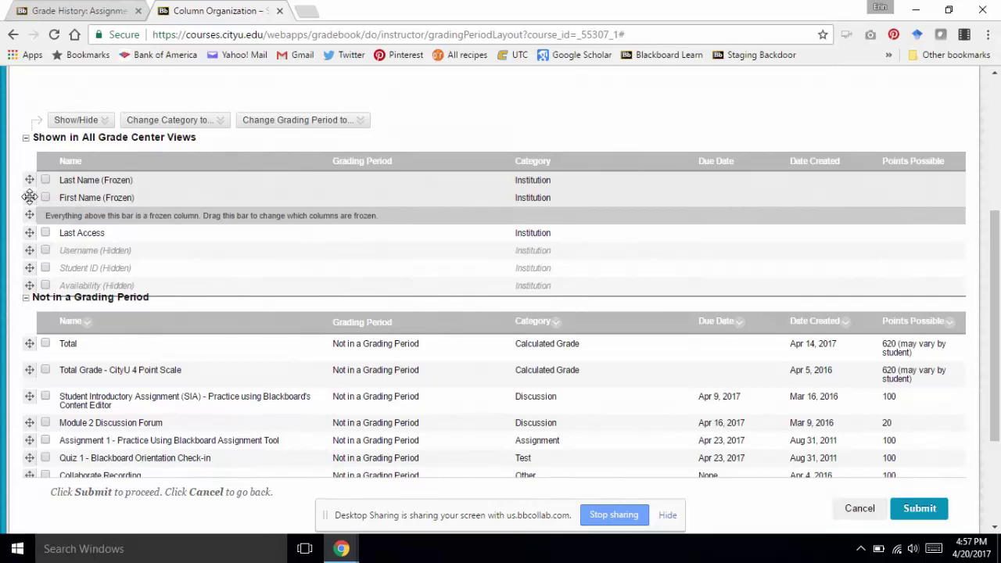
drag(29, 197, 28, 217)
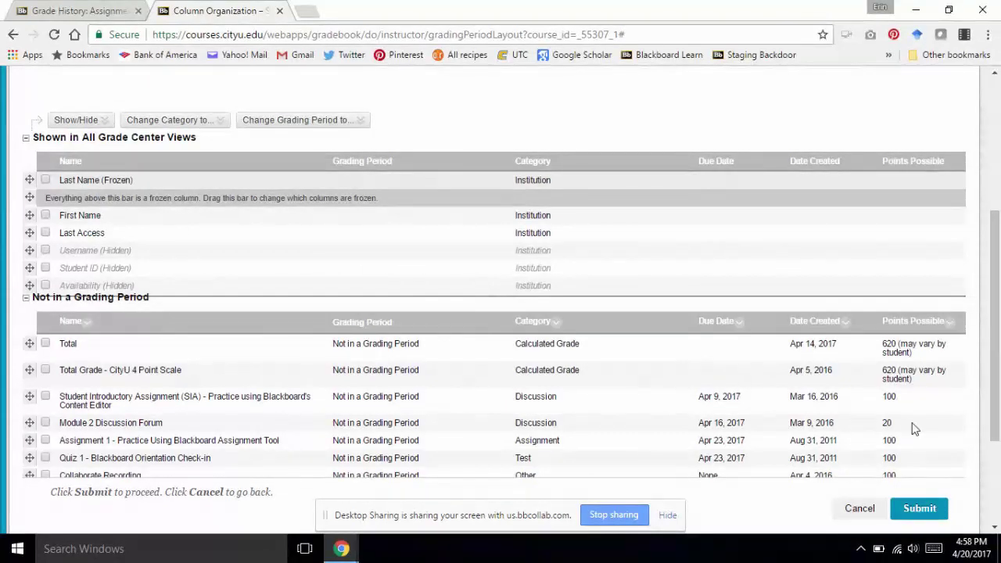
drag(997, 421, 997, 493)
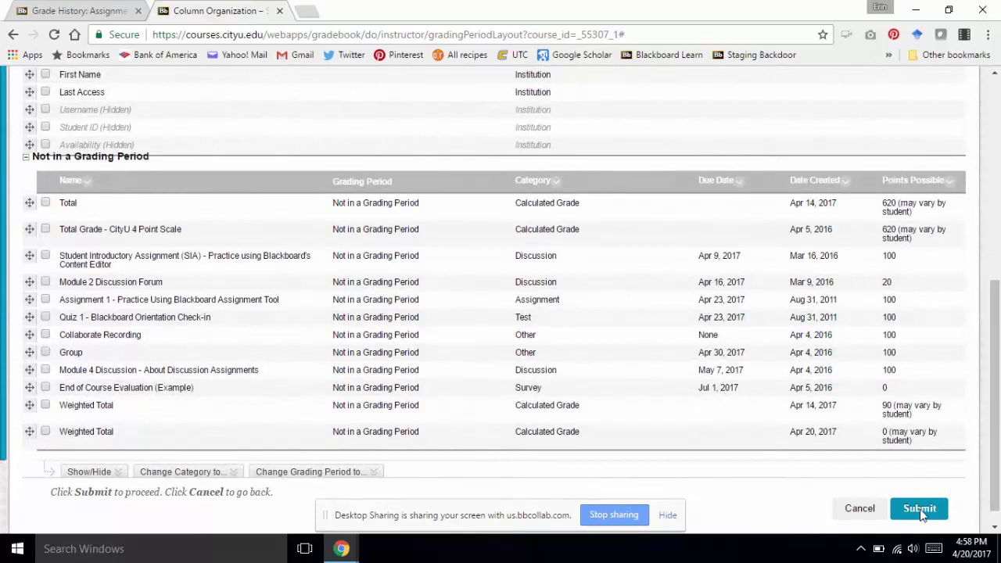
click(920, 511)
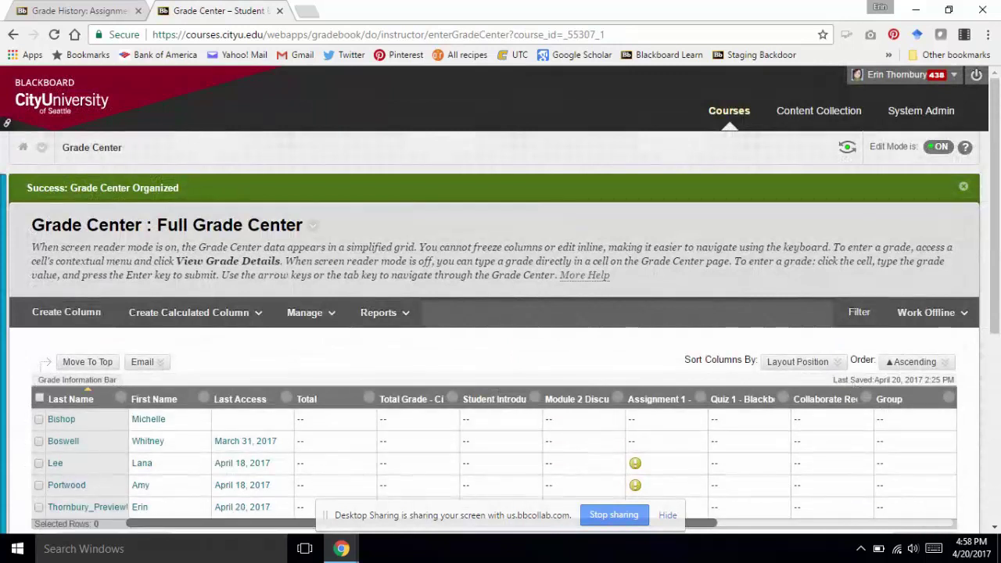
Open the Collaborate Recording column's information for editing and enable a due date of 04/30/2017
drag(996, 297, 992, 368)
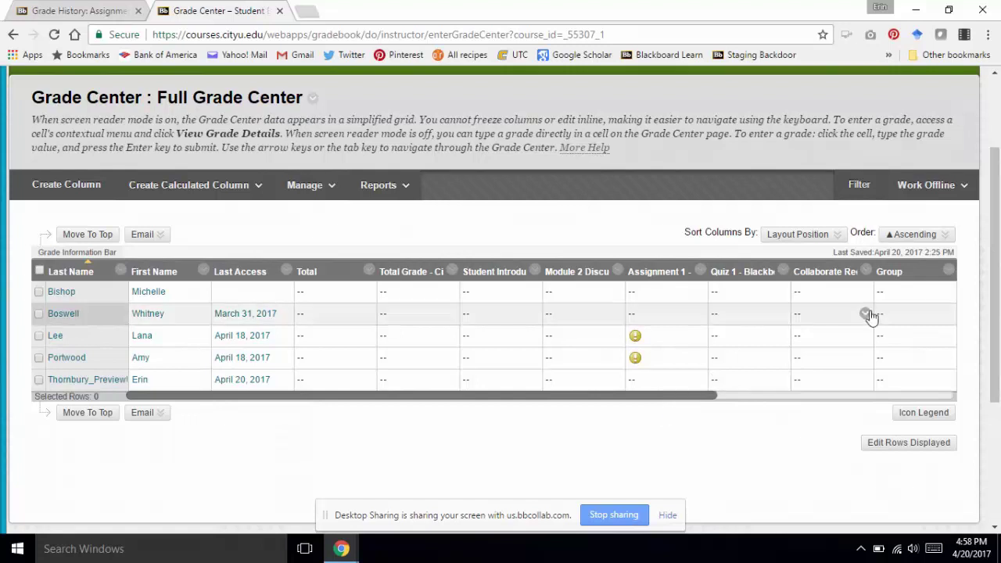
click(866, 271)
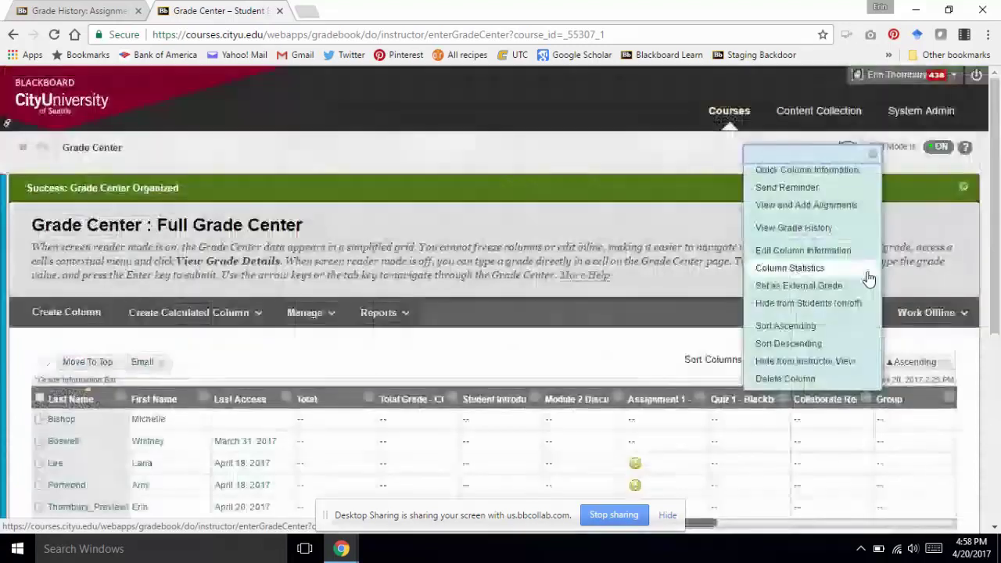
click(835, 251)
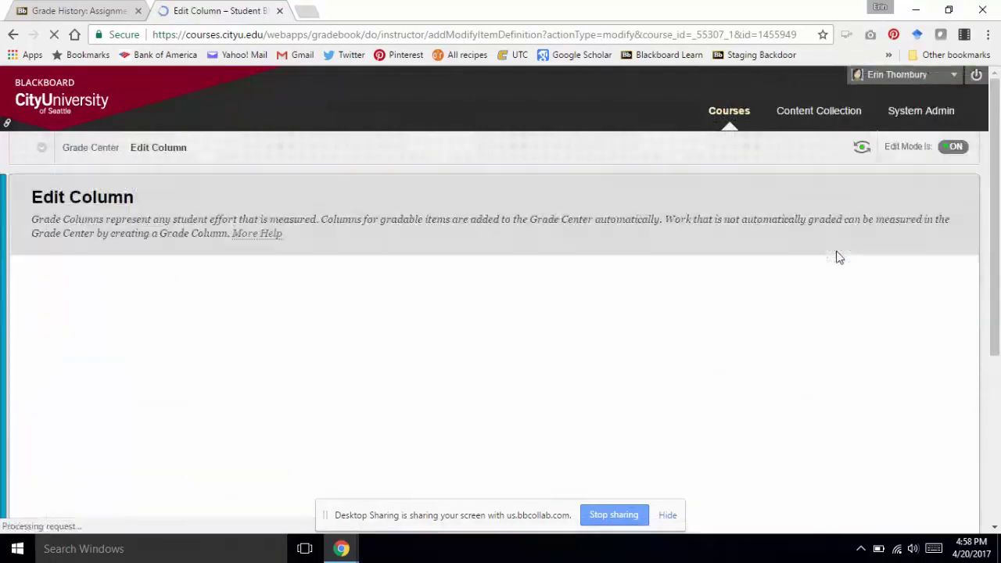
click(995, 273)
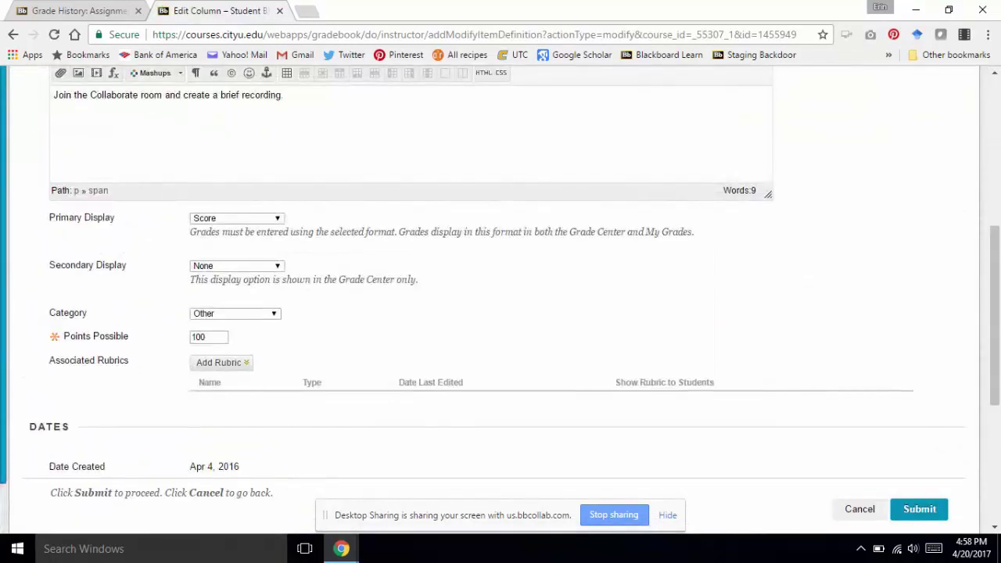
scroll(995, 360, down, 2)
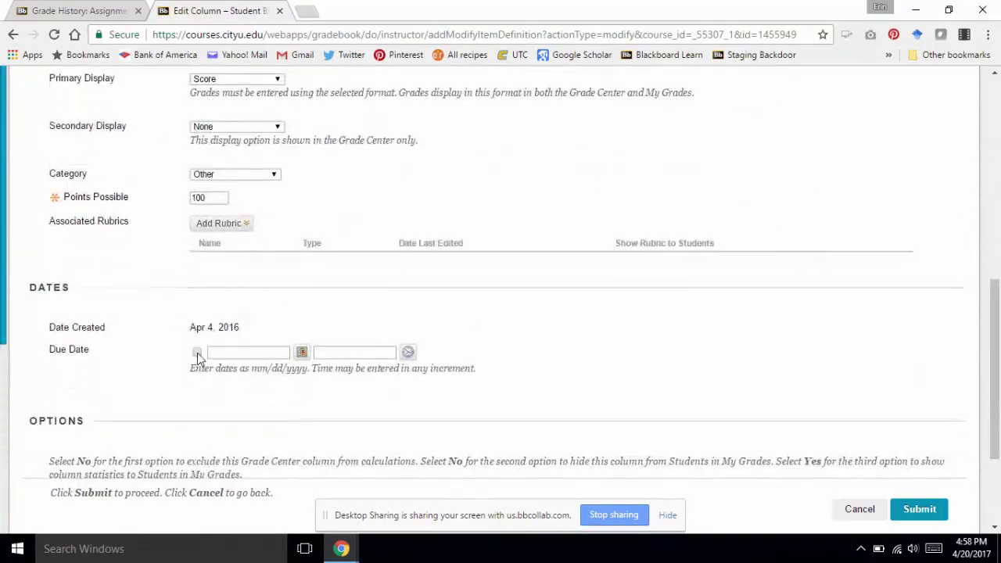
click(197, 352)
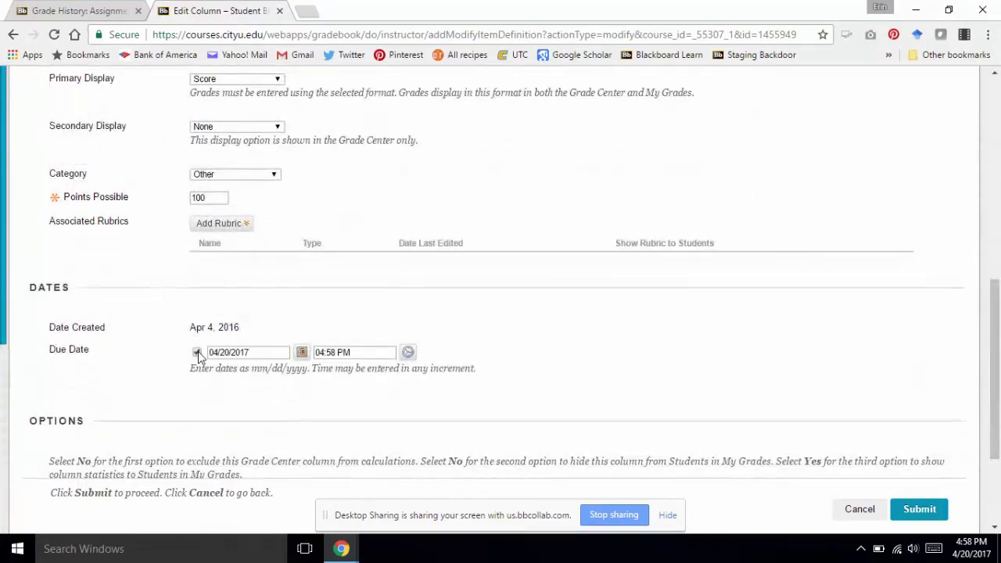
click(301, 353)
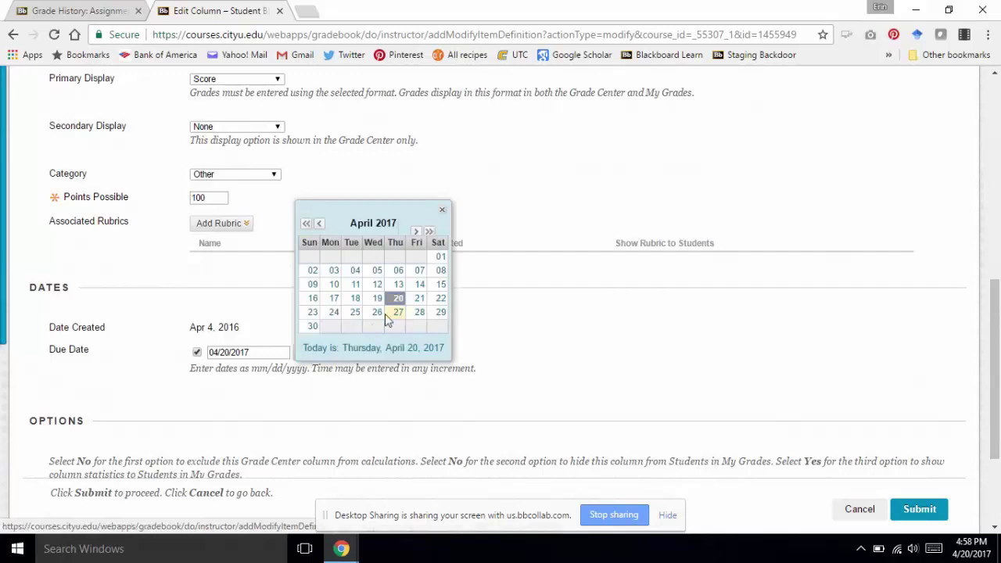
click(313, 327)
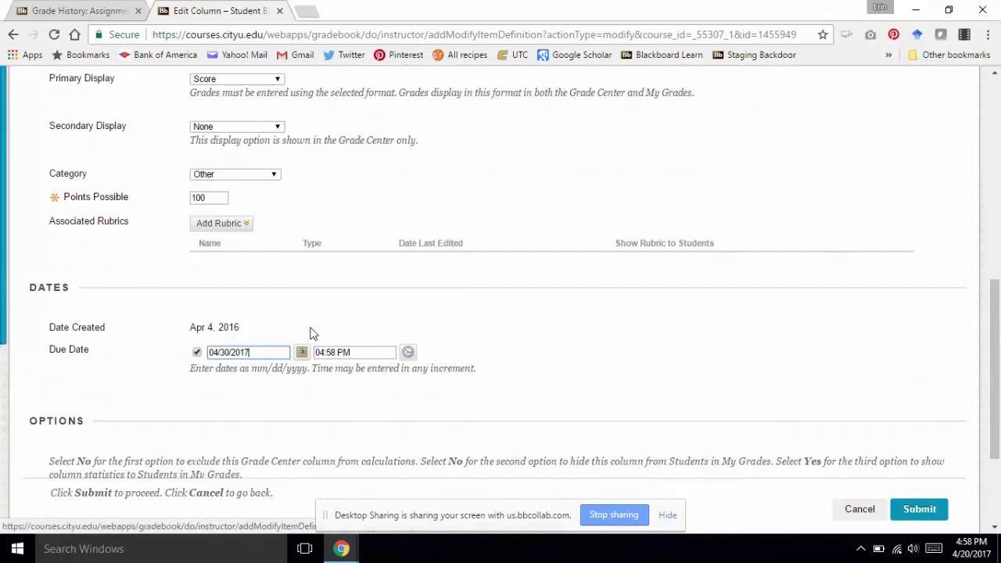
Set the Collaborate Recording due time to End of Day and submit the column changes
click(408, 353)
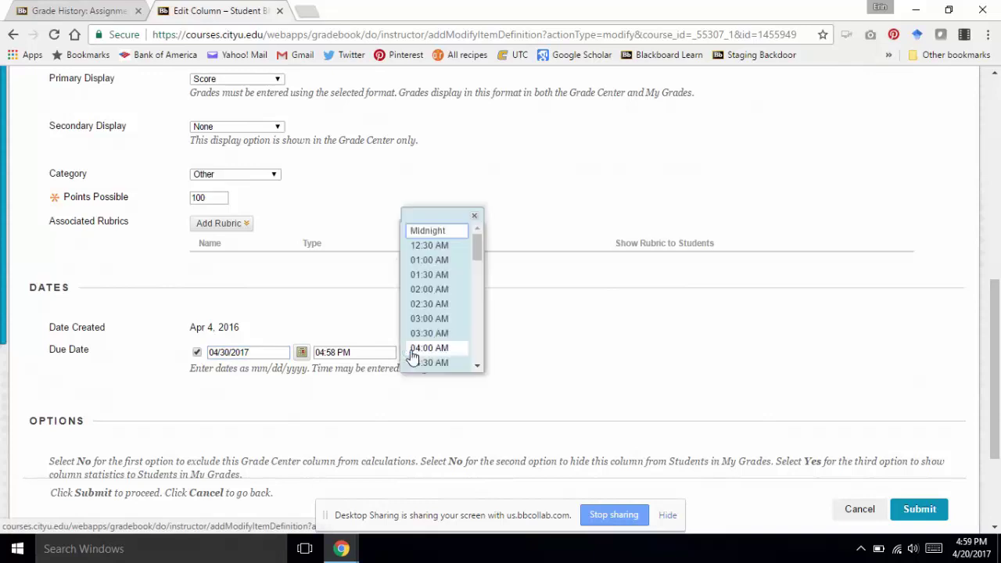
drag(479, 251, 476, 366)
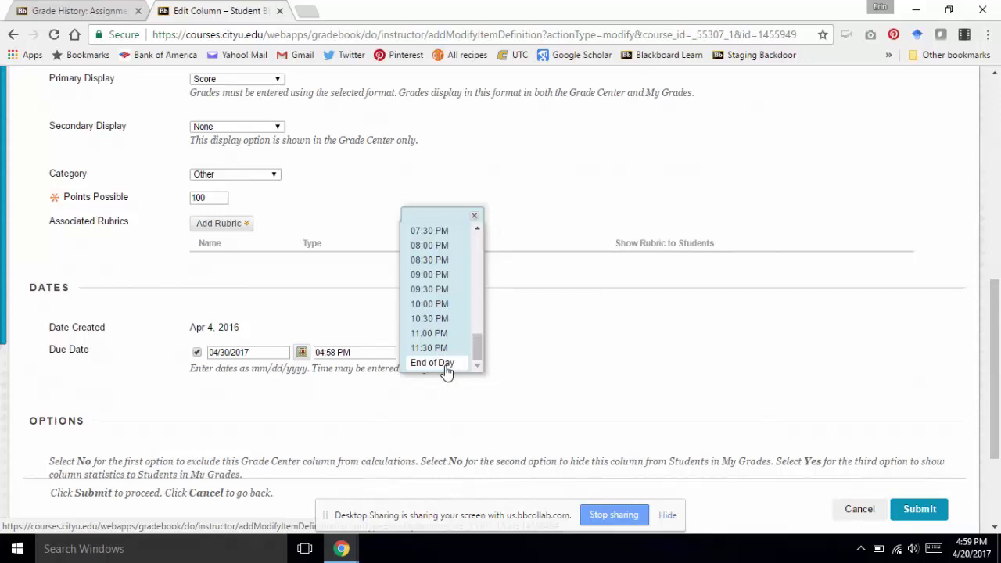
click(444, 365)
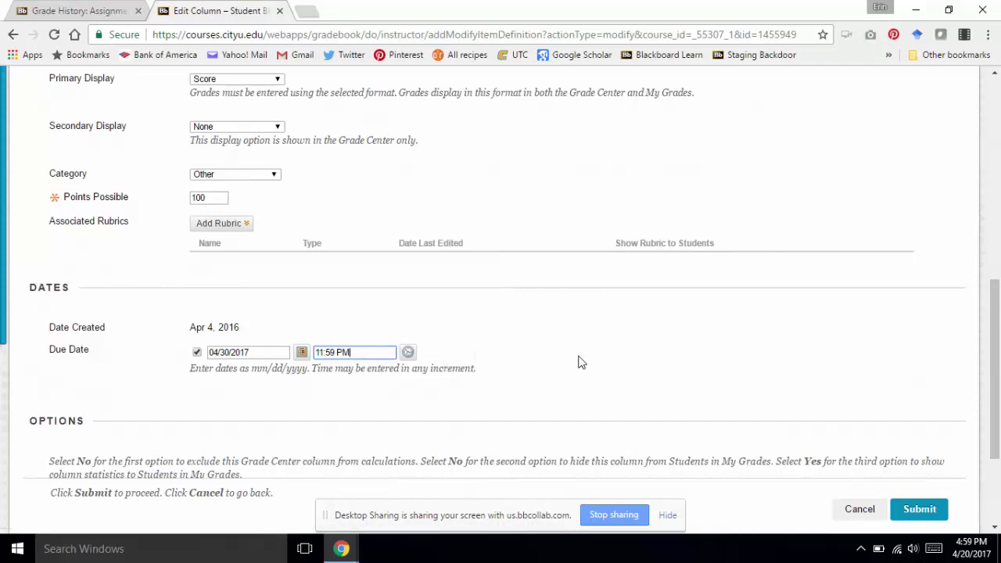
scroll(579, 361, down, 2)
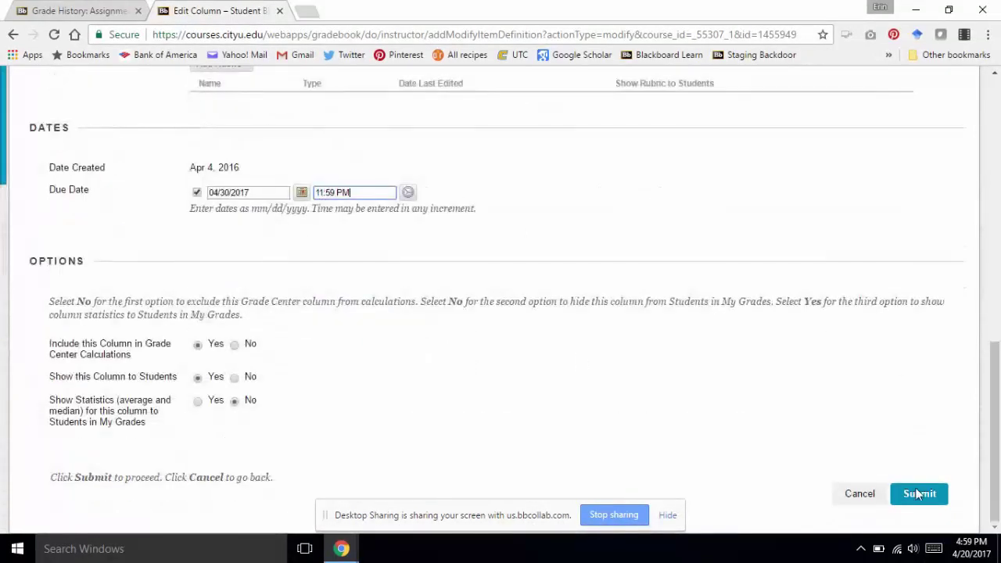
click(920, 494)
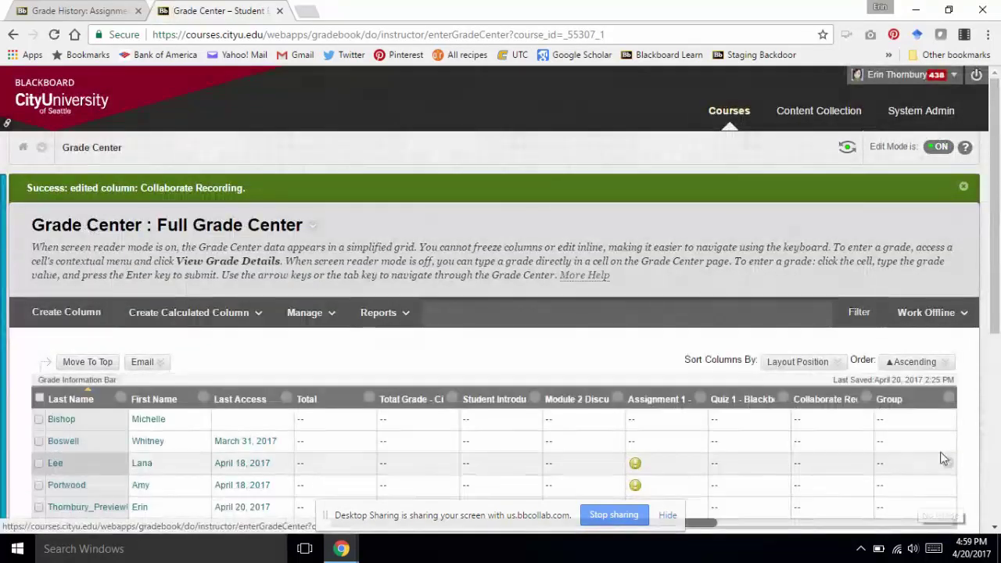
Expand the course menu and view the Grade Center links under the Control Panel
drag(995, 292, 997, 349)
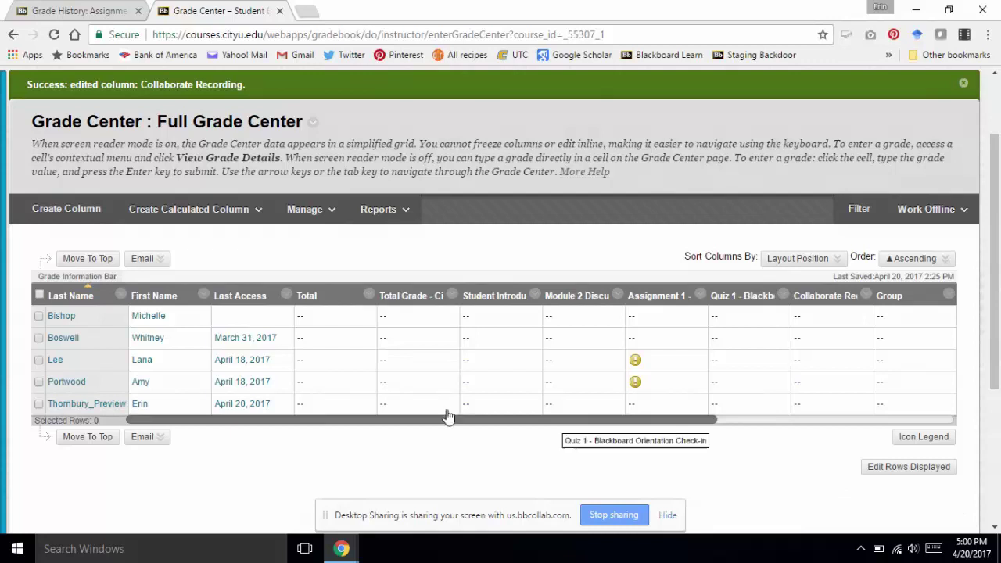
click(4, 326)
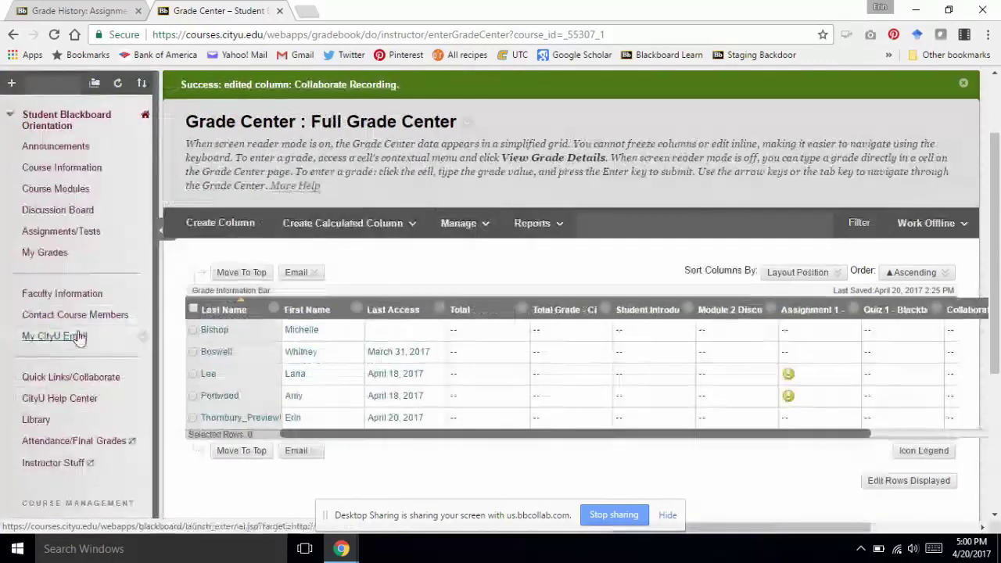
scroll(78, 335, down, 1)
scroll(78, 334, down, 2)
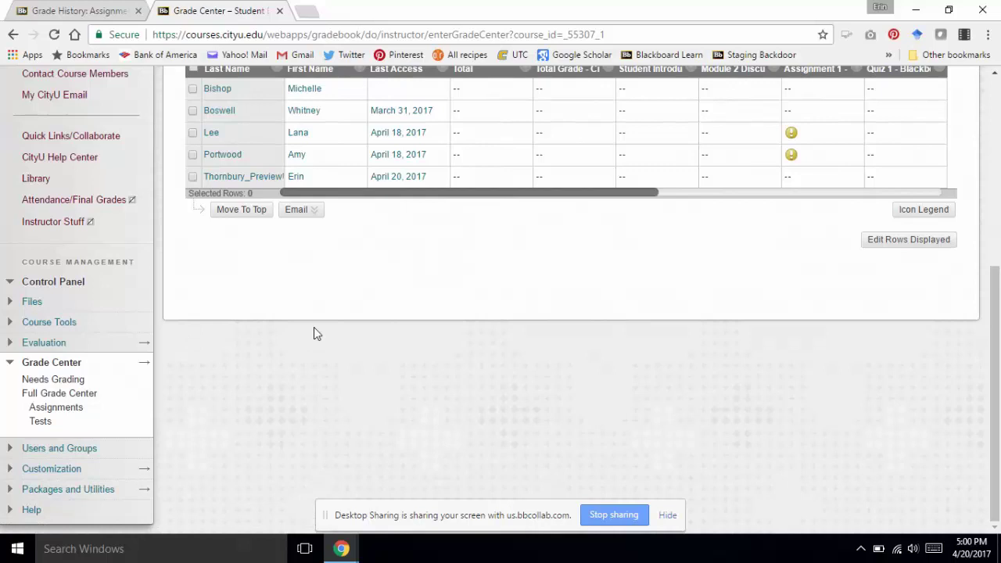
scroll(314, 333, up, 3)
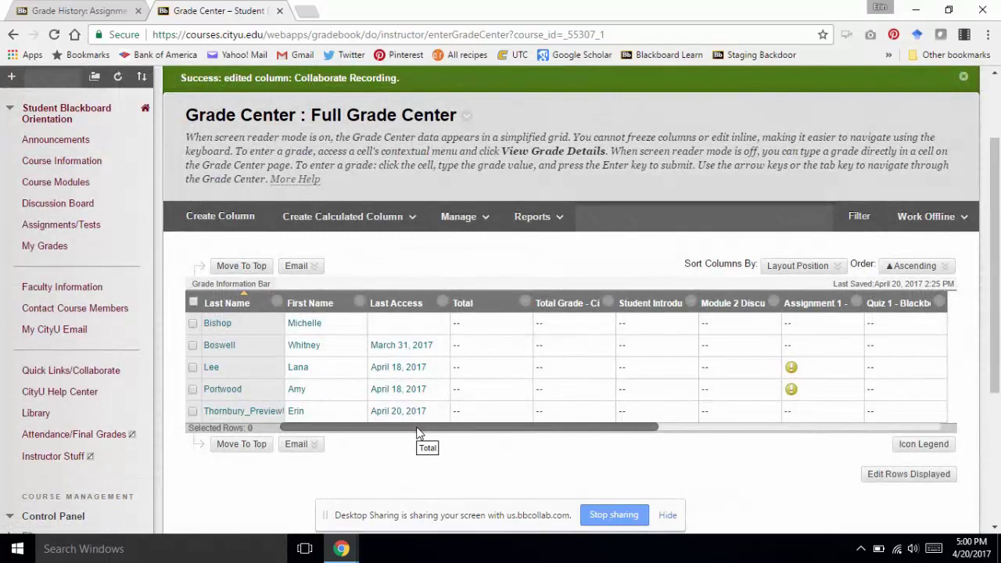
Look through the grade columns up to the last Weighted Total and view that column's options without choosing any
scroll(421, 433, right, 2)
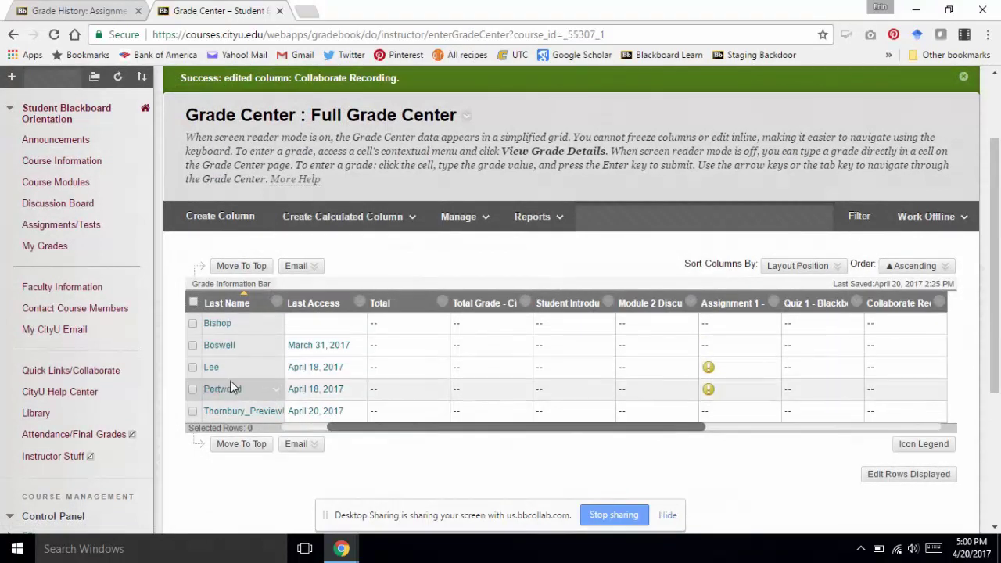
scroll(415, 435, right, 5)
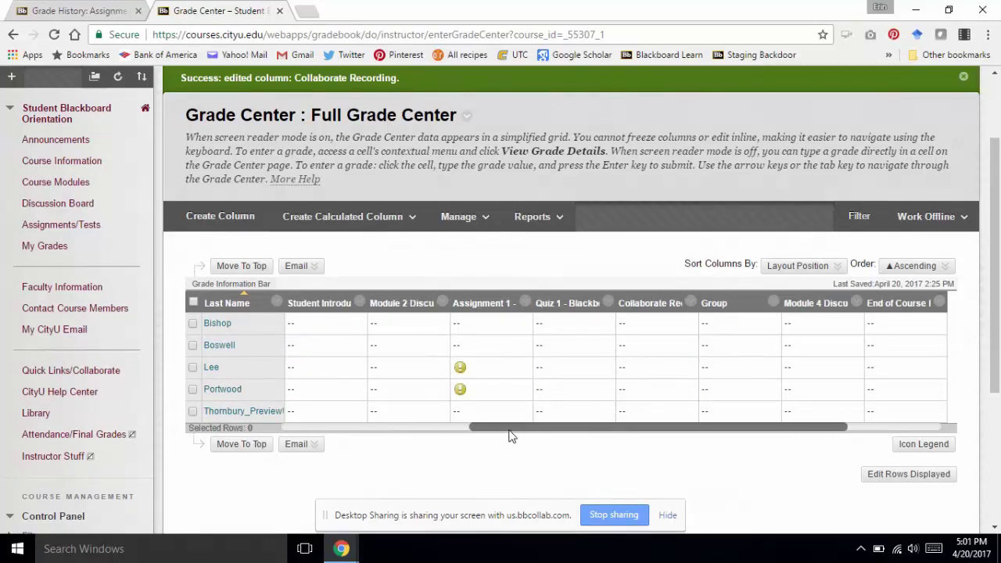
scroll(510, 436, left, 1)
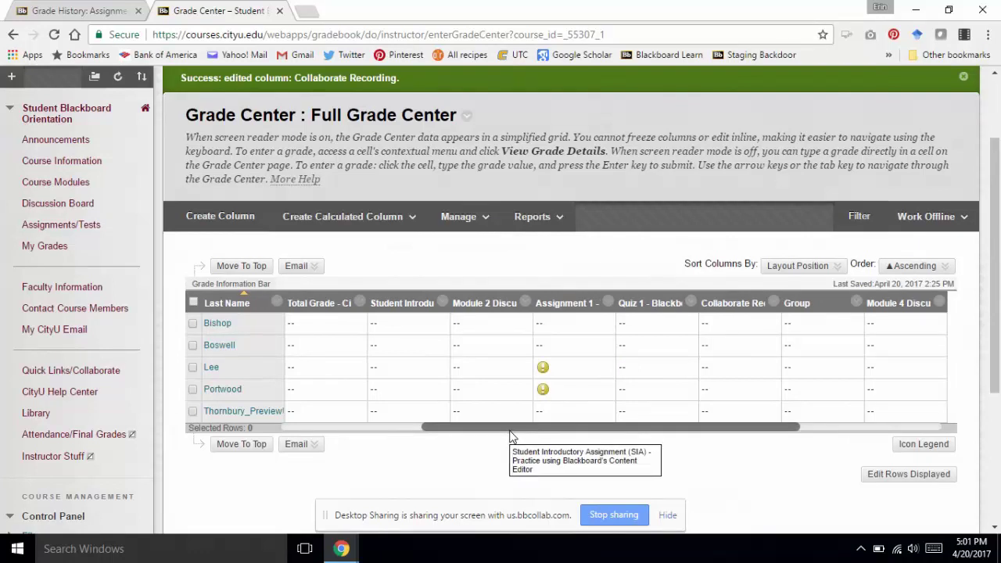
drag(513, 429, 683, 428)
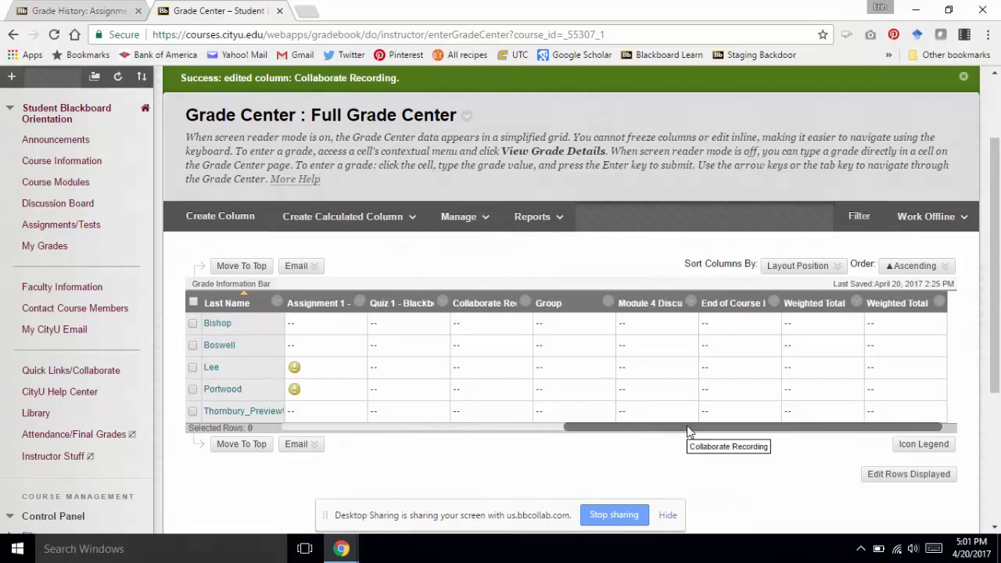
click(940, 305)
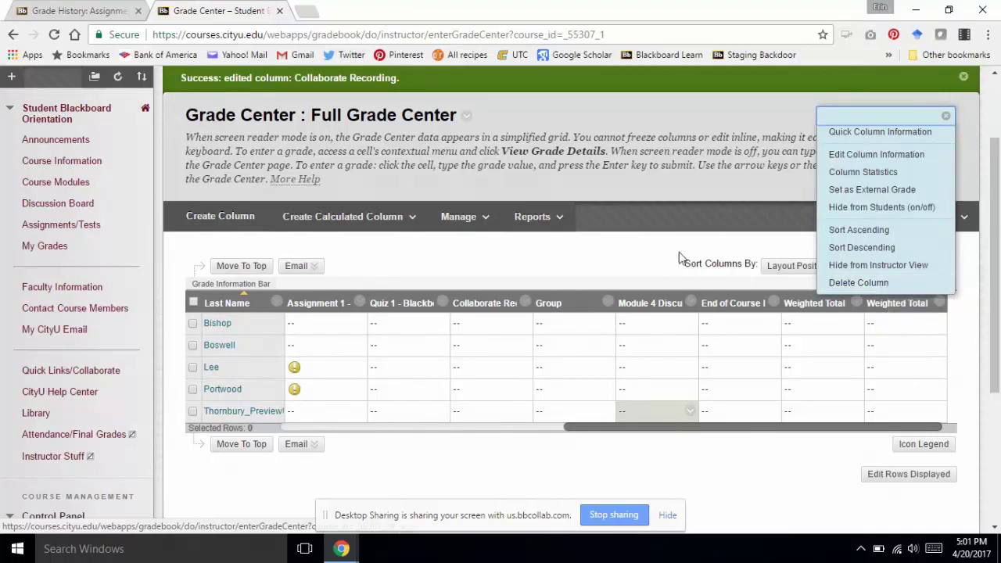
click(648, 253)
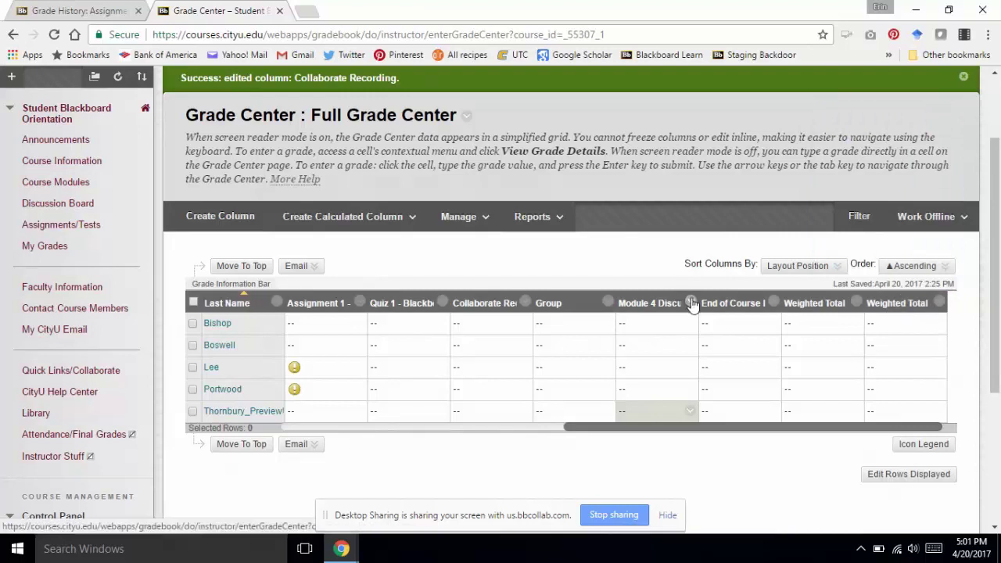
click(692, 303)
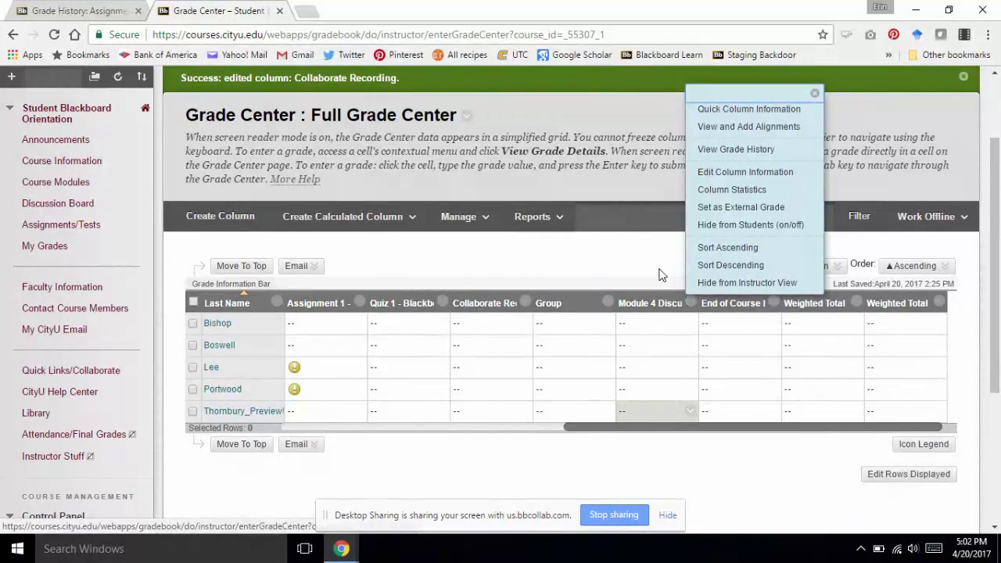
right_click(660, 271)
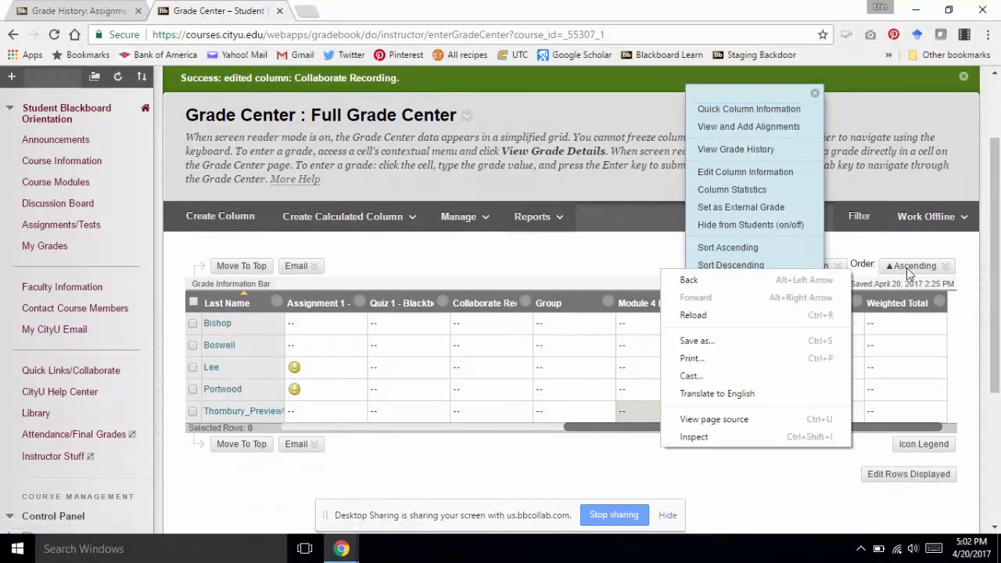
click(970, 315)
Delete the last Weighted Total column from the Full Grade Center and confirm the deletion
click(940, 302)
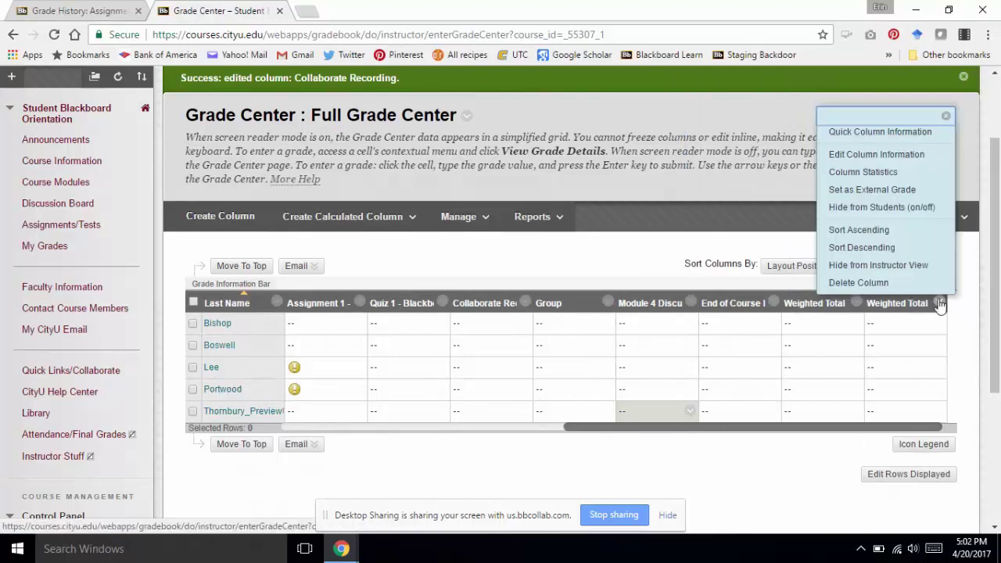
click(900, 282)
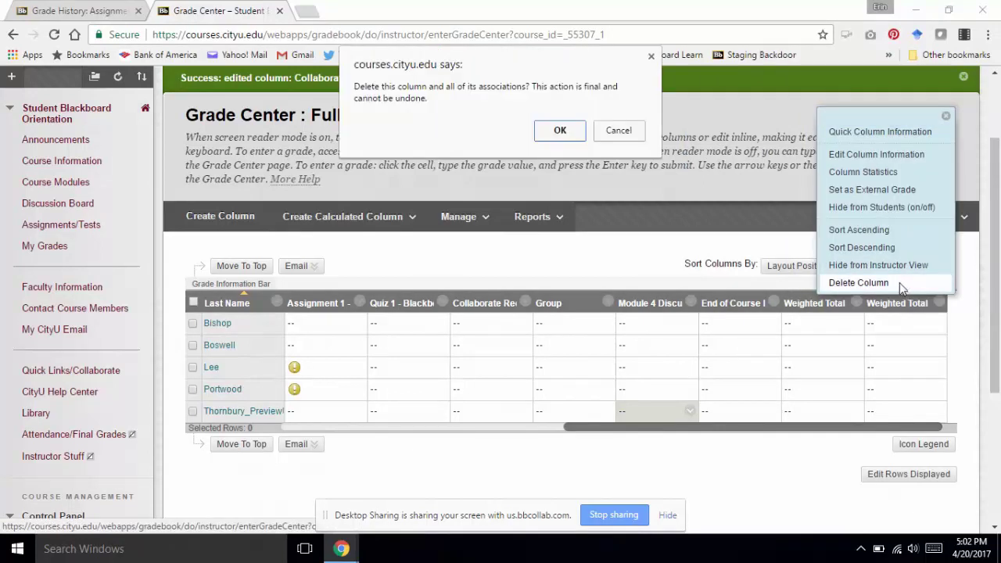
click(560, 130)
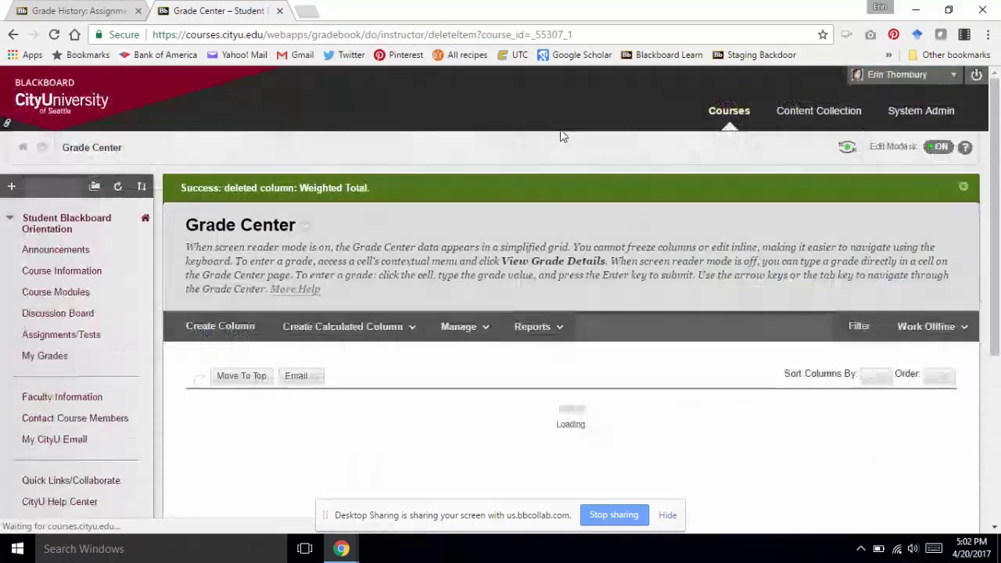
Open the remaining Weighted Total column's information for editing and review the weight percentages of its selected columns and categories
scroll(876, 266, down, 4)
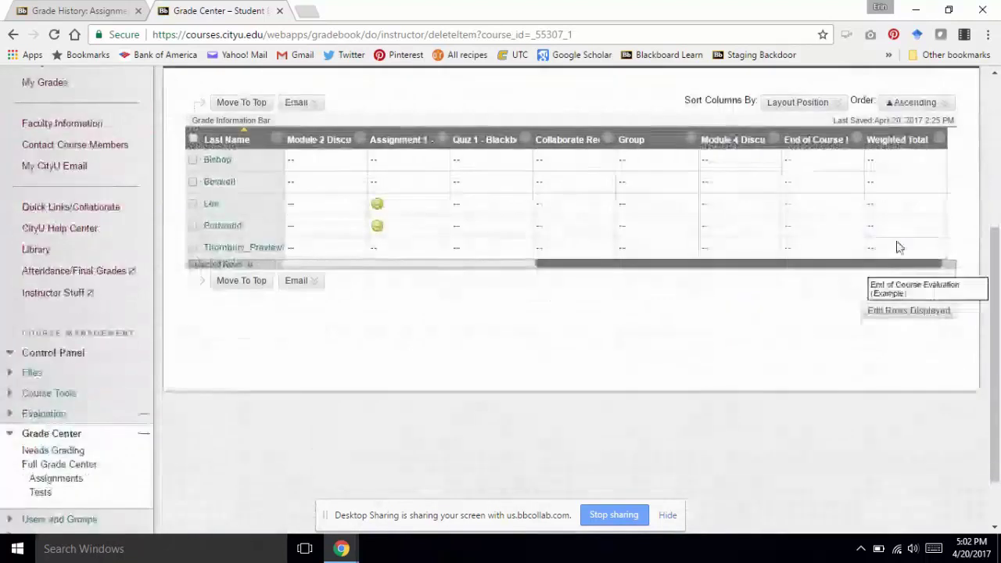
click(939, 141)
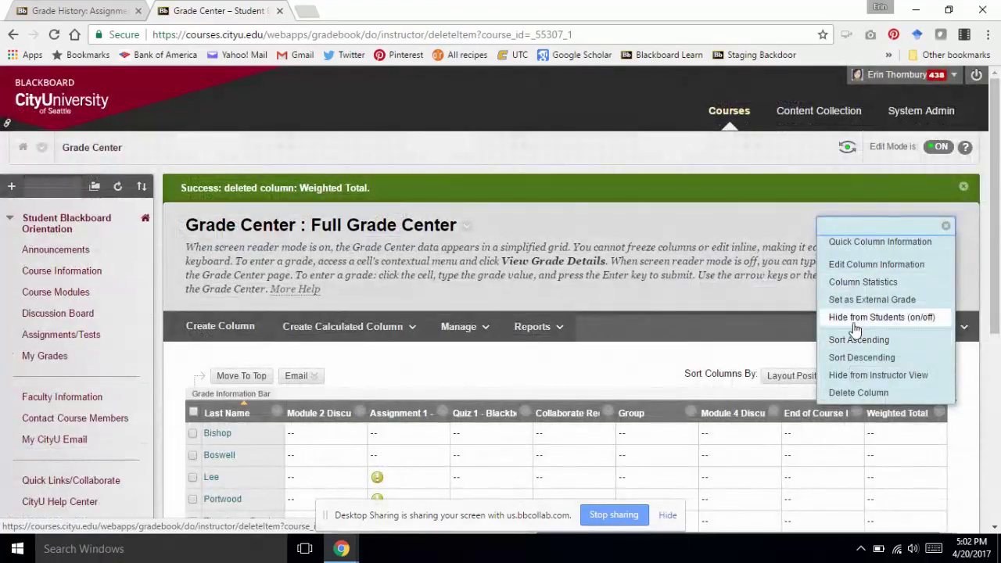
click(871, 266)
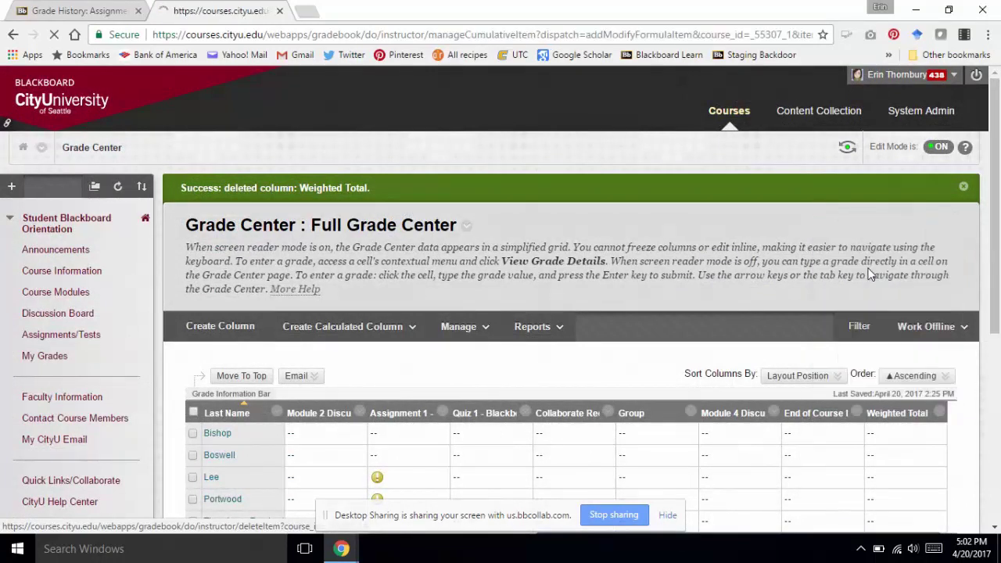
scroll(871, 275, down, 6)
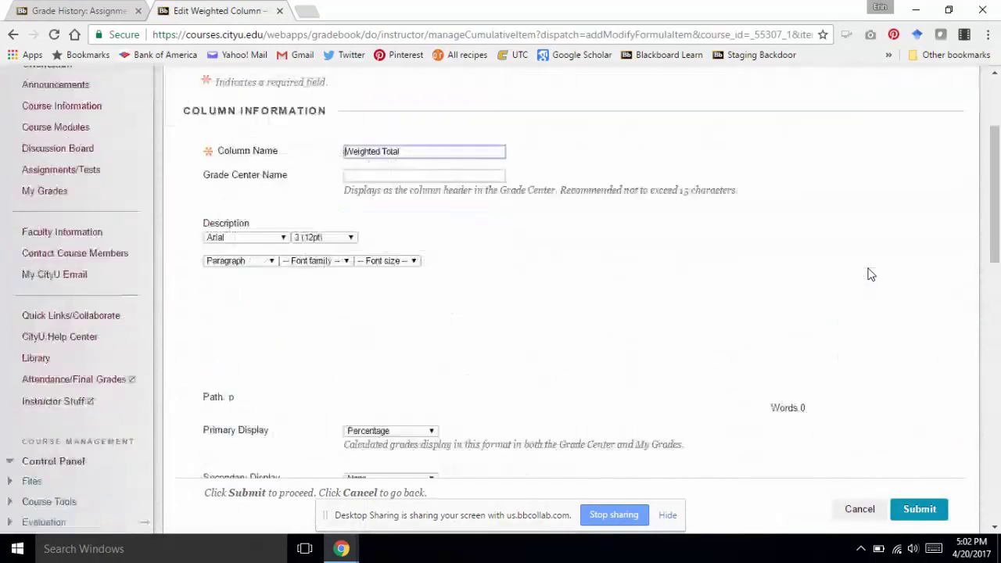
scroll(871, 273, down, 5)
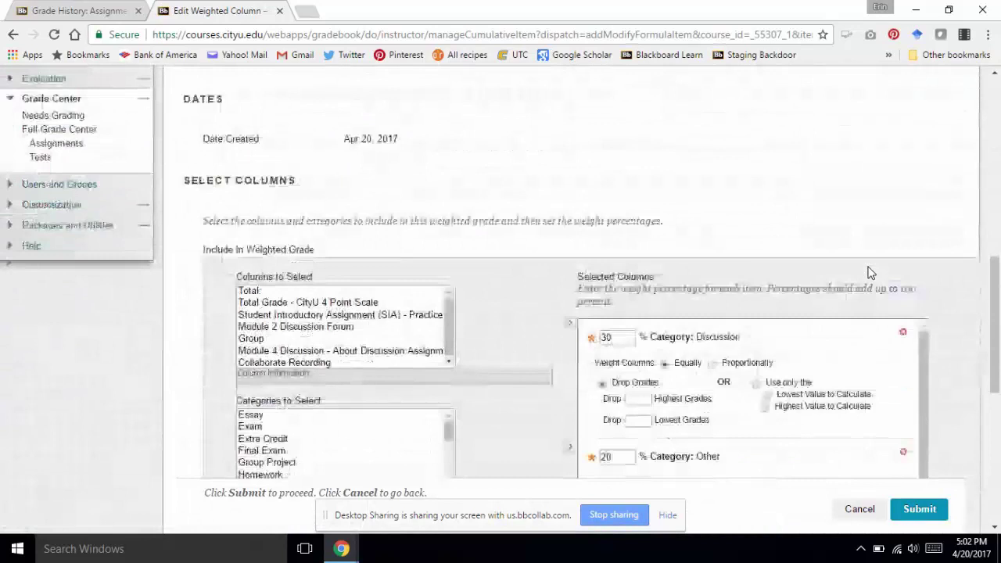
scroll(939, 331, down, 3)
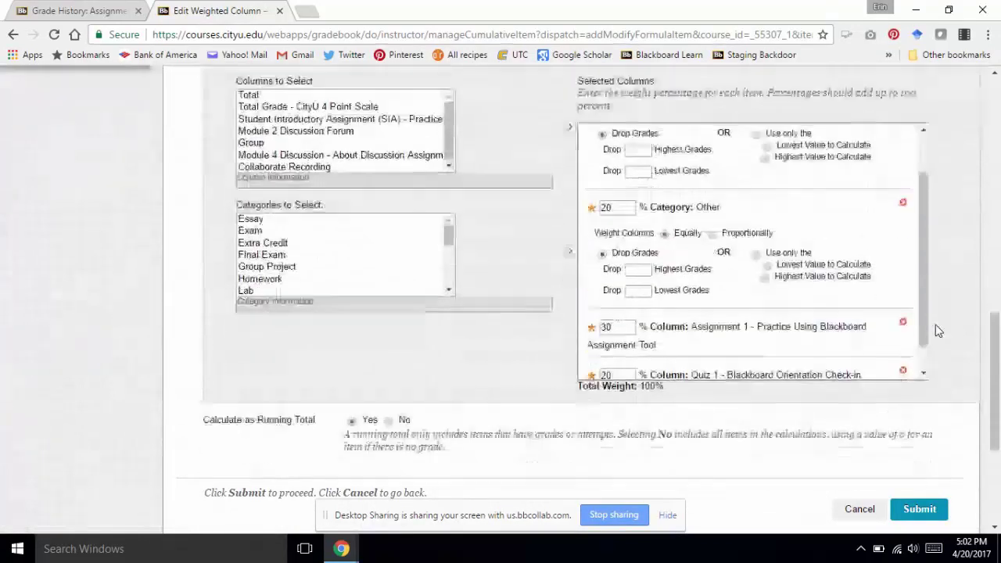
scroll(939, 330, up, 2)
scroll(939, 331, down, 1)
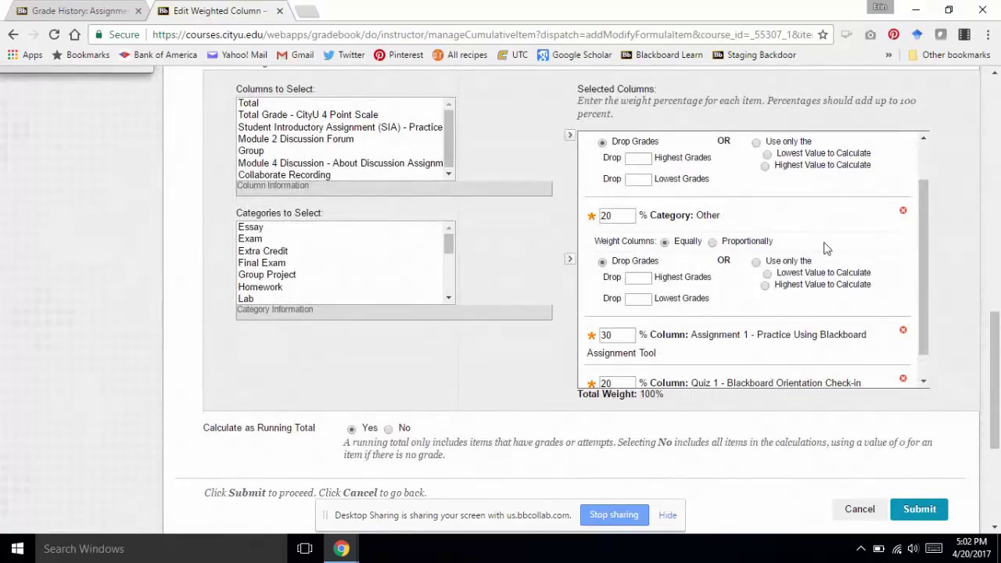
scroll(825, 248, up, 3)
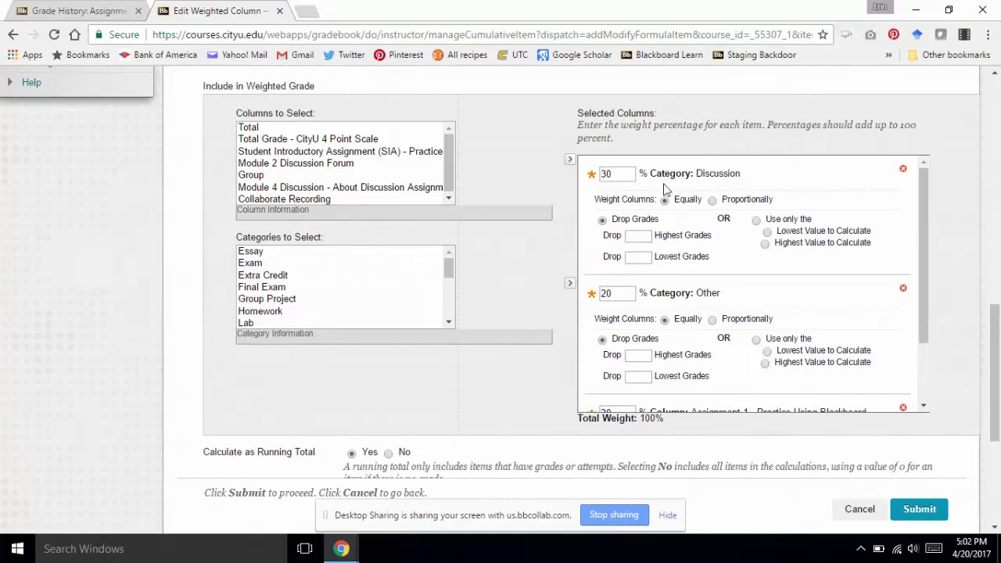
drag(656, 174, 745, 184)
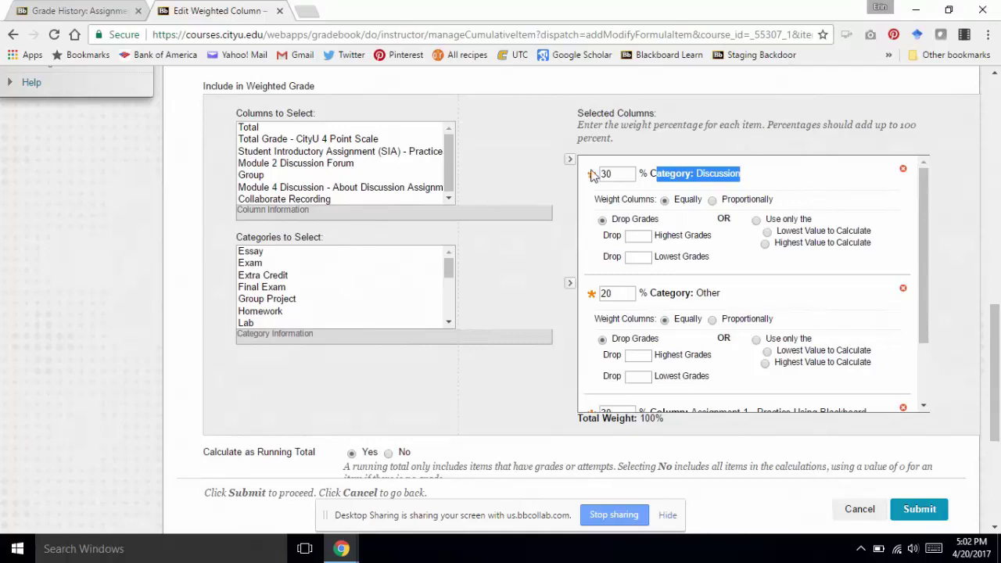
Remove the Discussion category from the weighted grade's selected columns and add it back from the available categories
click(904, 170)
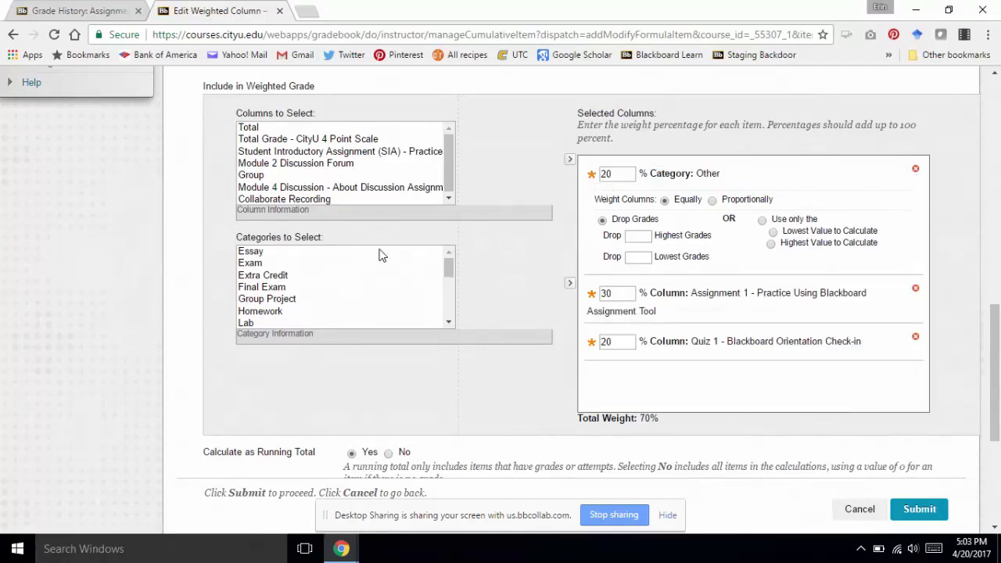
click(449, 269)
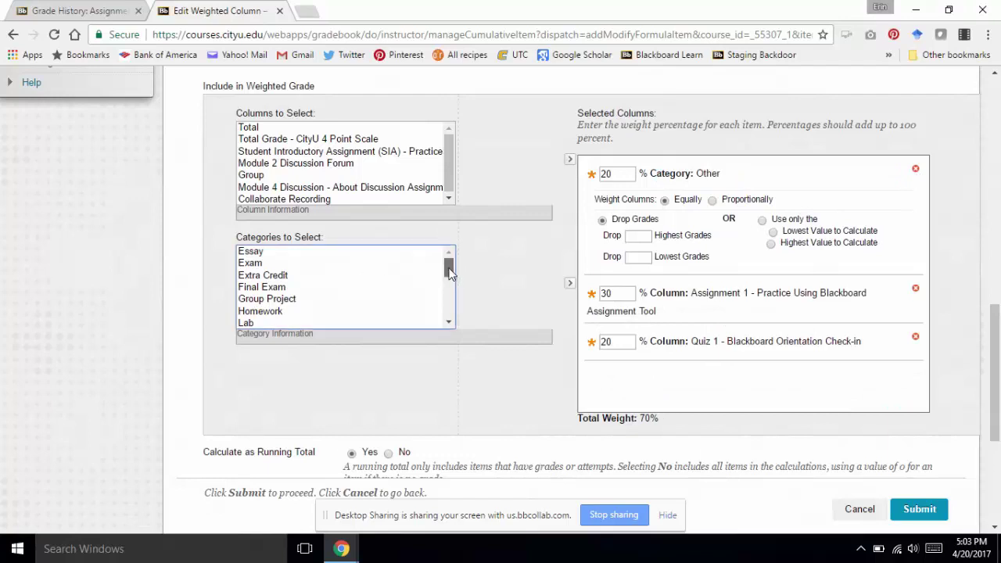
drag(450, 270, 446, 314)
click(272, 323)
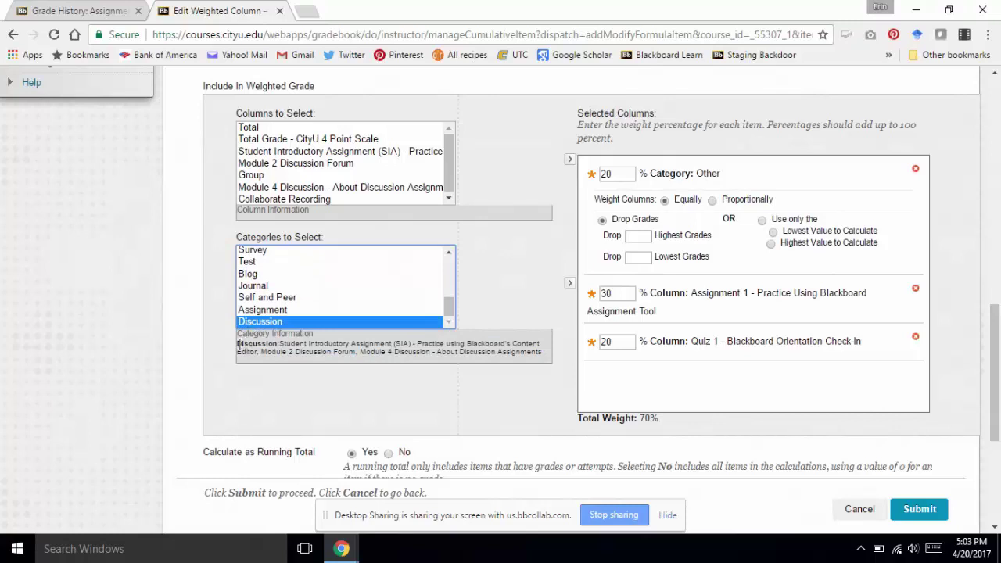
drag(239, 343, 541, 364)
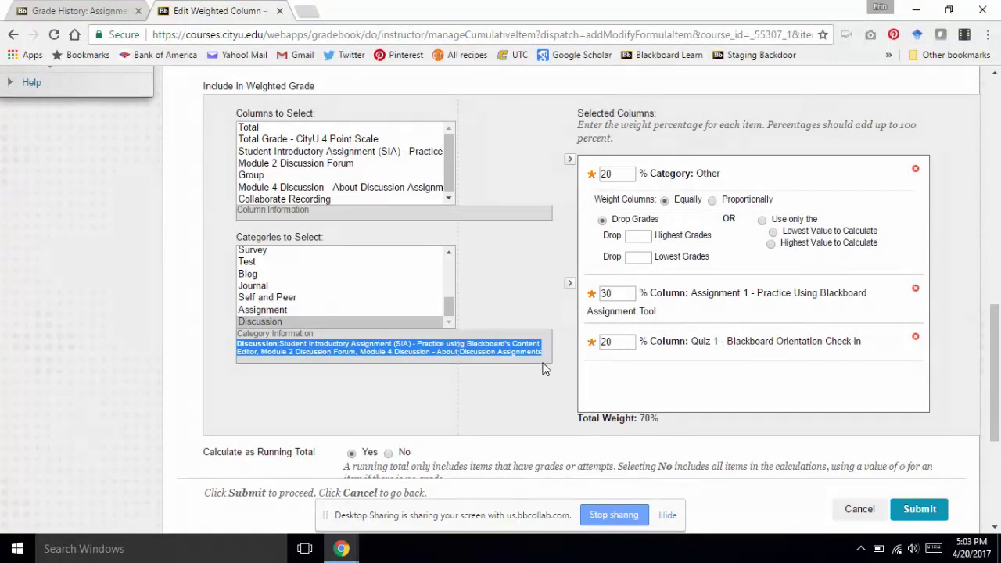
click(516, 280)
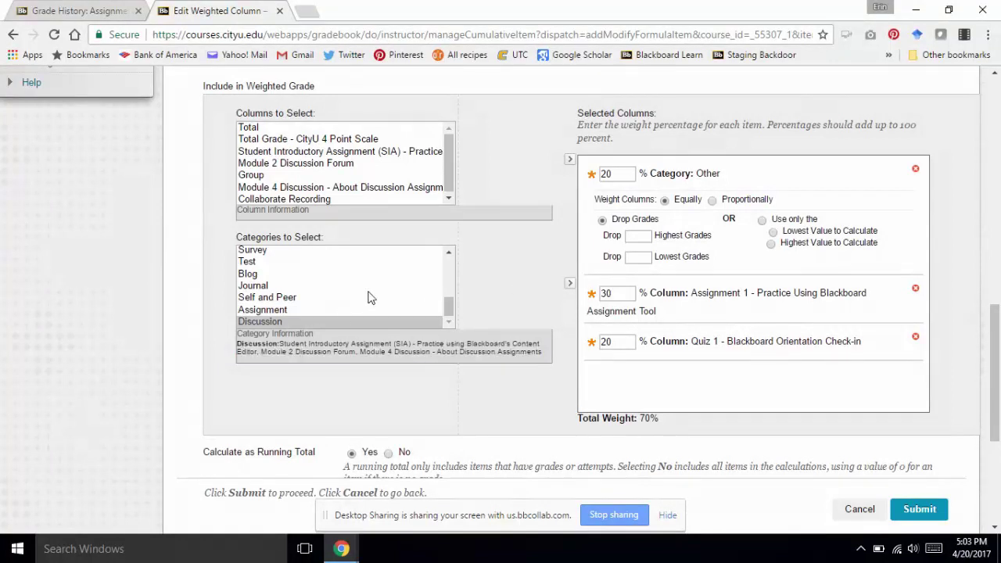
click(570, 284)
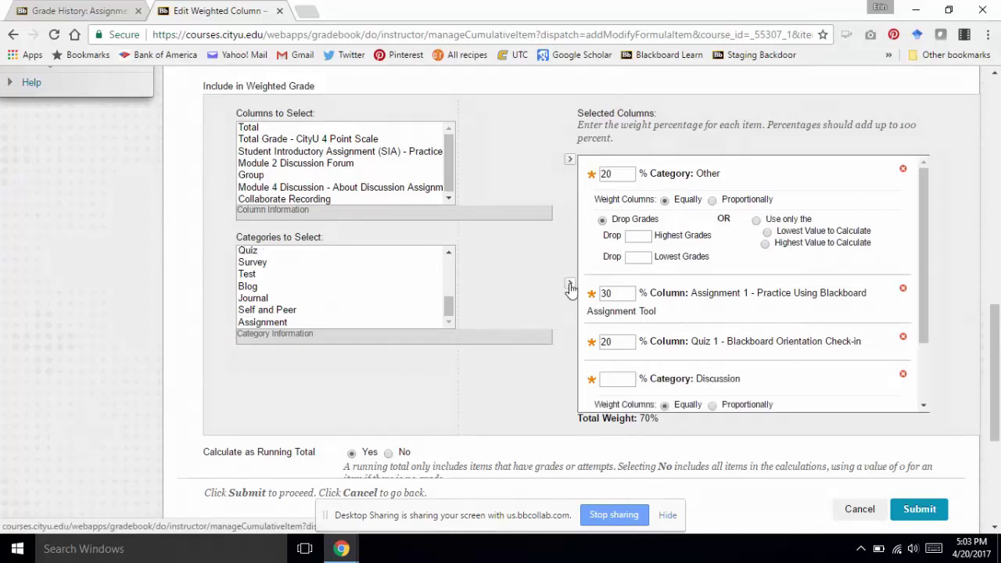
Set the Discussion category's weight to 30% and submit the Weighted Total column changes
click(620, 380)
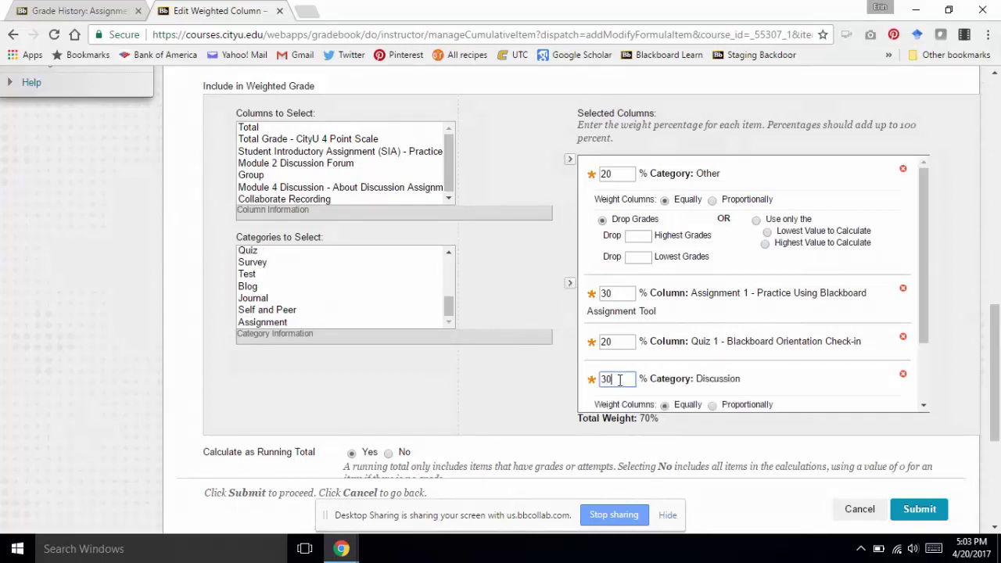
text(30)
click(537, 384)
drag(670, 420, 619, 421)
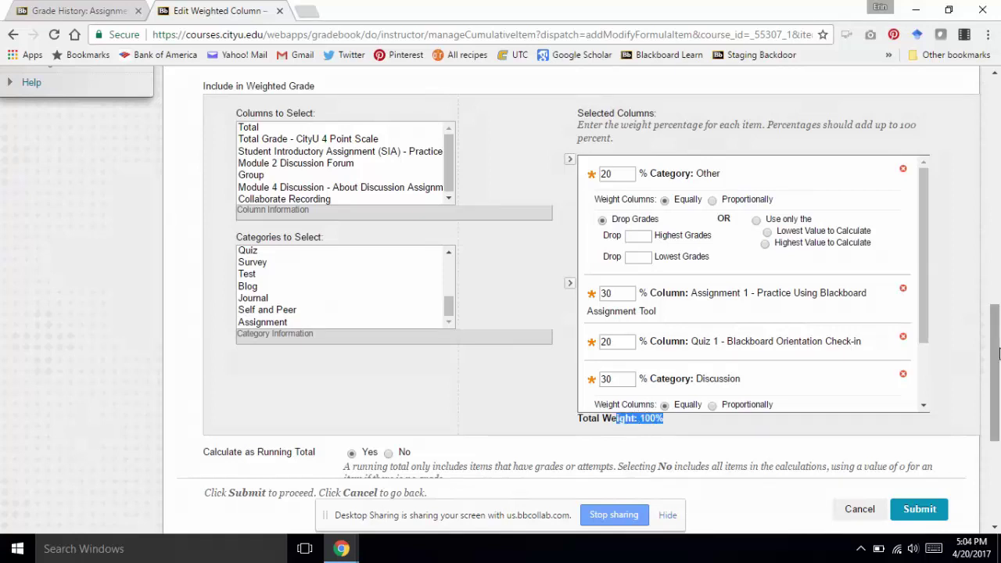
drag(996, 356, 998, 438)
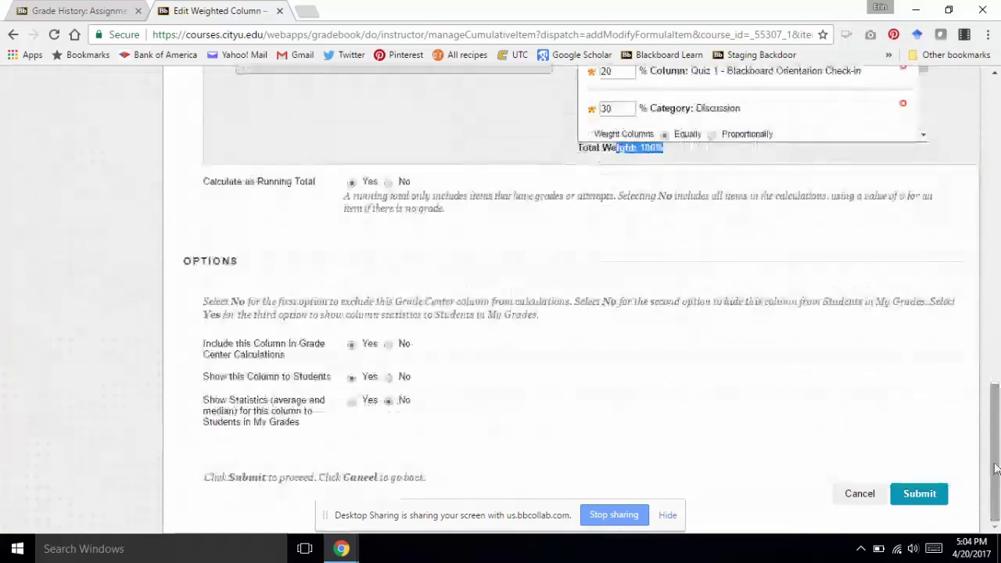
click(926, 497)
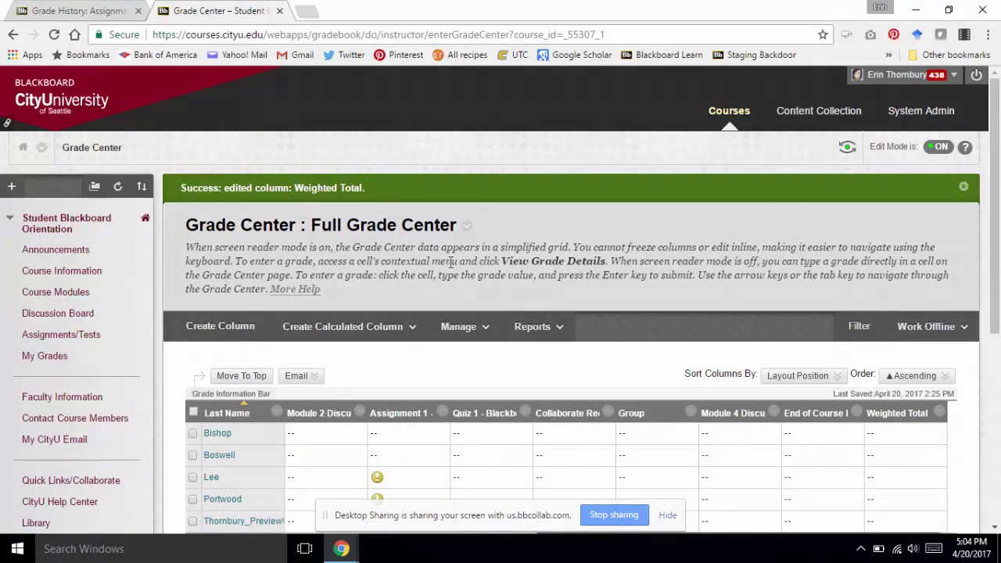
Hide the Total column from students in the Full Grade Center
scroll(452, 262, down, 3)
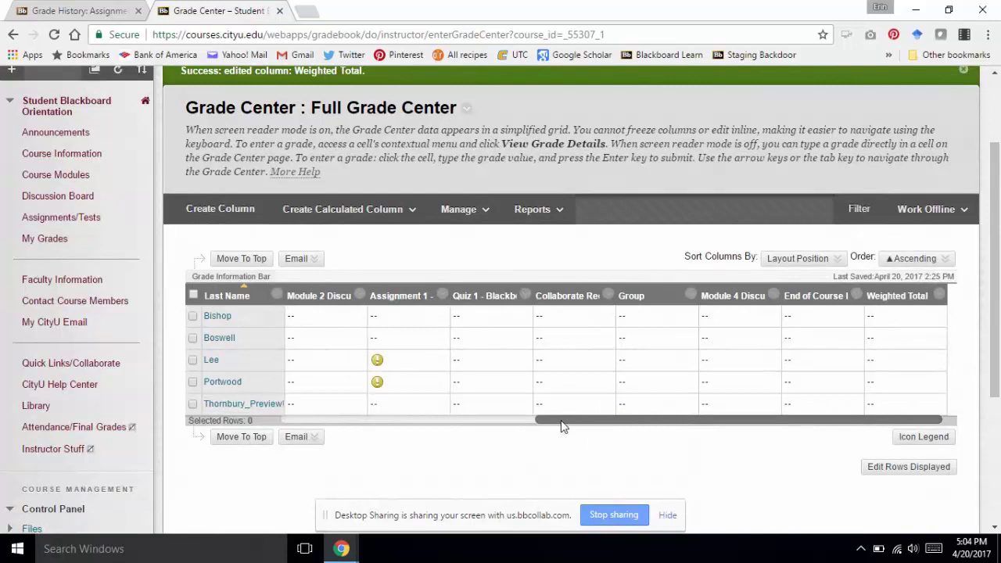
drag(561, 427, 364, 433)
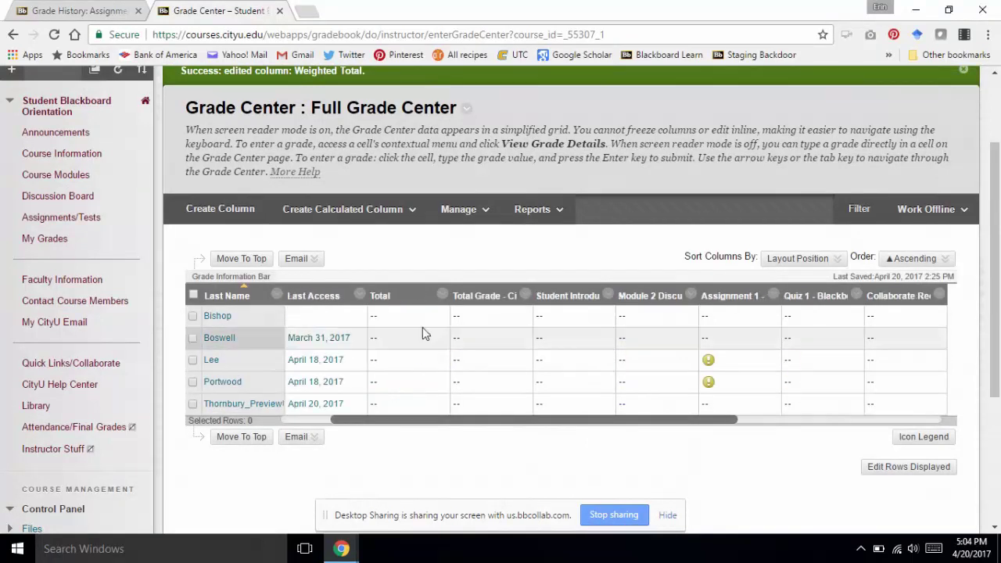
click(442, 295)
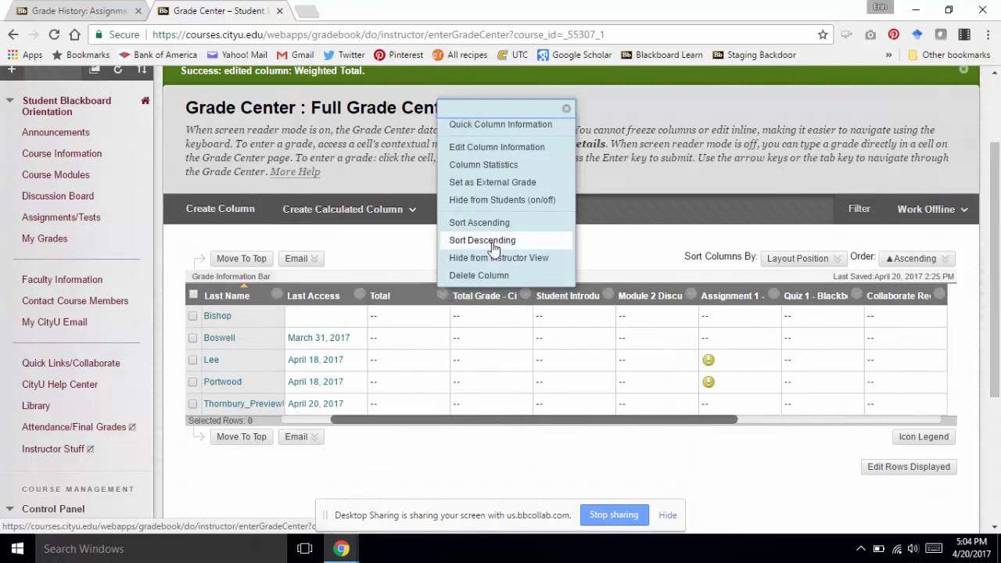
click(522, 201)
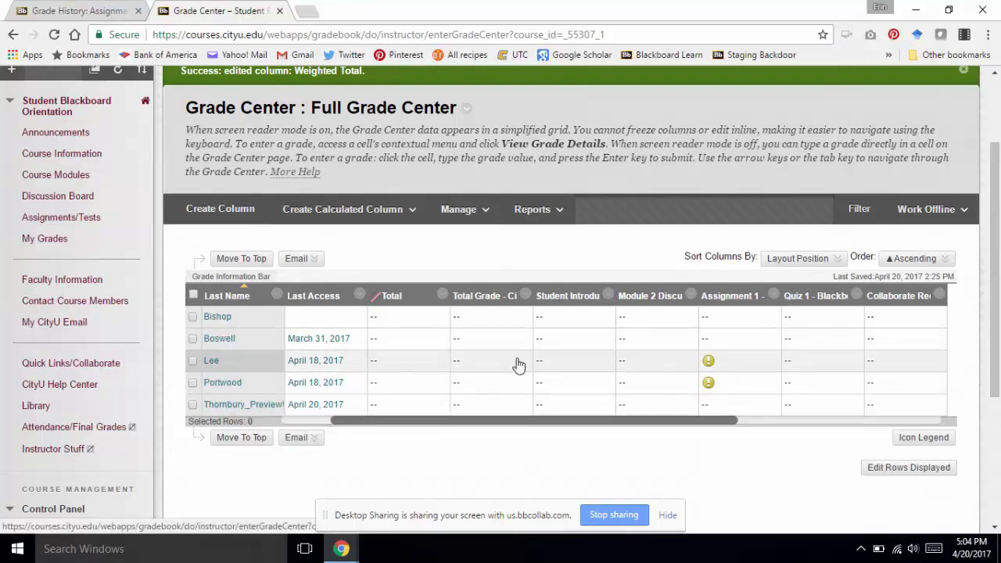
Enter a grade of 100 for the preview student in the Student Introductory Assignment, Module 2 Discussion and Assignment 1 columns
click(563, 407)
text(100)
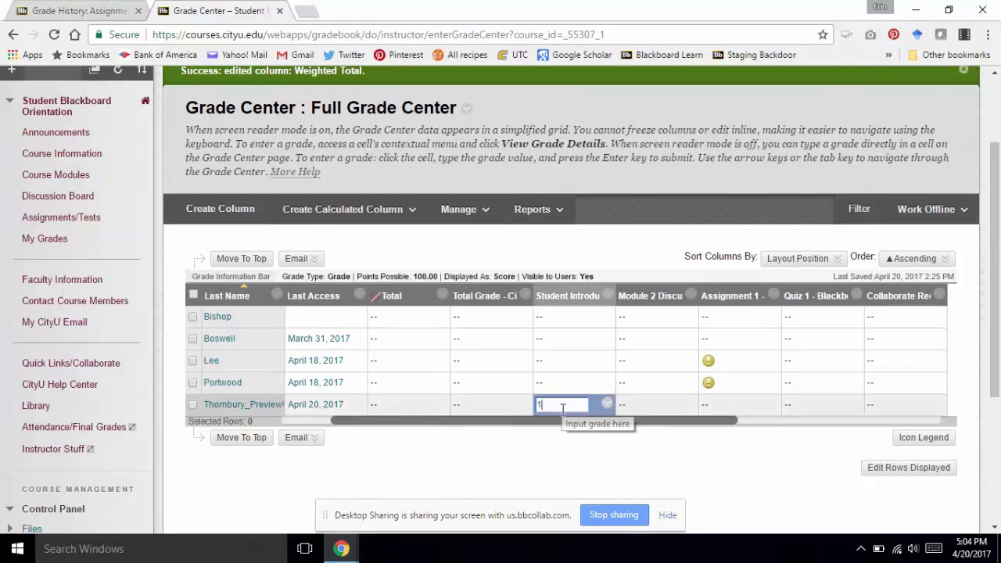
key(Return)
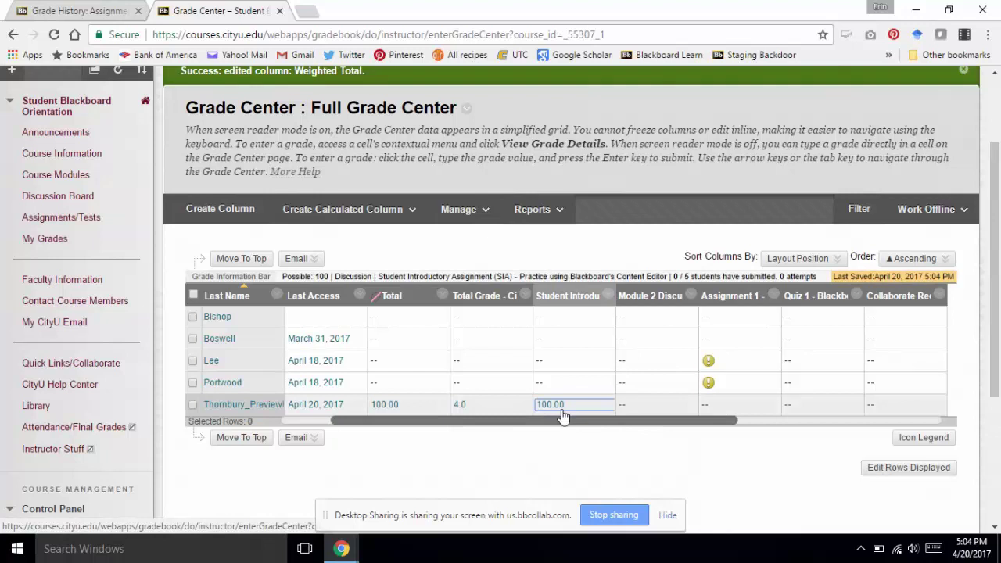
click(628, 408)
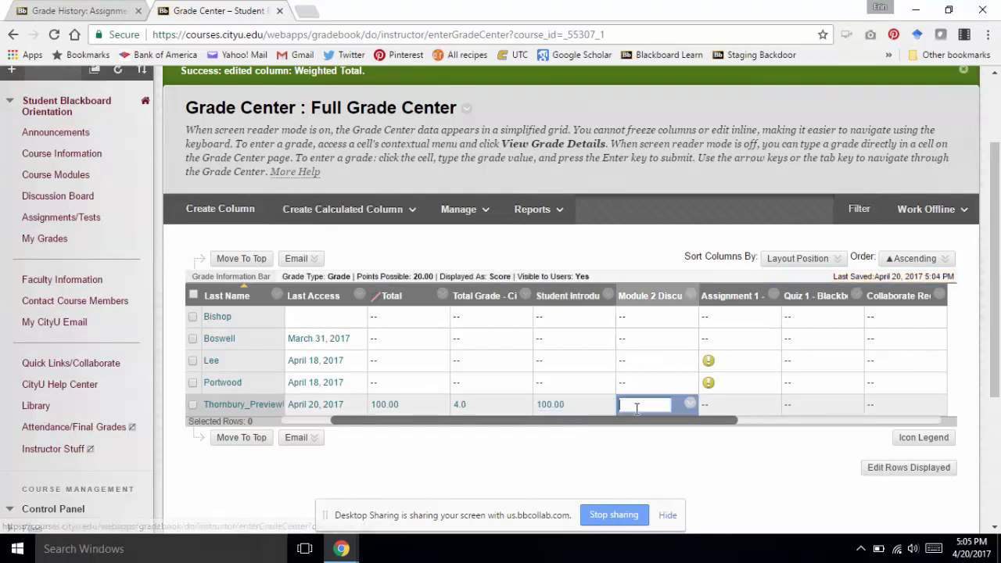
text(100)
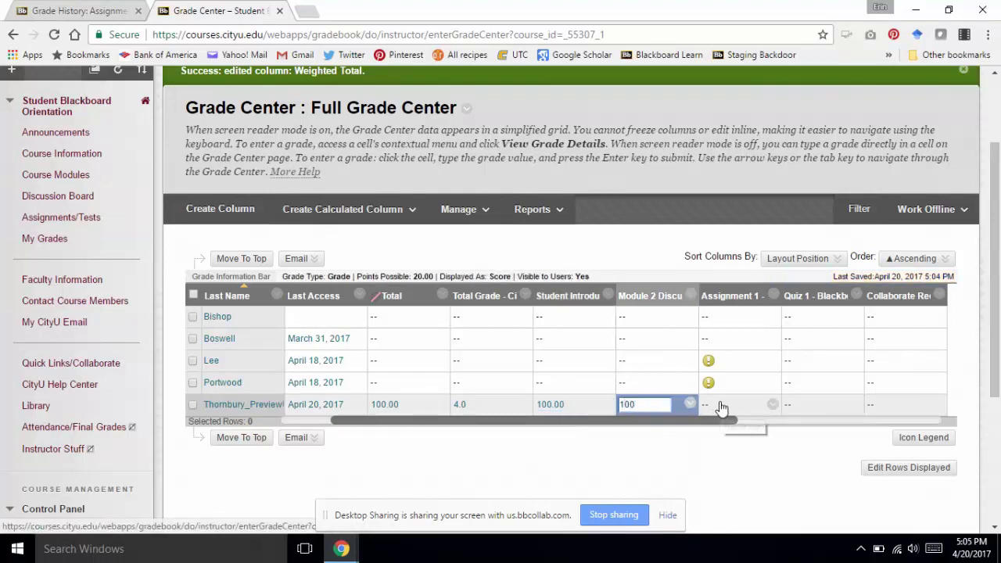
click(721, 407)
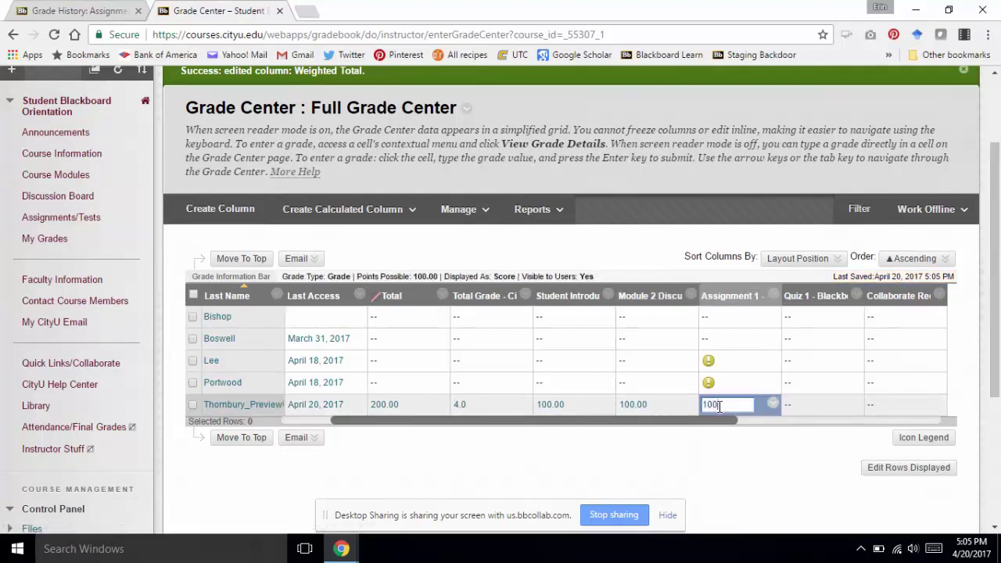
text(100)
key(Return)
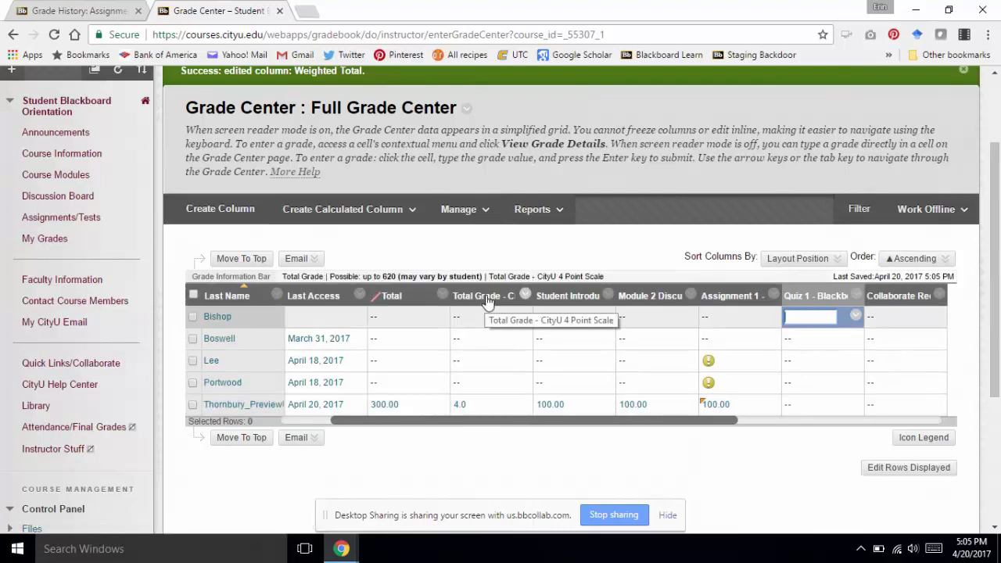
click(487, 423)
scroll(487, 423, left, 3)
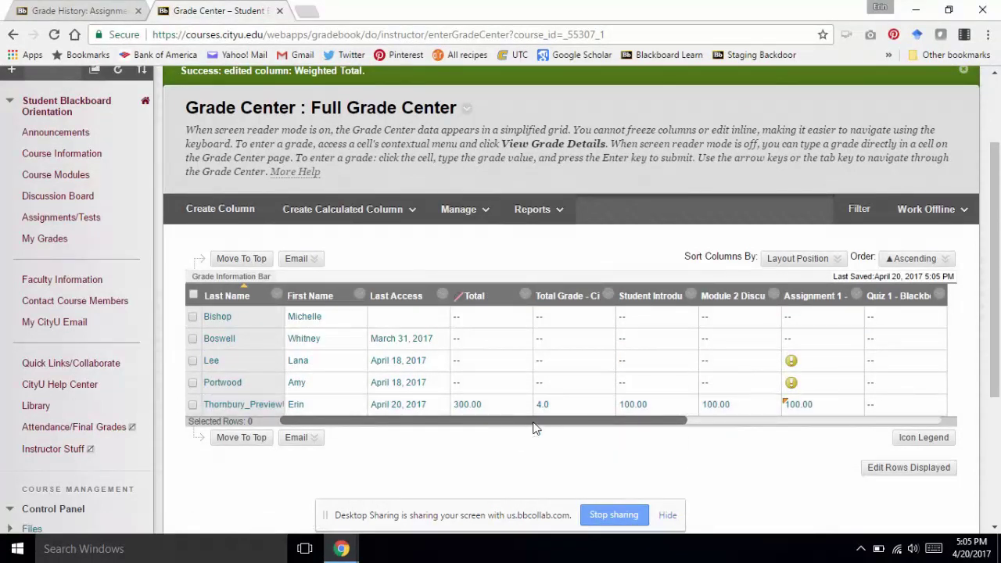
Enter a grade of 100 for the preview student in the Quiz 1 and Collaborate Recording columns
drag(536, 420, 831, 432)
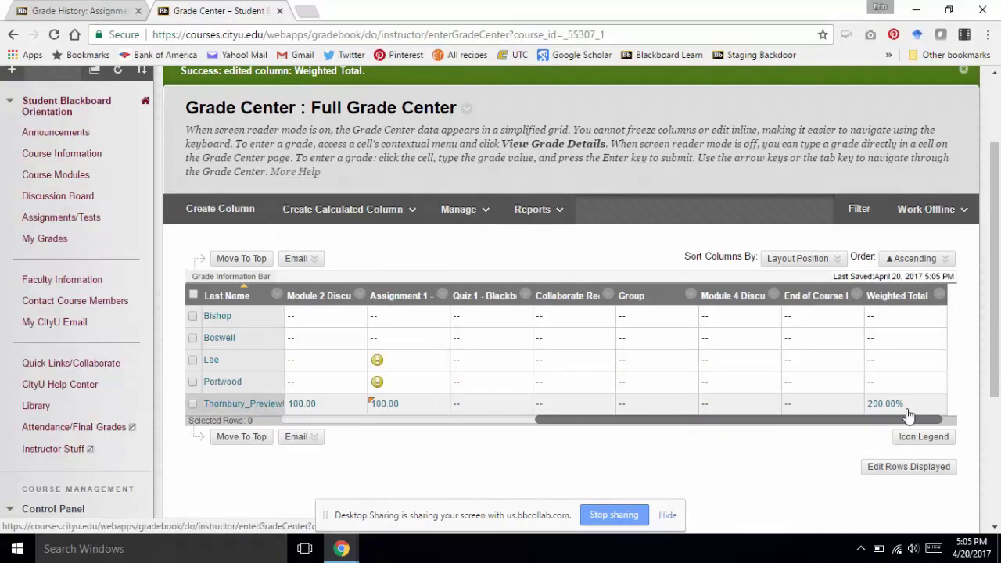
click(491, 405)
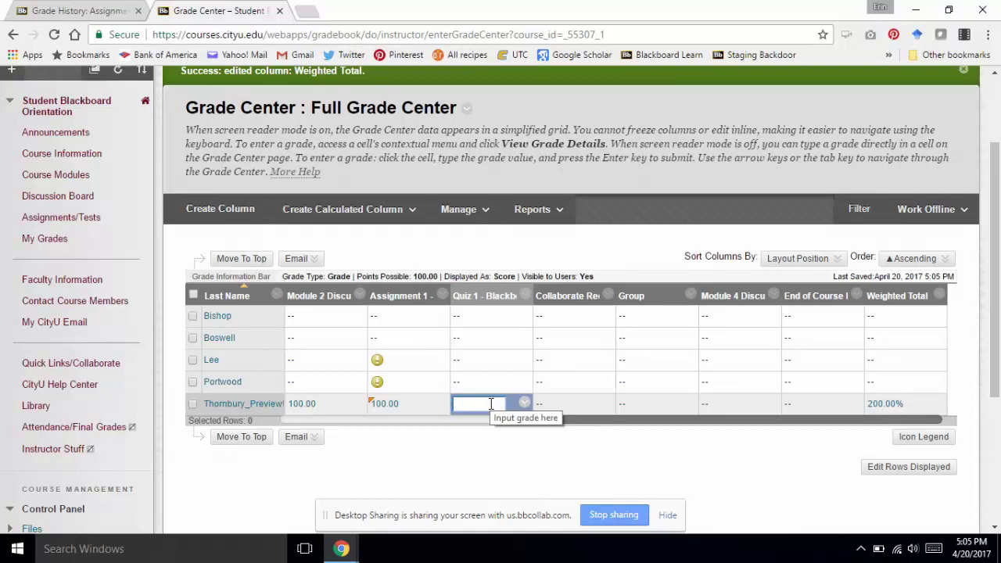
text(100)
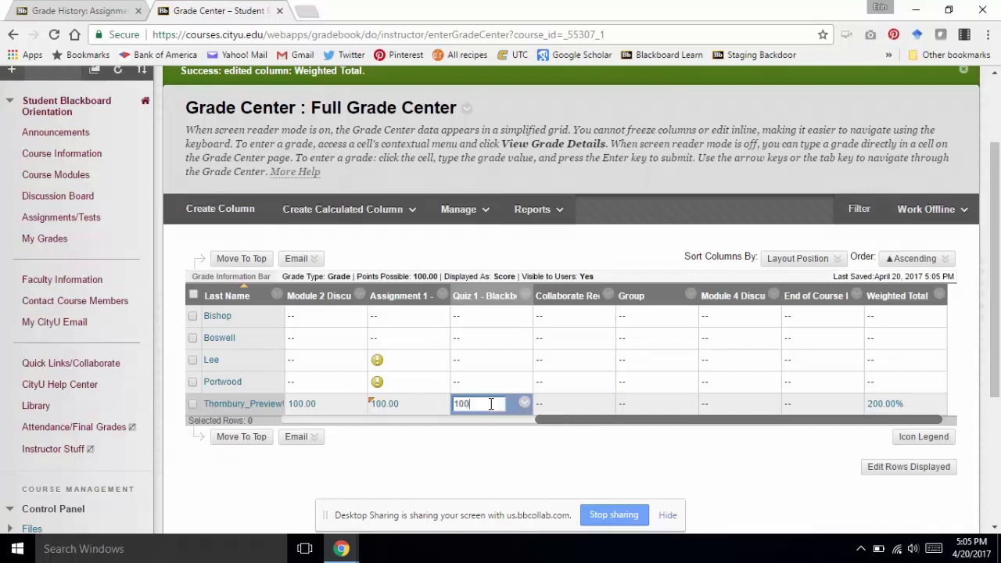
key(Return)
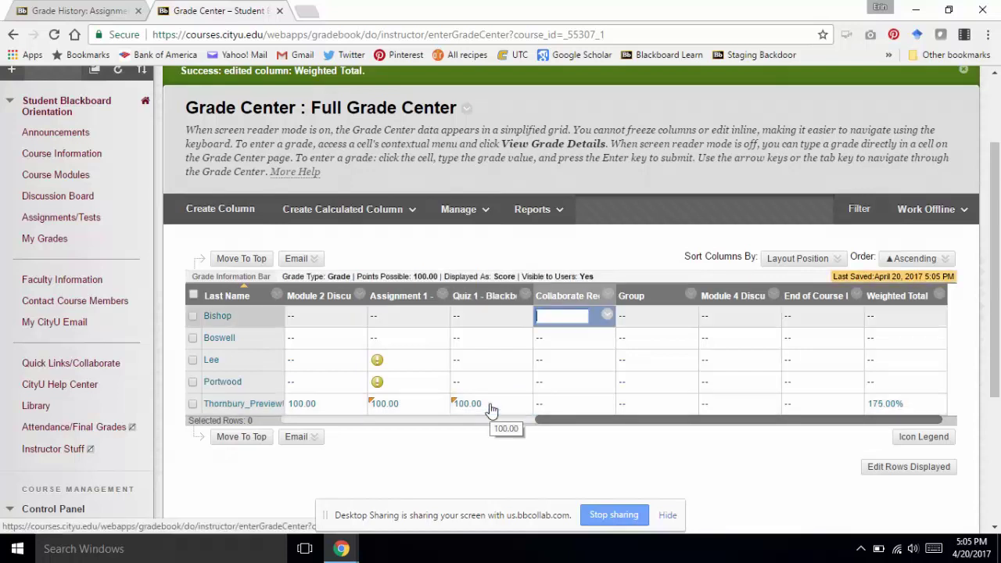
click(554, 405)
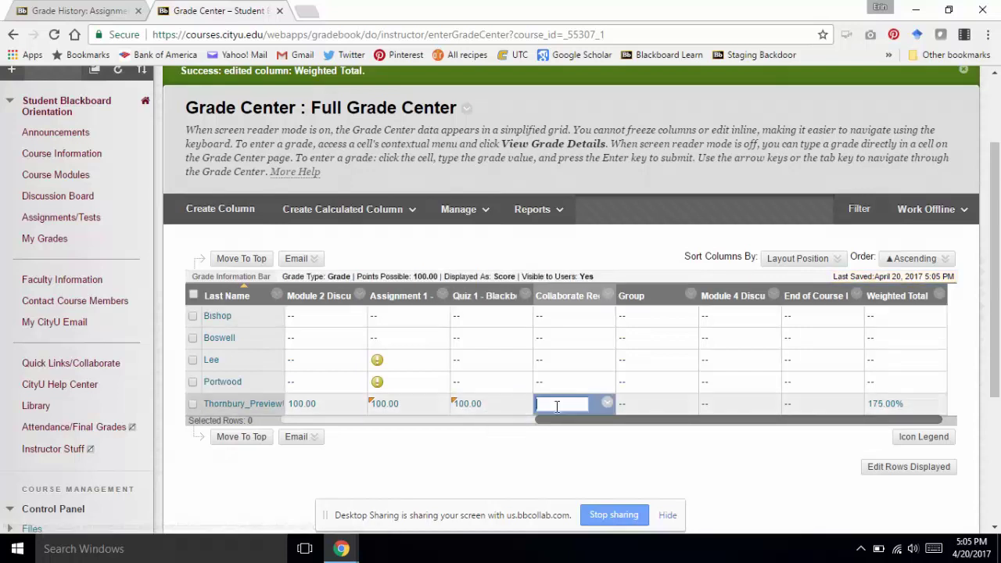
text(100)
key(Return)
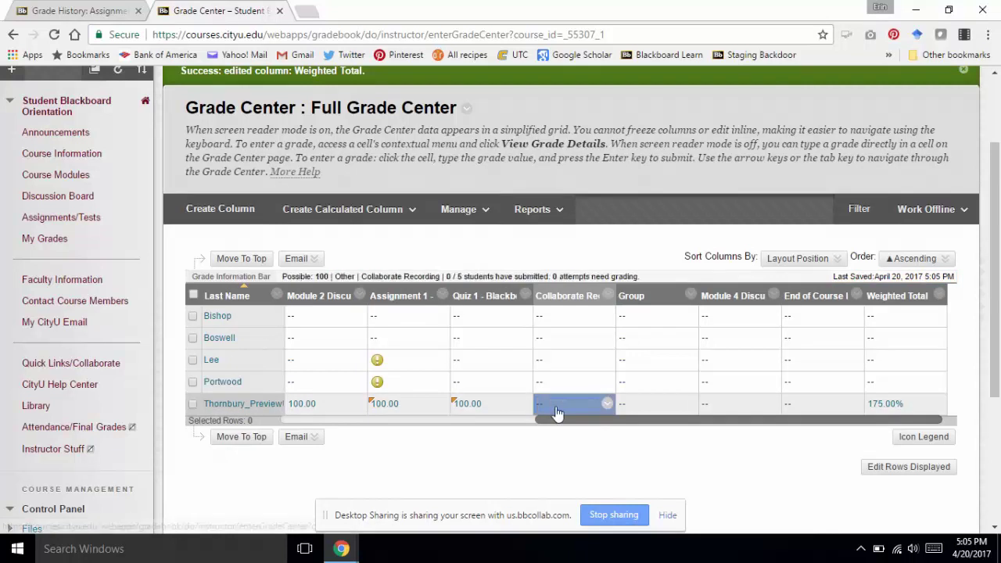
Enter a grade of 100 for the preview student in the Group and Module 4 Discussion columns
click(640, 412)
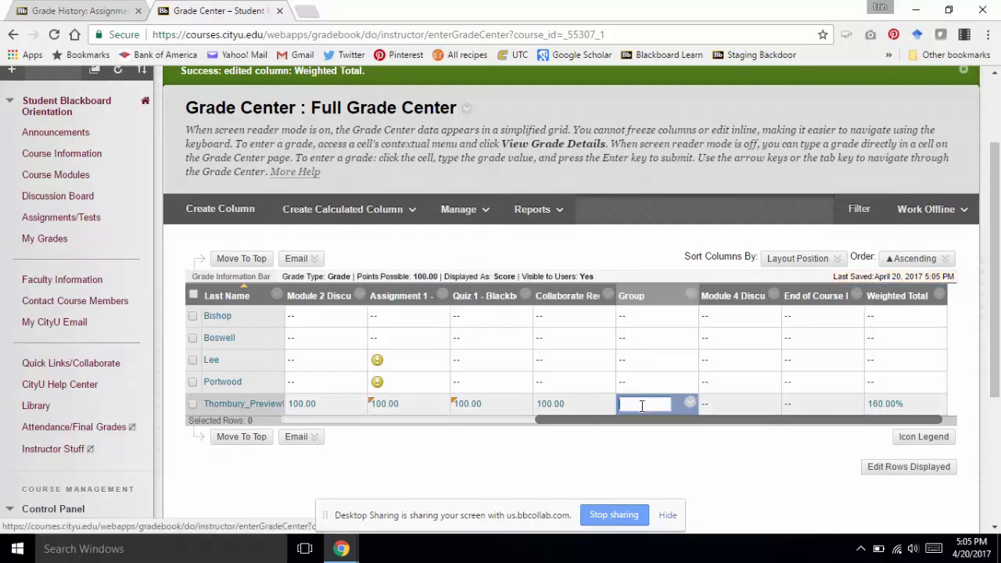
text(10)
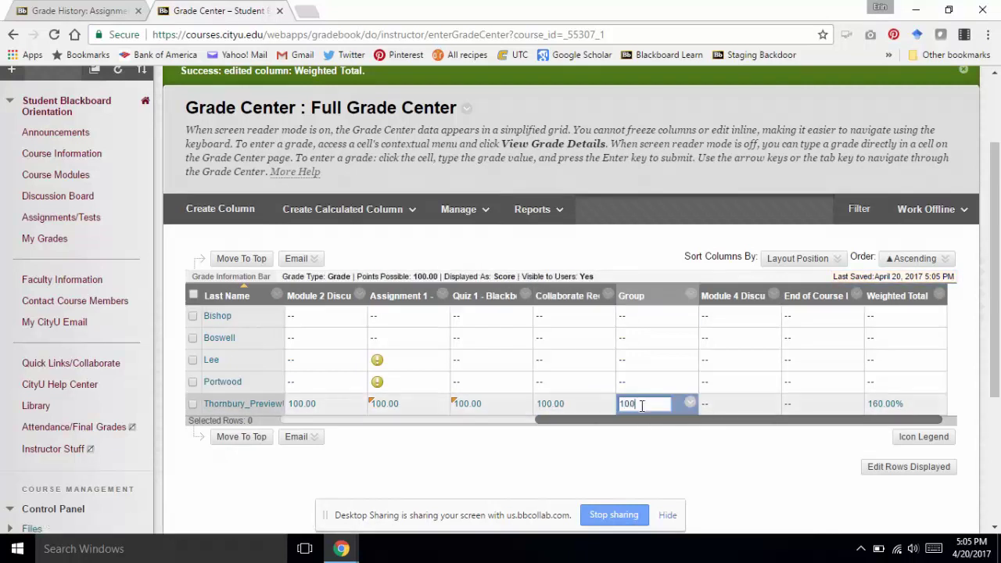
text(0)
key(Return)
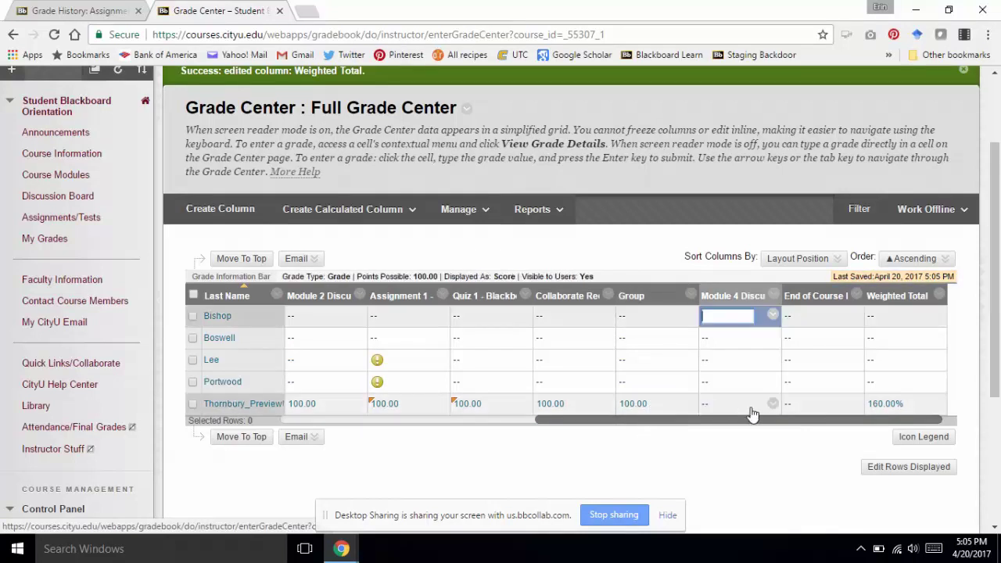
click(721, 405)
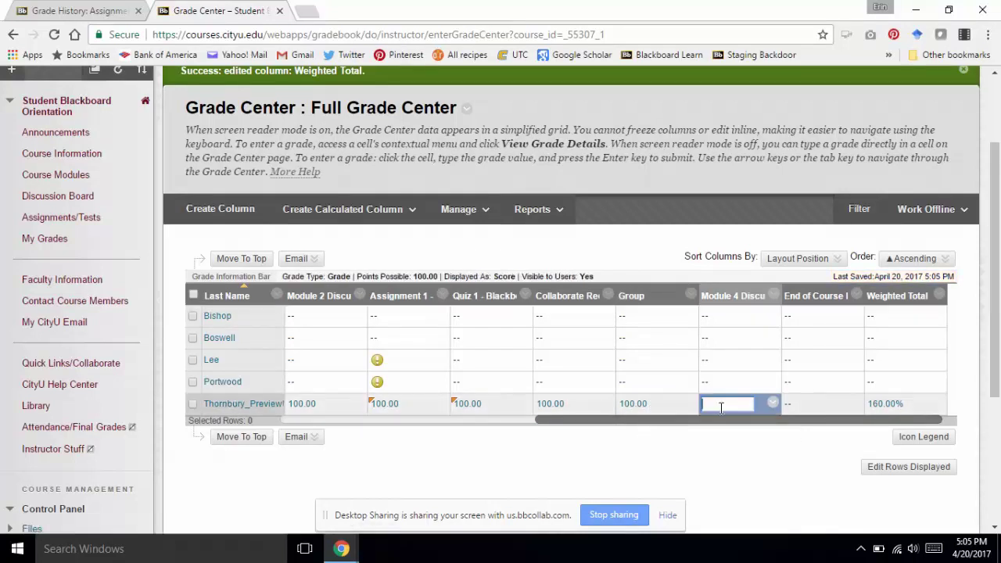
text(100)
key(Return)
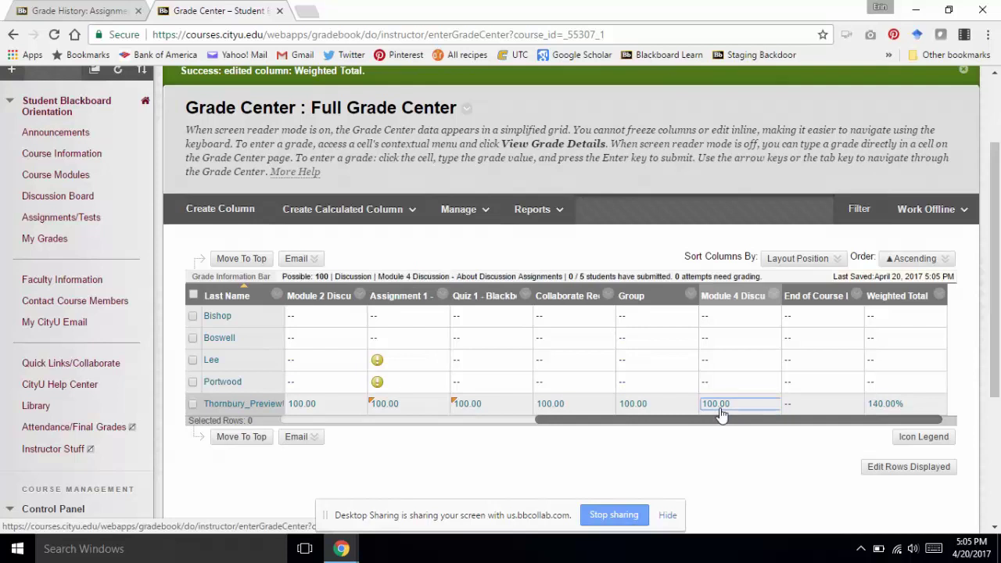
Enter 100 for the preview student in the End of Course Evaluation column
click(809, 402)
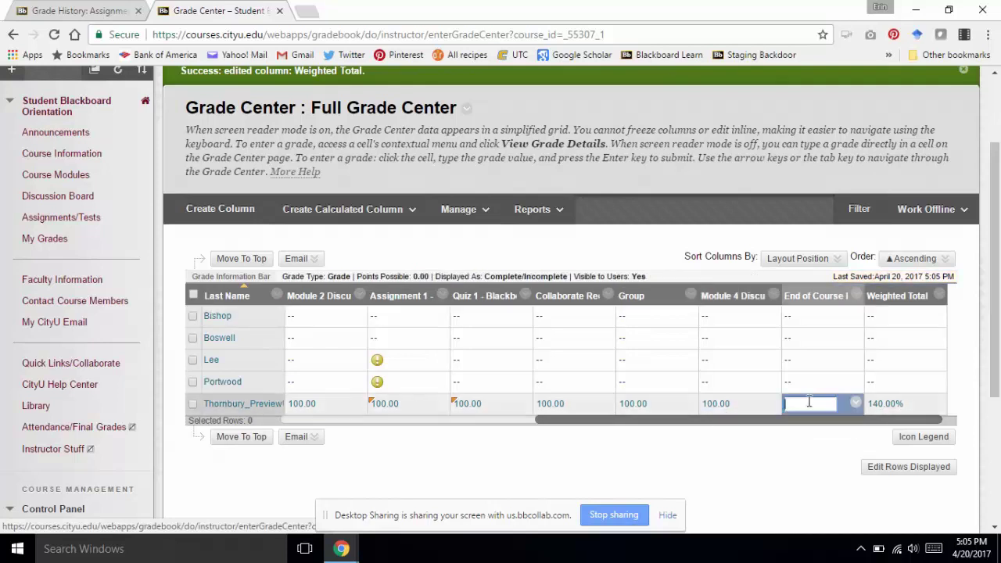
text(10)
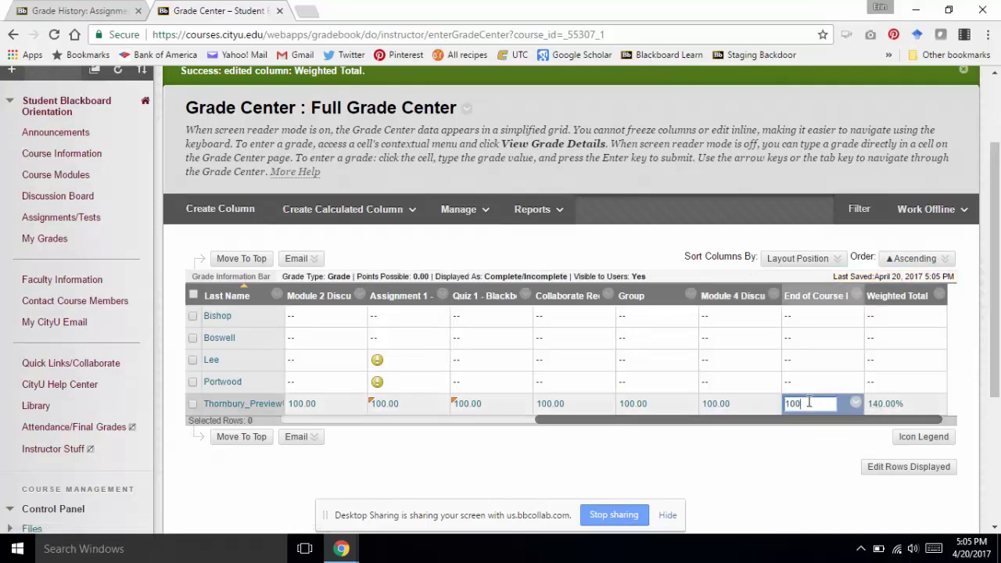
text(0)
key(Return)
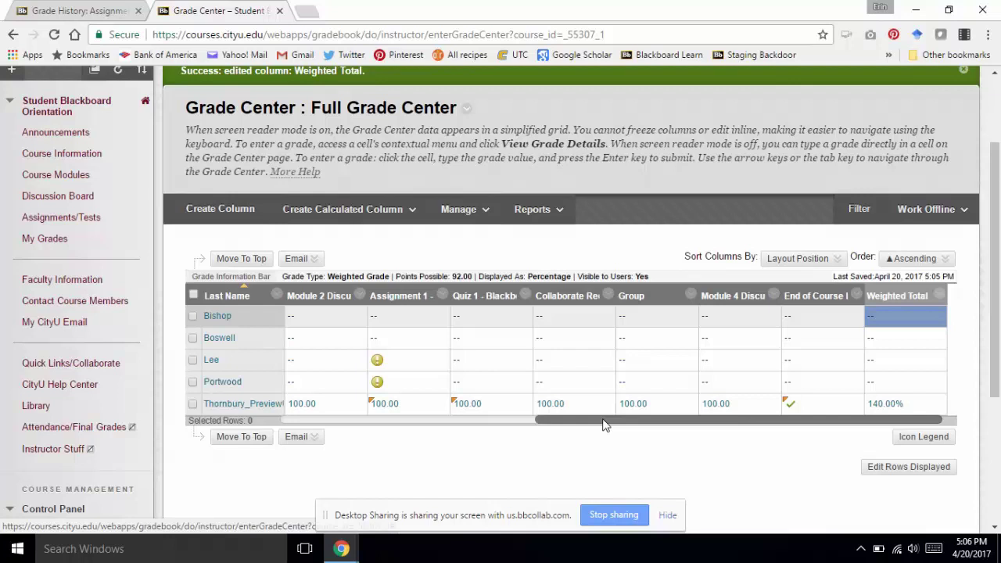
Set the Module 2 Discussion Forum column's points possible to 100 and submit the column changes
drag(604, 425, 627, 425)
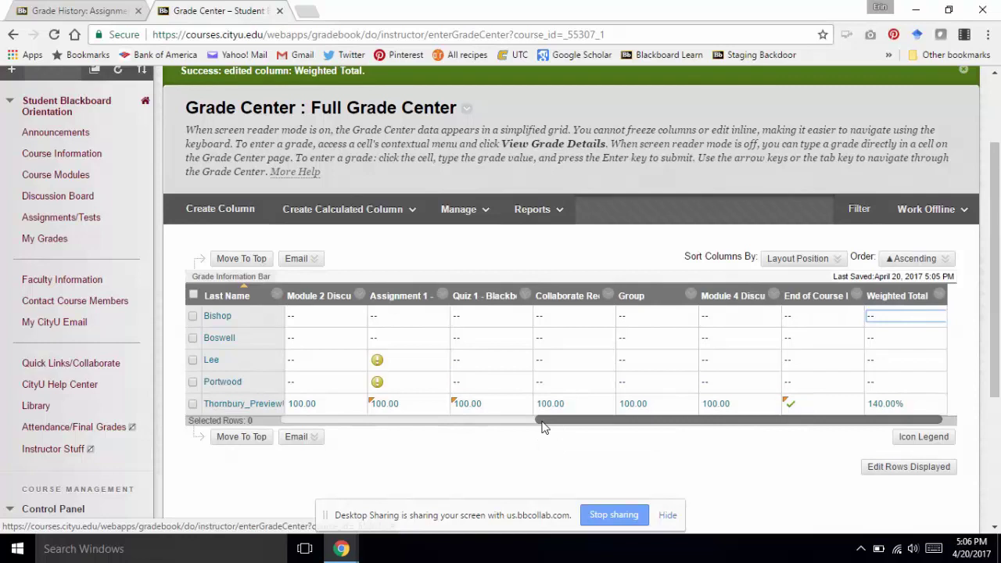
drag(545, 427, 496, 436)
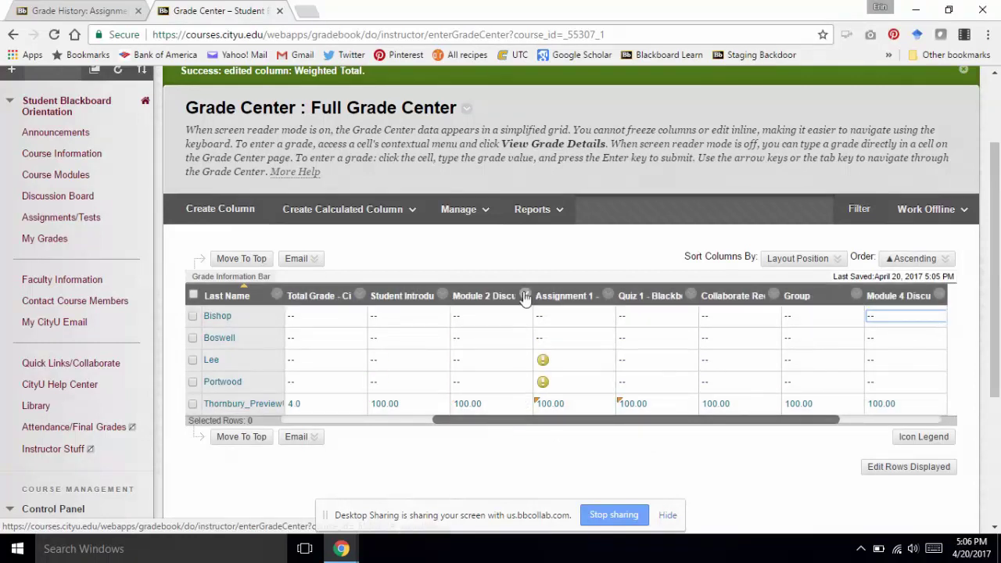
click(525, 296)
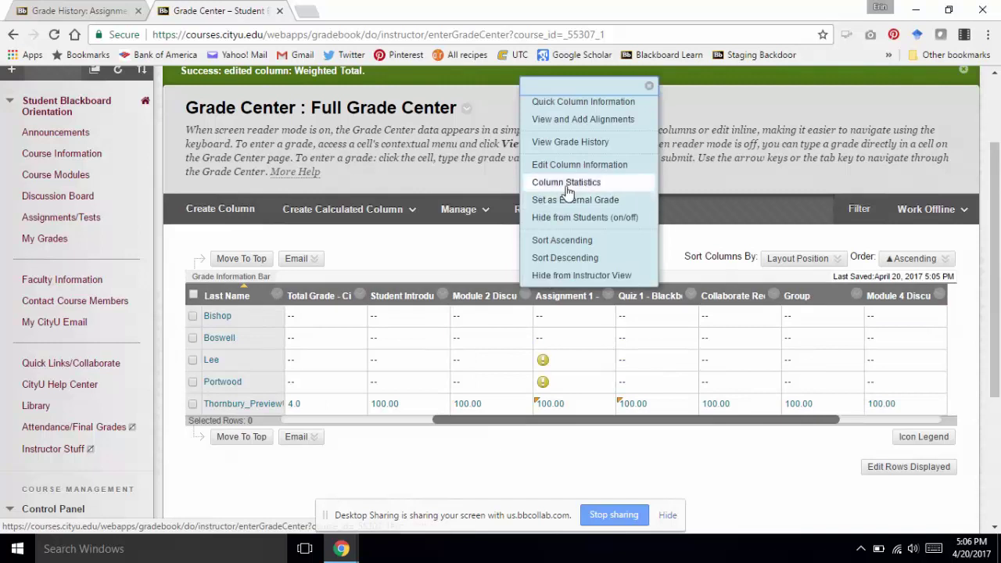
click(579, 164)
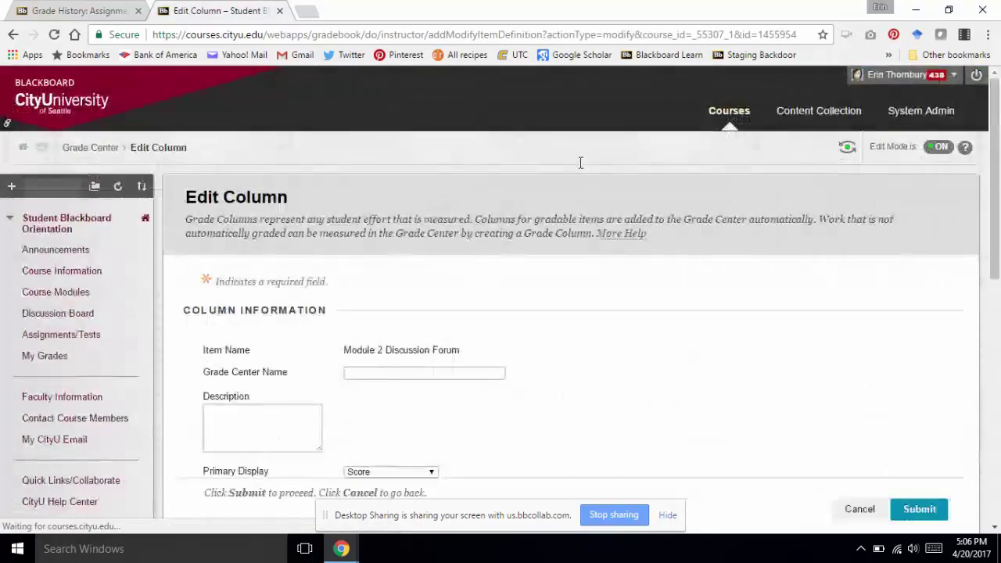
scroll(579, 167, down, 3)
scroll(583, 167, down, 1)
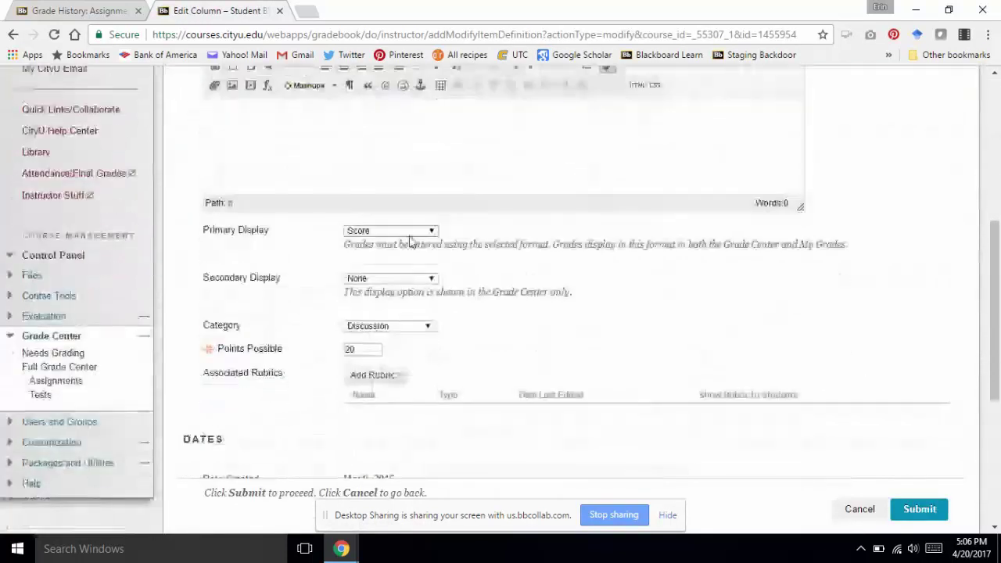
click(360, 350)
key(BackSpace)
key(BackSpace)
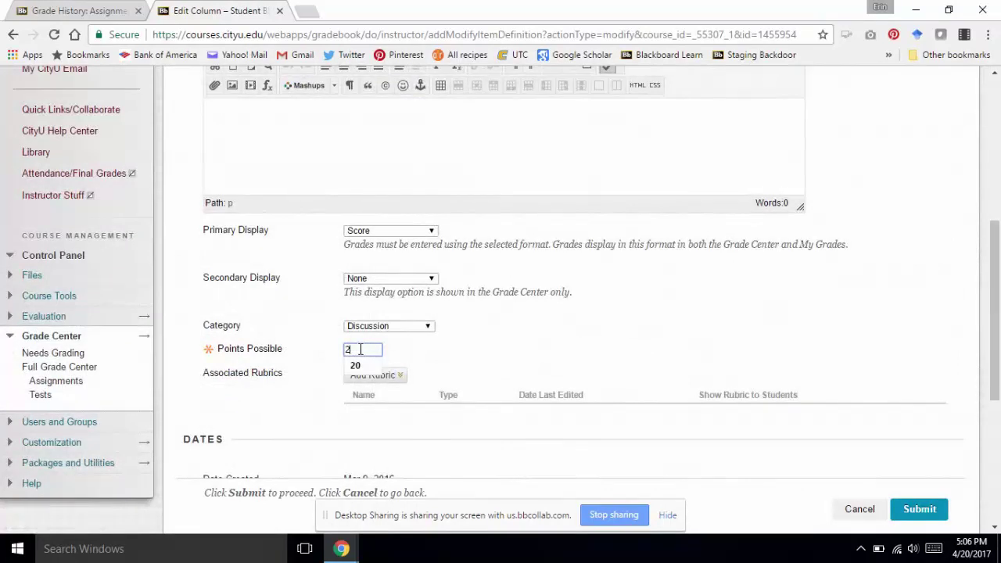
text(100)
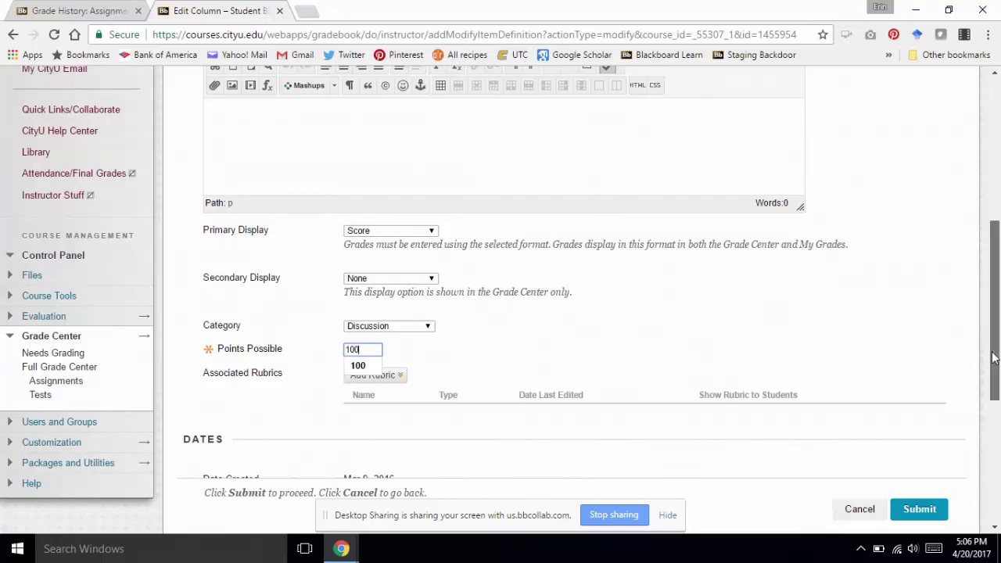
drag(994, 353, 994, 491)
click(926, 493)
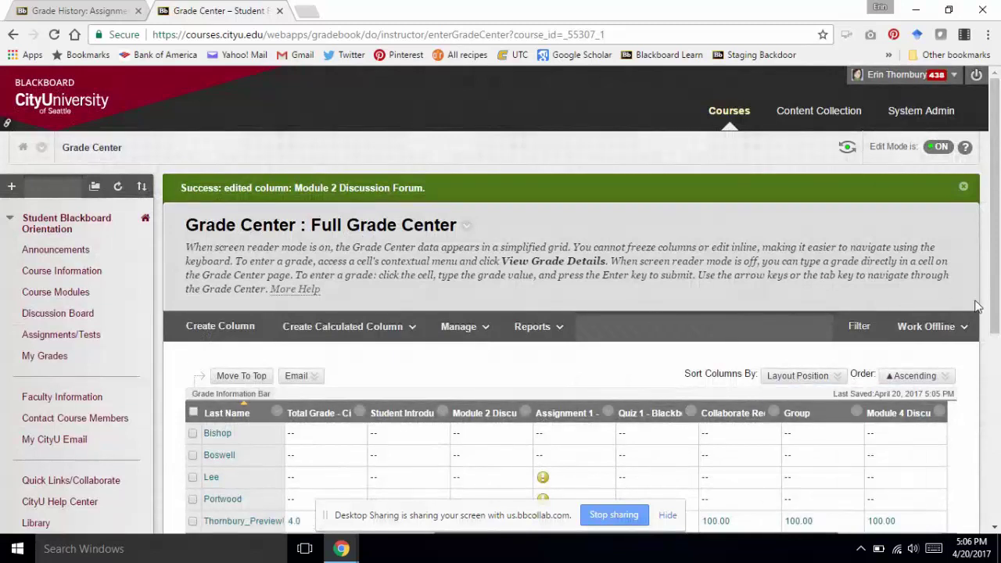
Check the preview student's Weighted Total and the other grade columns in the Full Grade Center
scroll(998, 316, down, 2)
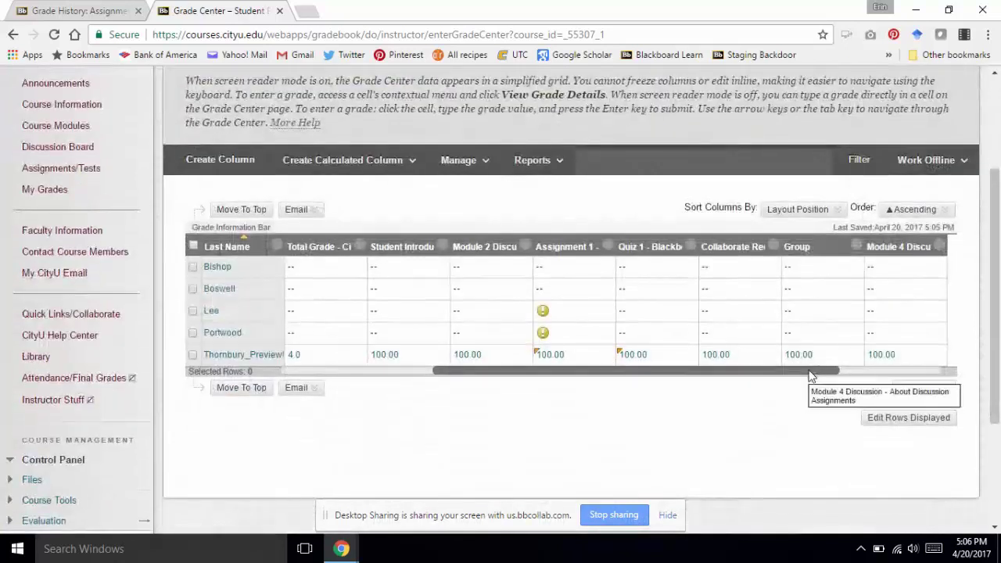
drag(811, 371, 941, 374)
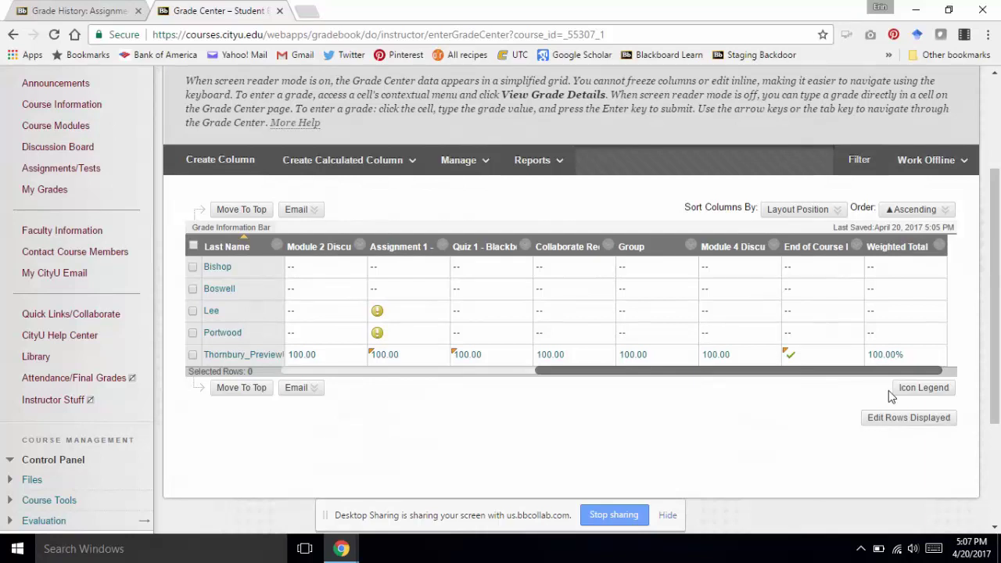
drag(787, 371, 572, 386)
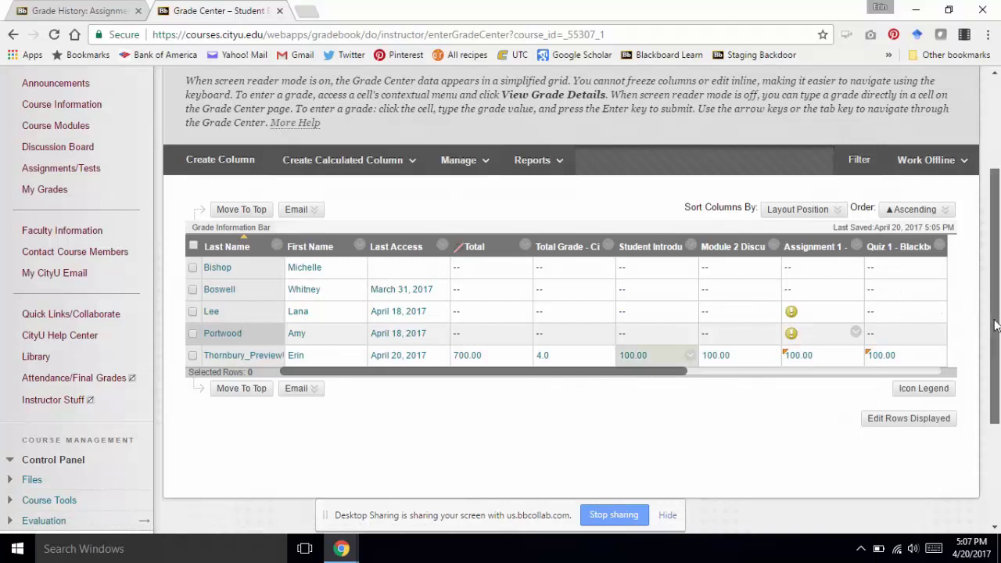
Enter Student Preview mode and open the course's My Grades page
drag(995, 326, 995, 240)
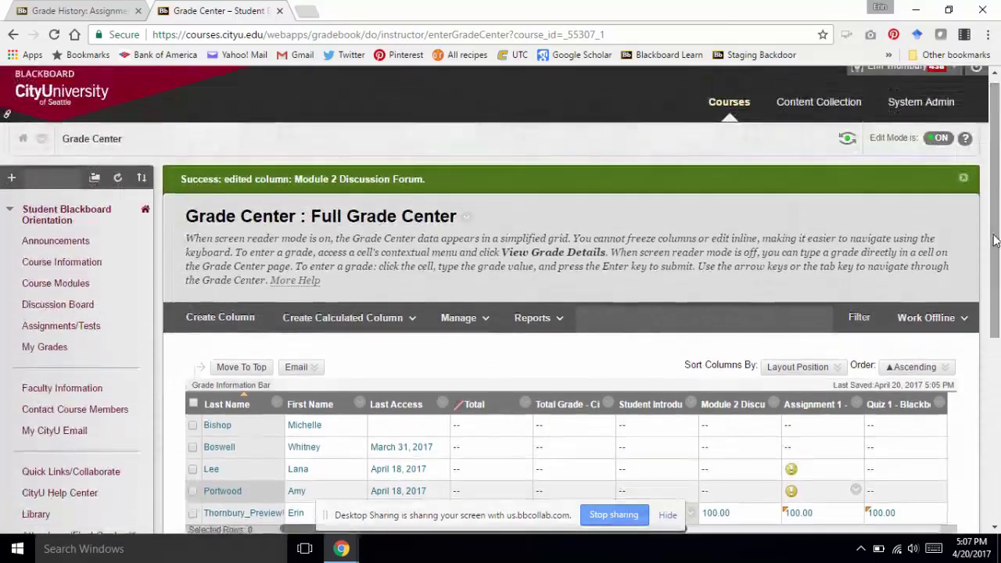
click(847, 142)
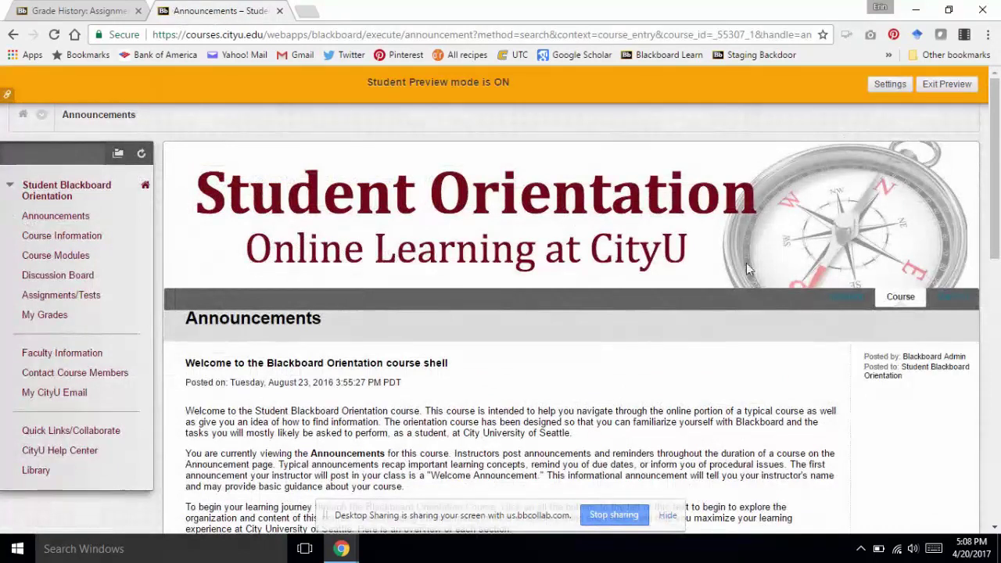
drag(995, 225, 996, 259)
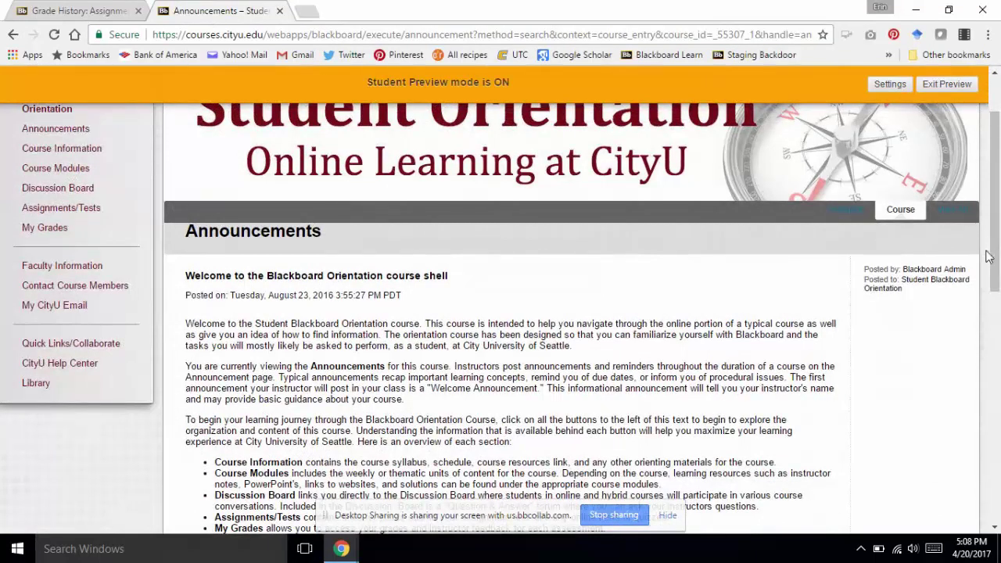
drag(998, 258, 996, 224)
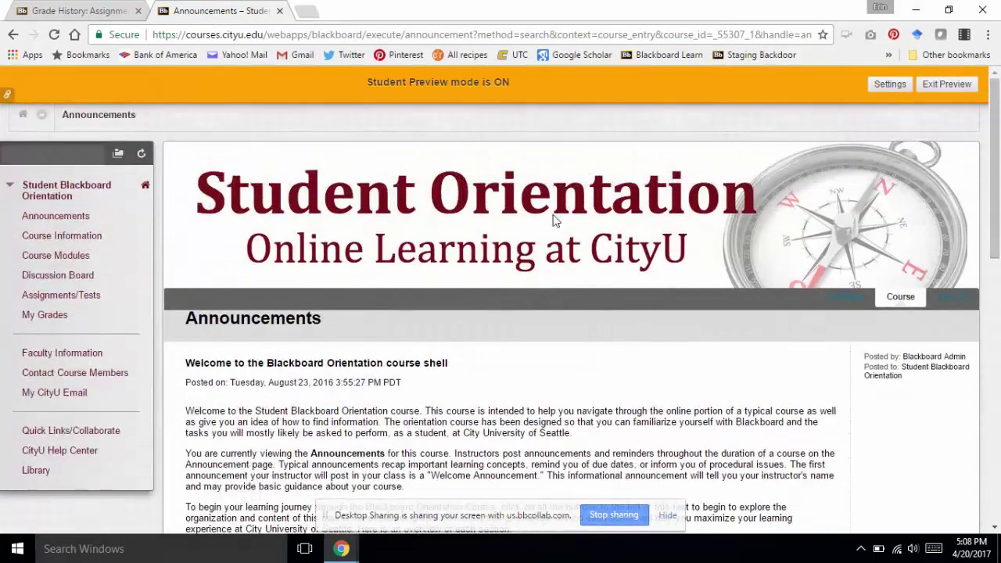
click(54, 321)
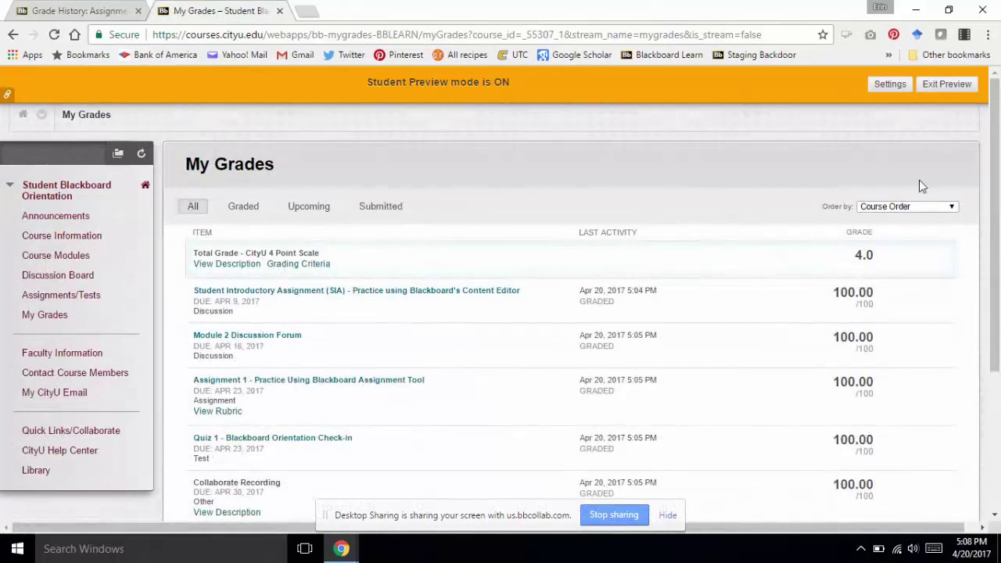
Review the graded items, due dates and scores that the student sees in My Grades
drag(995, 192, 999, 237)
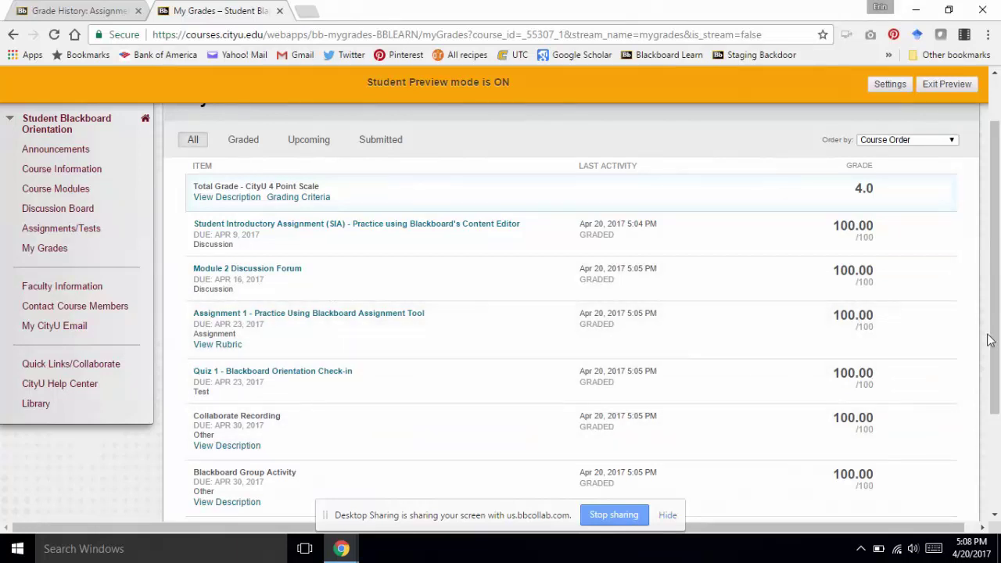
scroll(995, 346, down, 1)
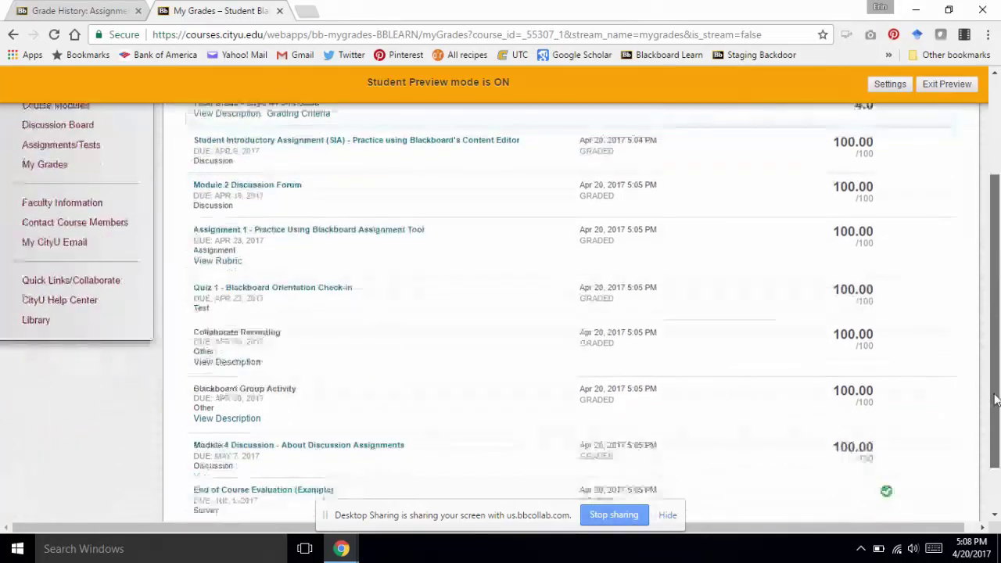
scroll(995, 347, up, 1)
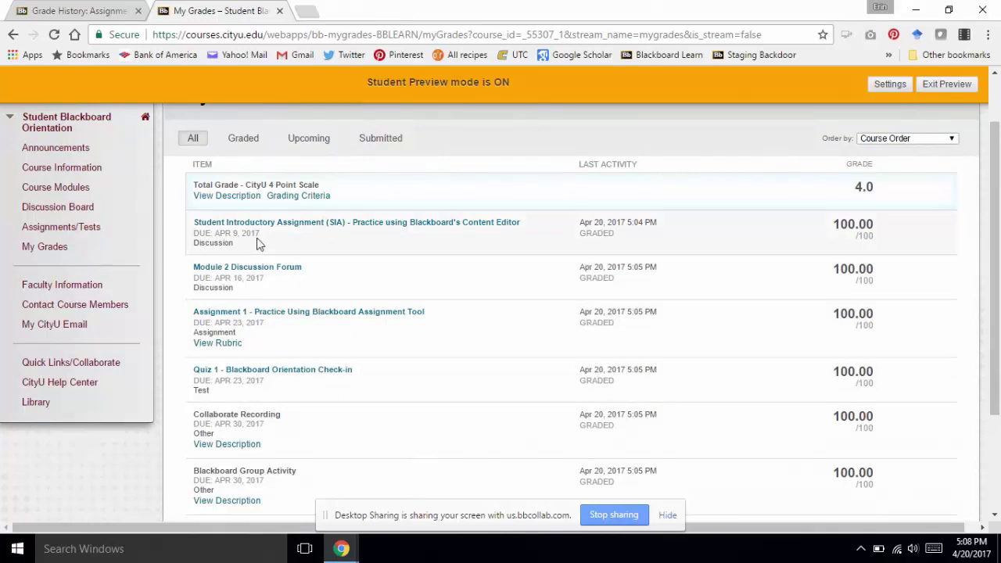
drag(261, 243, 674, 274)
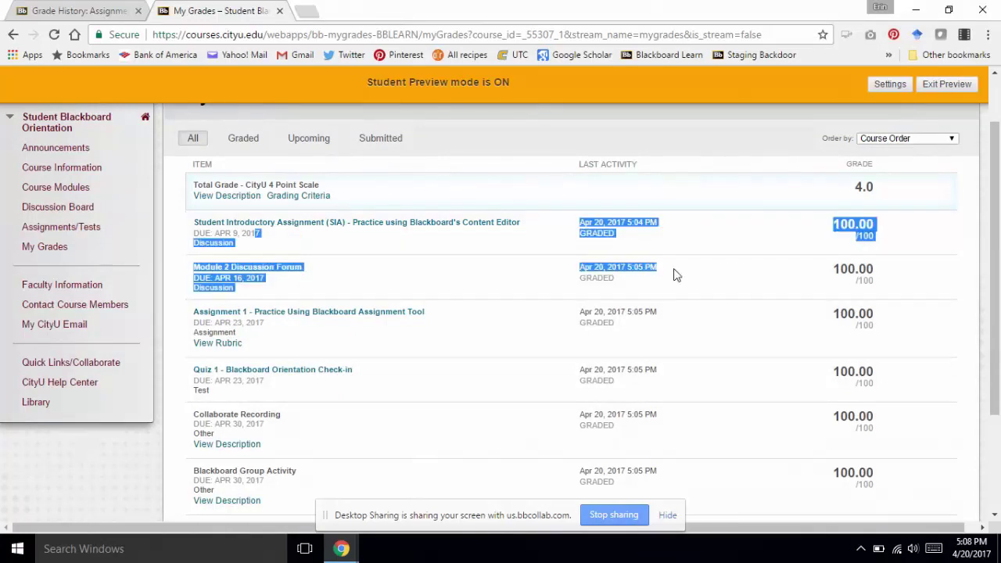
click(890, 247)
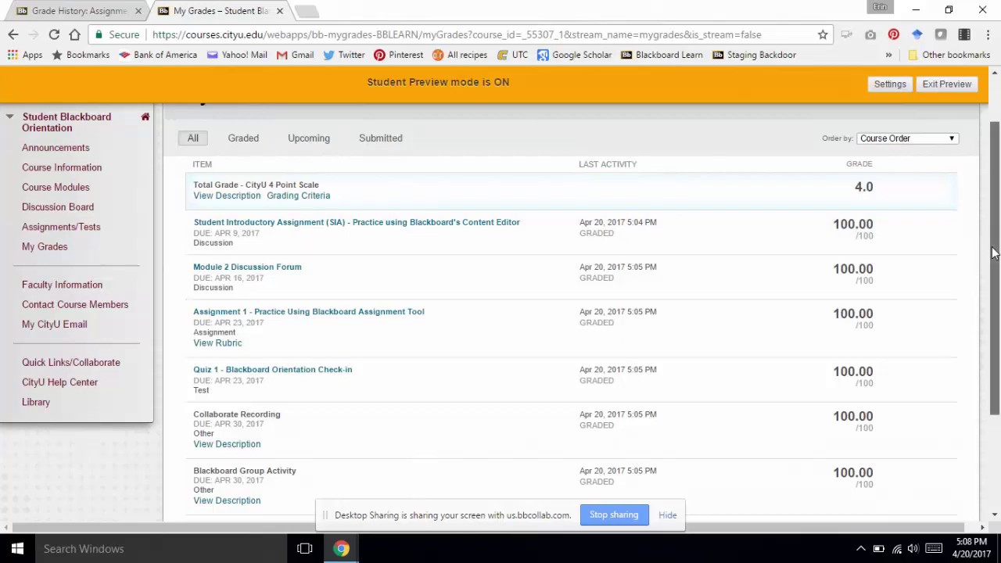
Review the remaining items in My Grades and view the rubric linked to Assignment 1, closing it when done
scroll(994, 253, down, 2)
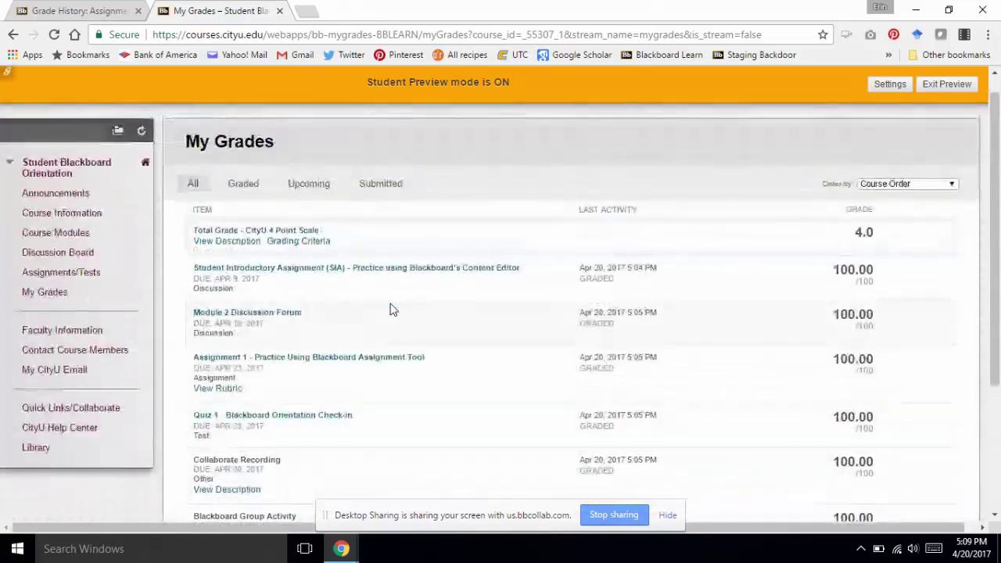
scroll(393, 309, down, 2)
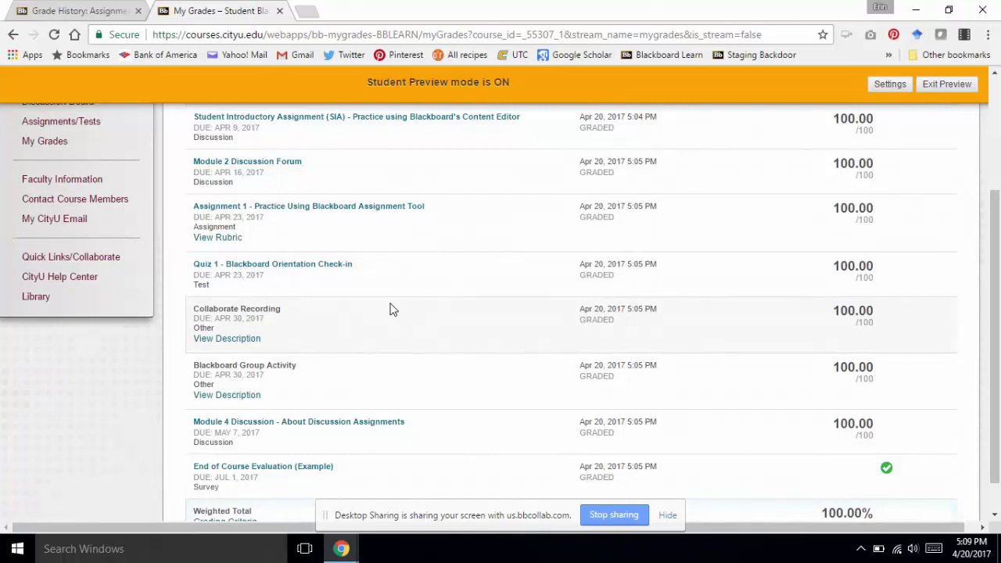
click(219, 238)
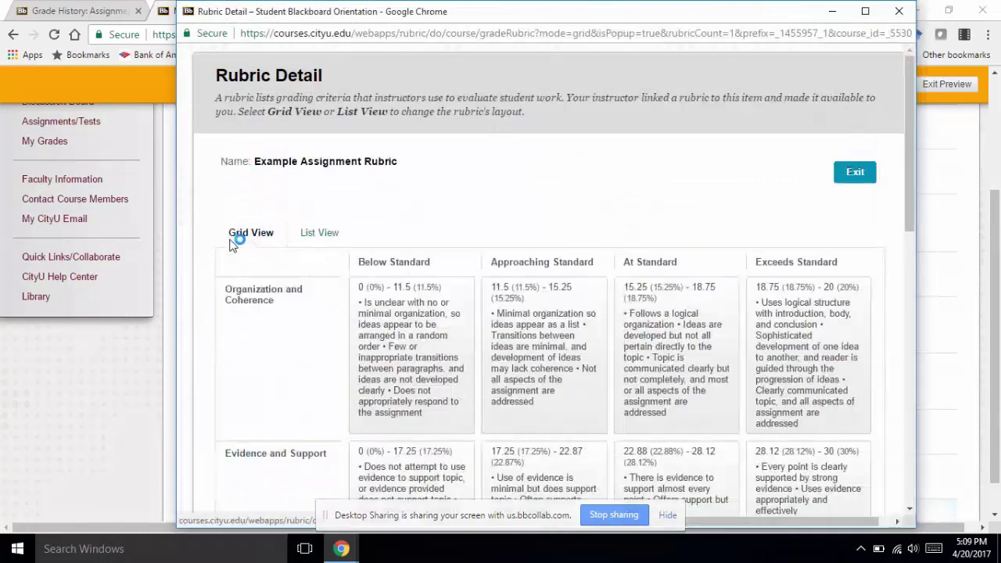
scroll(504, 327, down, 1)
scroll(503, 327, down, 10)
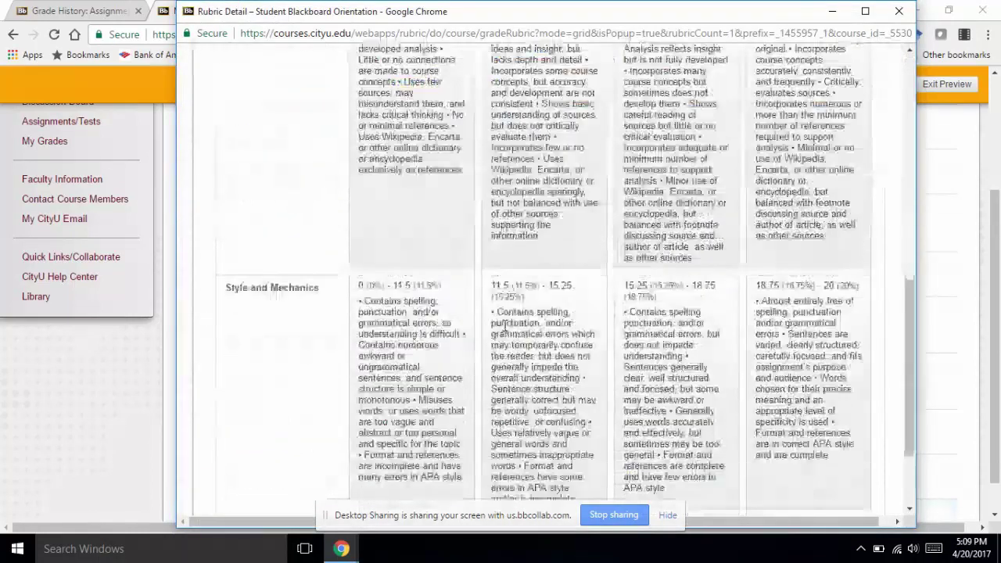
scroll(504, 327, up, 10)
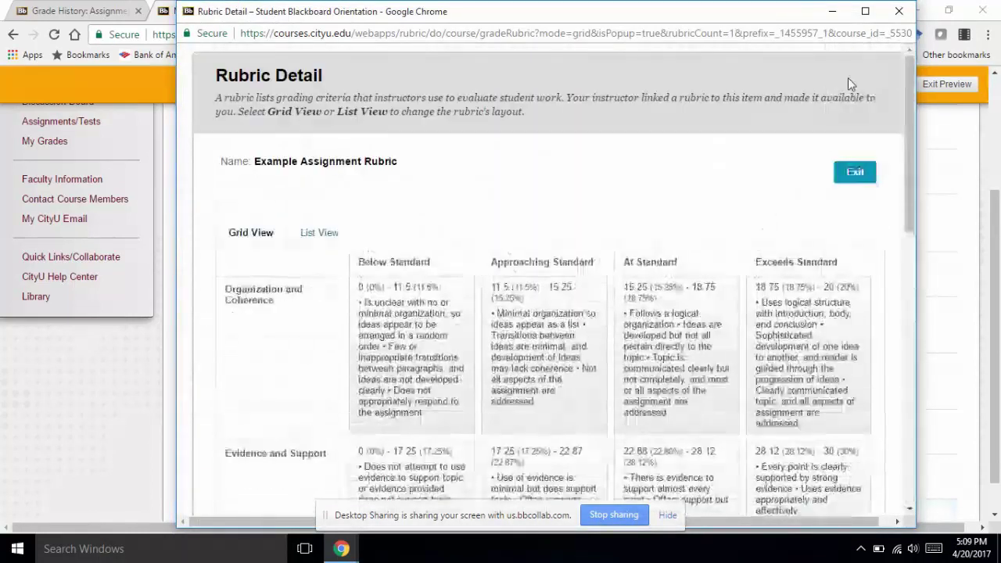
click(900, 14)
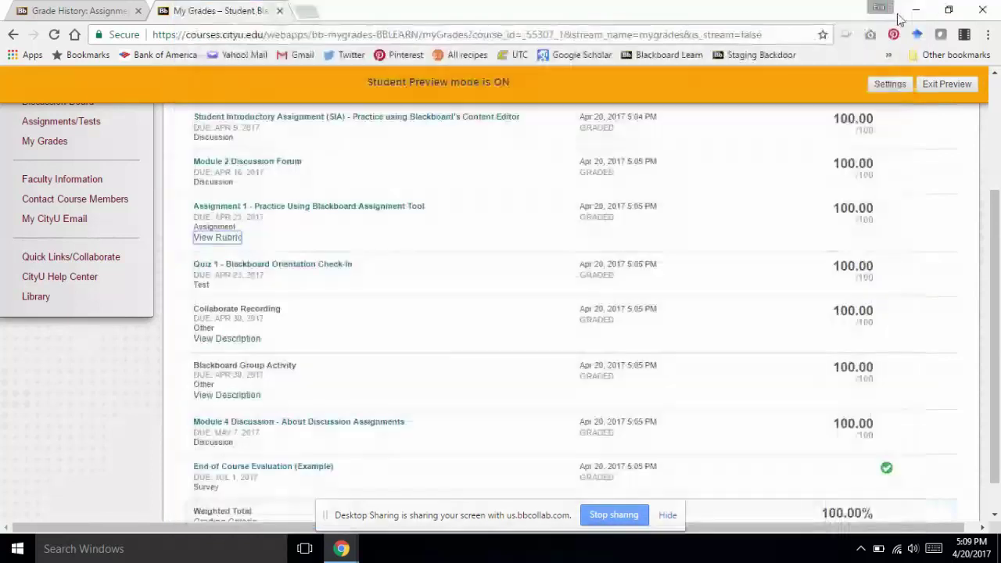
scroll(382, 243, up, 3)
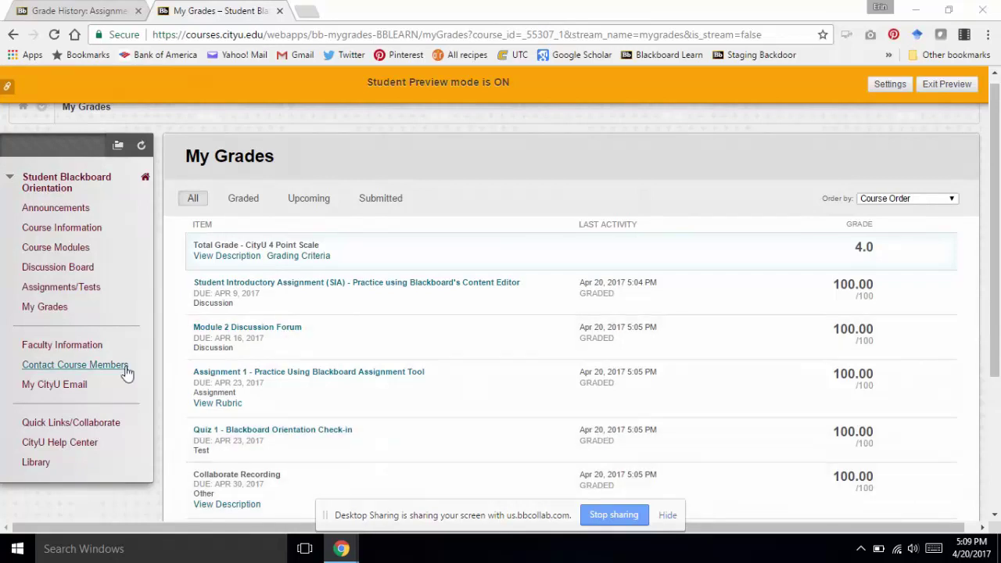
Exit Student Preview while keeping the preview user and all data
click(945, 88)
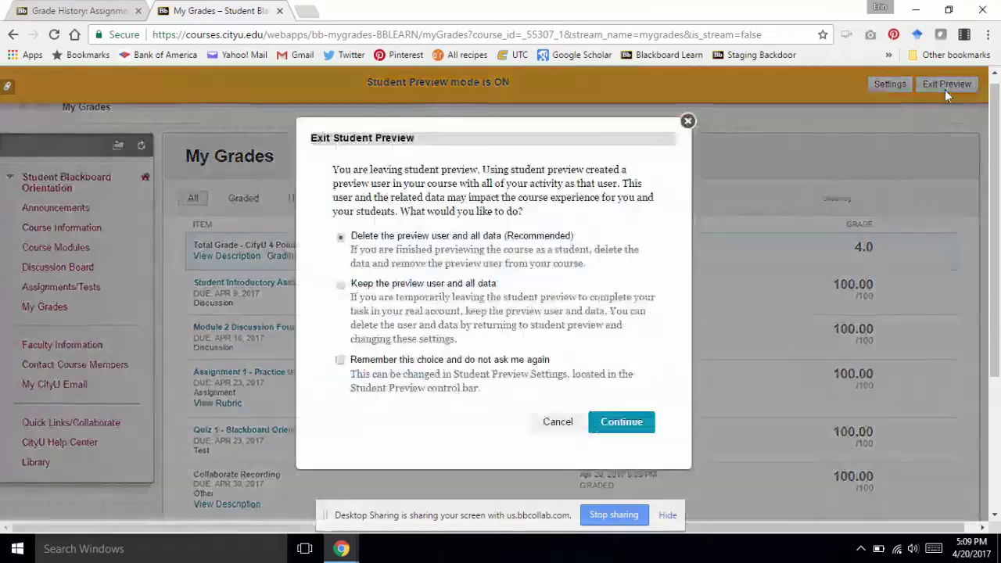
click(341, 286)
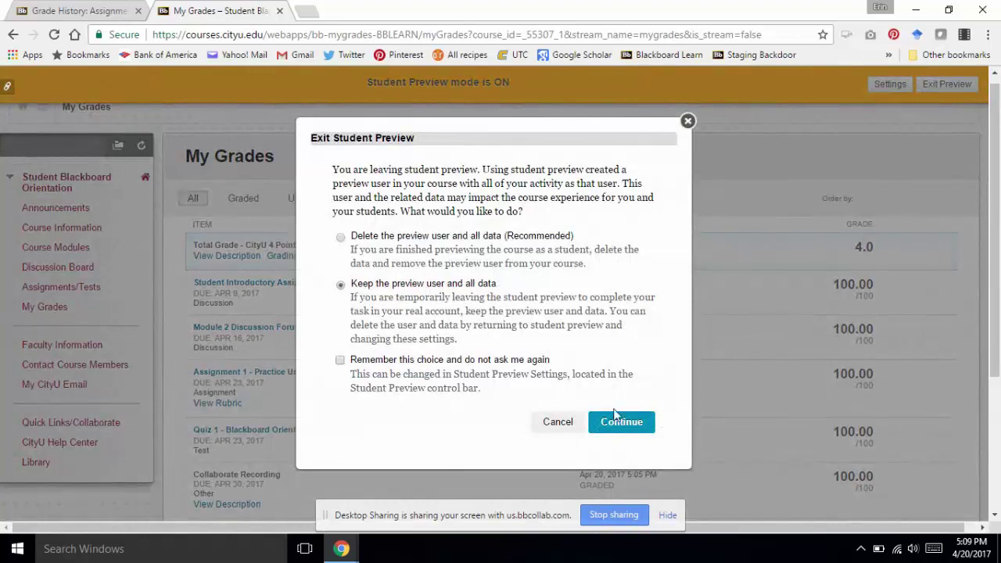
click(625, 432)
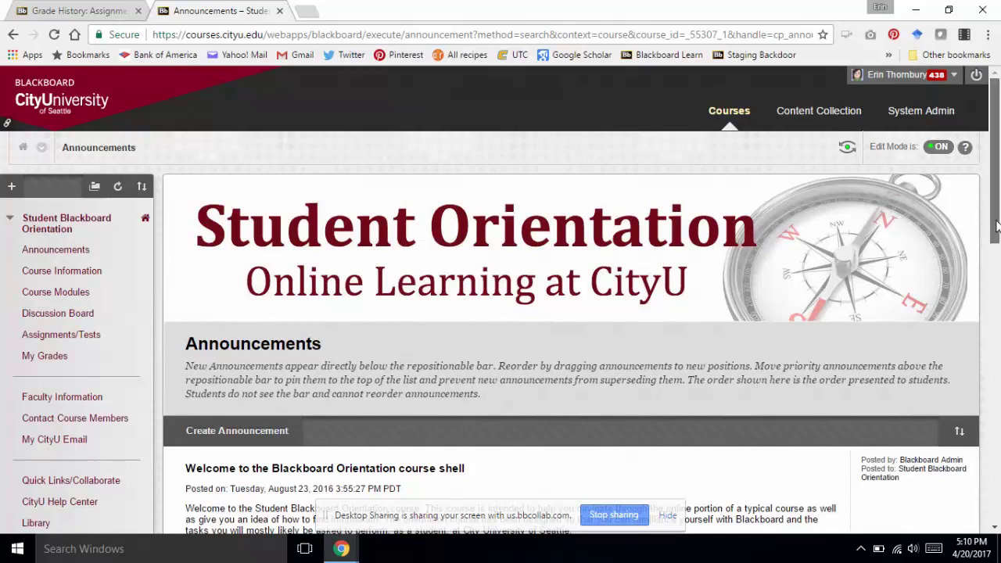
Open the course's Needs Grading page and review the submissions waiting to be graded
drag(996, 226, 997, 357)
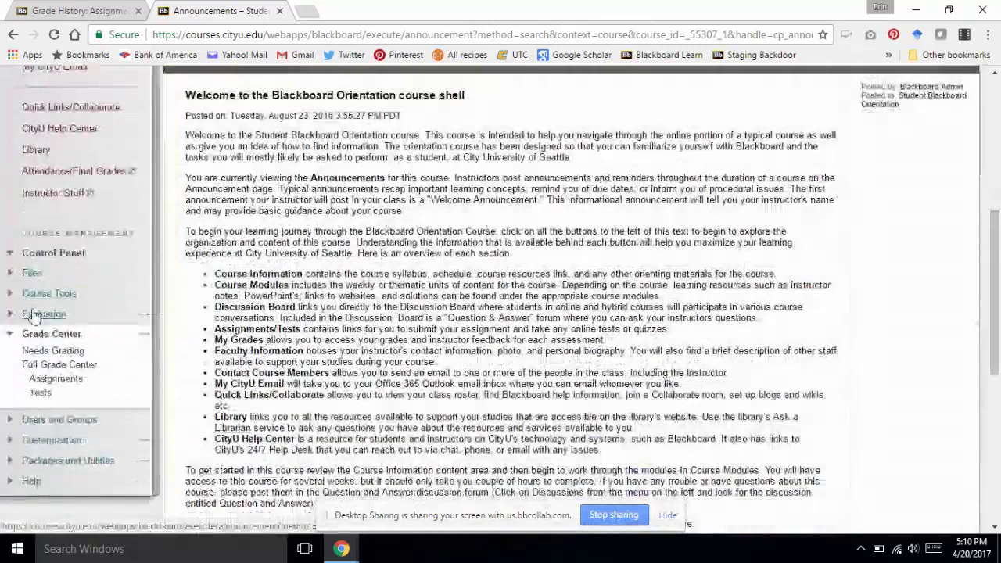
click(54, 354)
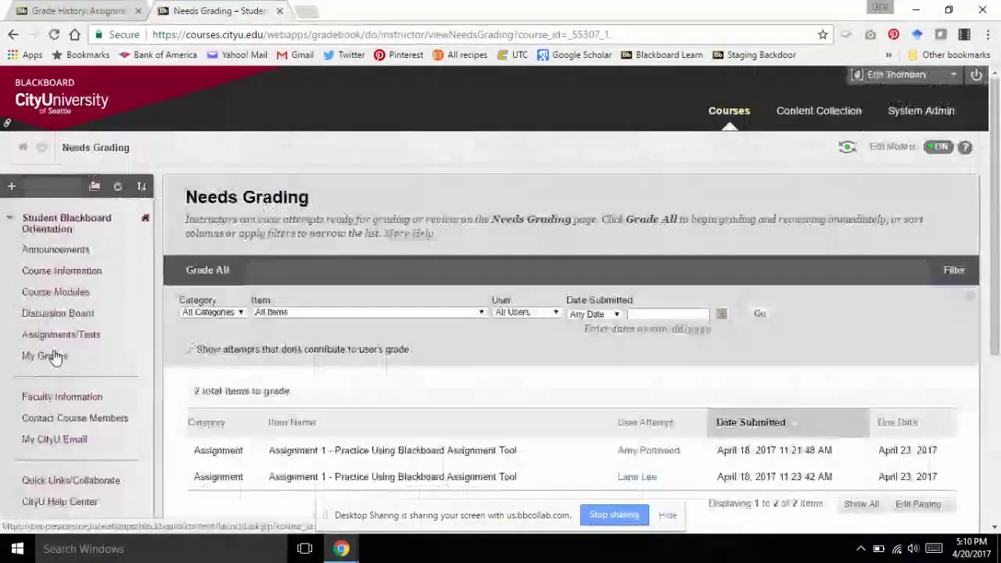
scroll(320, 352, down, 3)
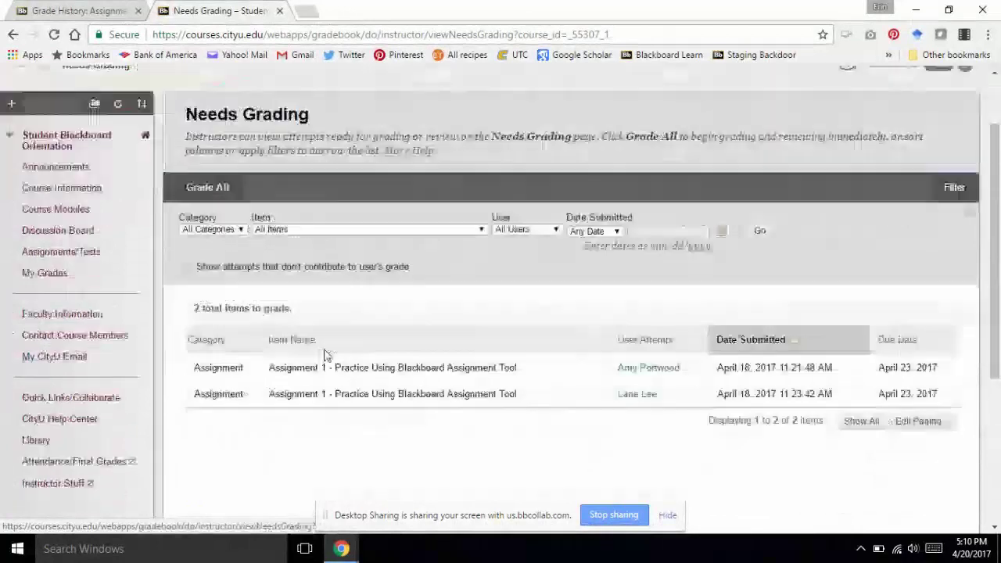
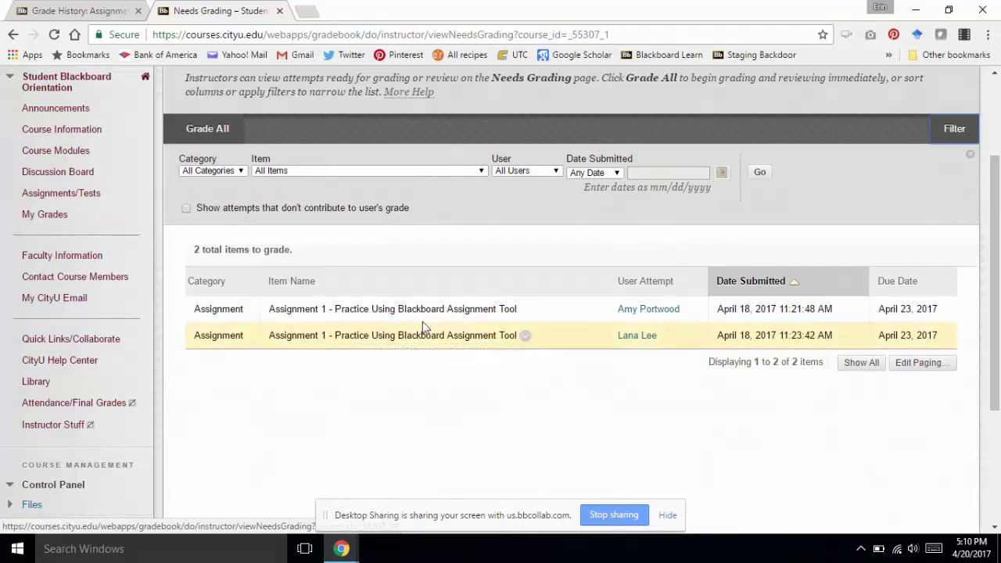
Open the earliest Assignment 1 attempt in the Needs Grading list and examine its submission text and grading area
click(645, 310)
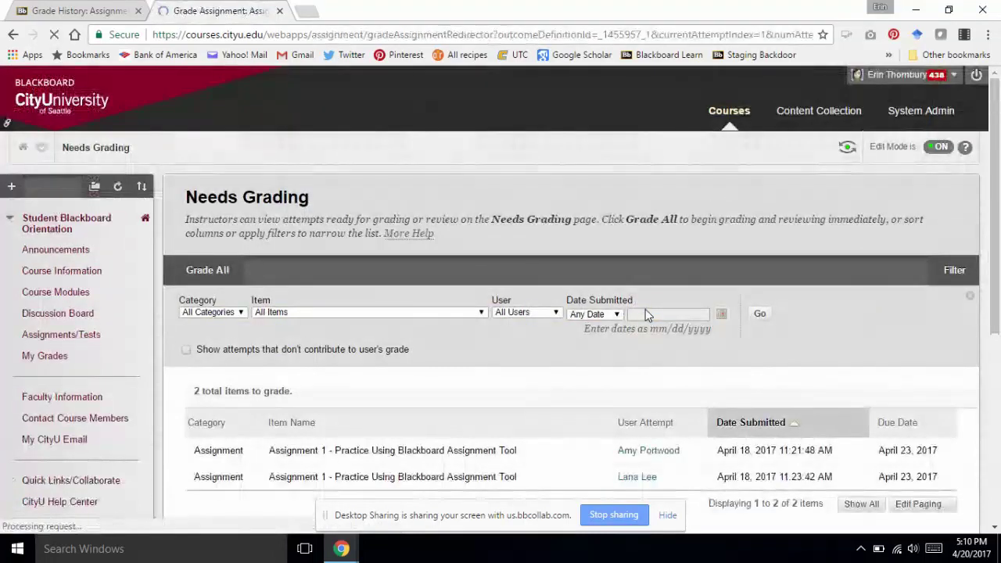
scroll(645, 309, down, 3)
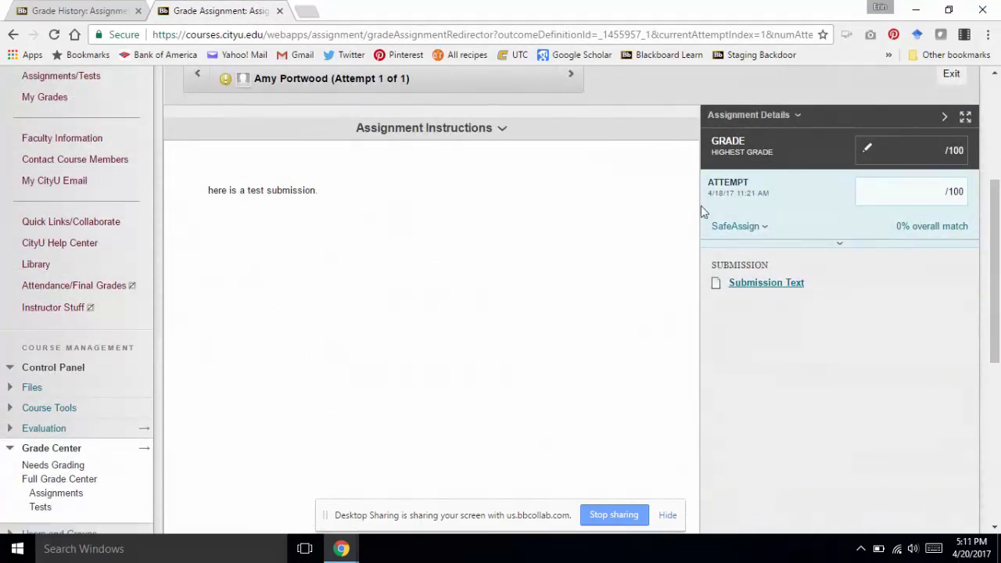
scroll(699, 211, up, 2)
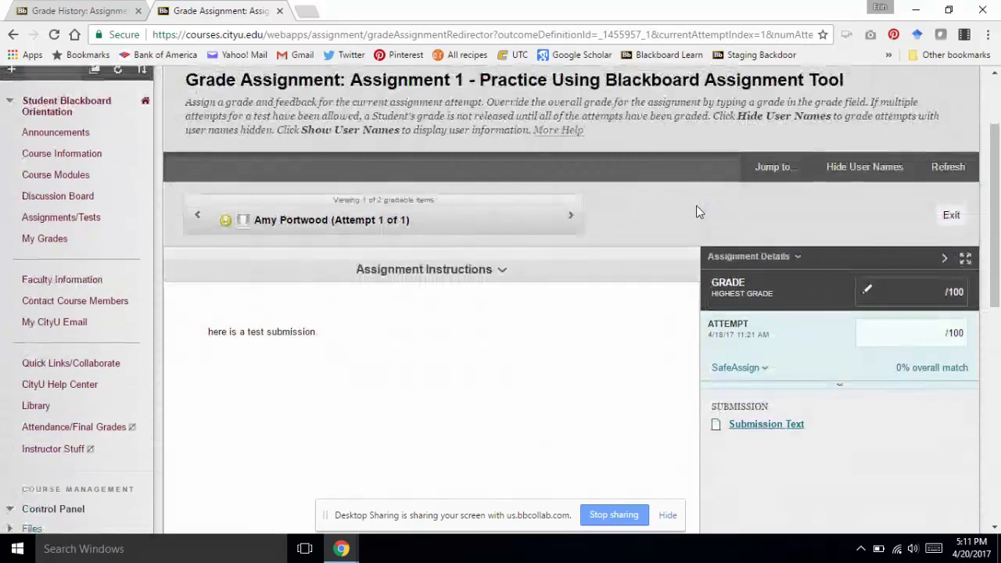
scroll(699, 211, down, 4)
scroll(699, 211, up, 3)
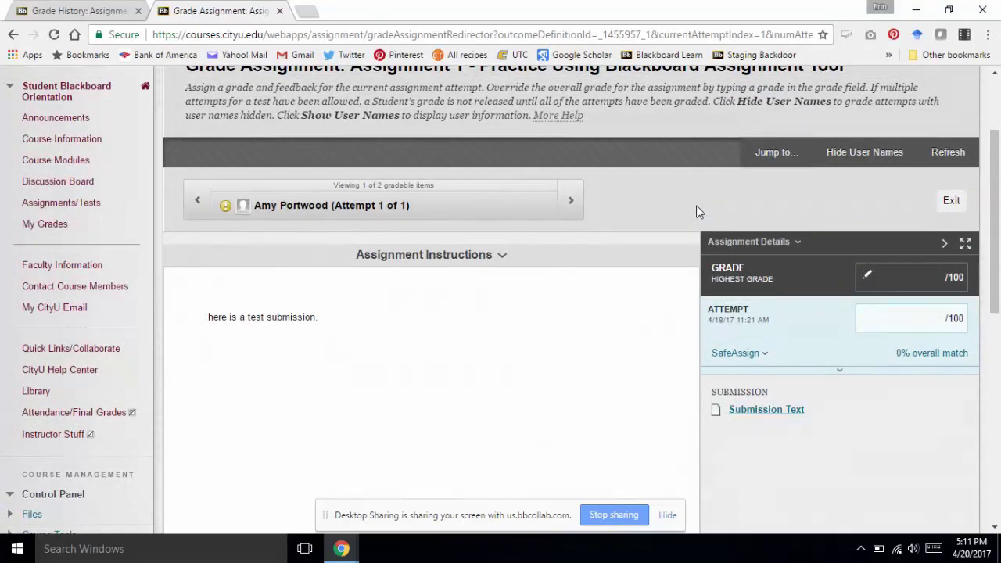
scroll(696, 205, down, 3)
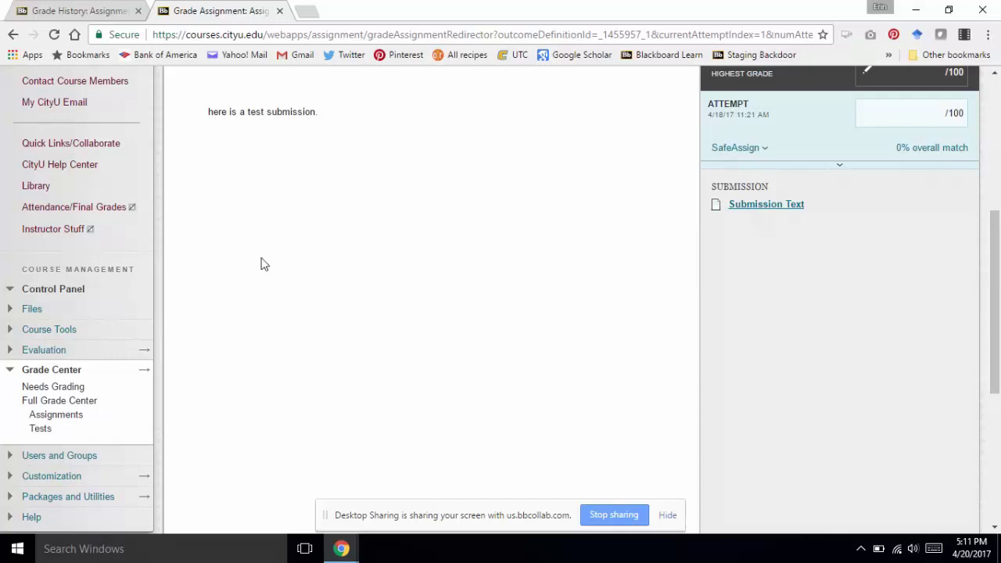
Return to the Full Grade Center and hide the Assignment 1 column from students
click(71, 403)
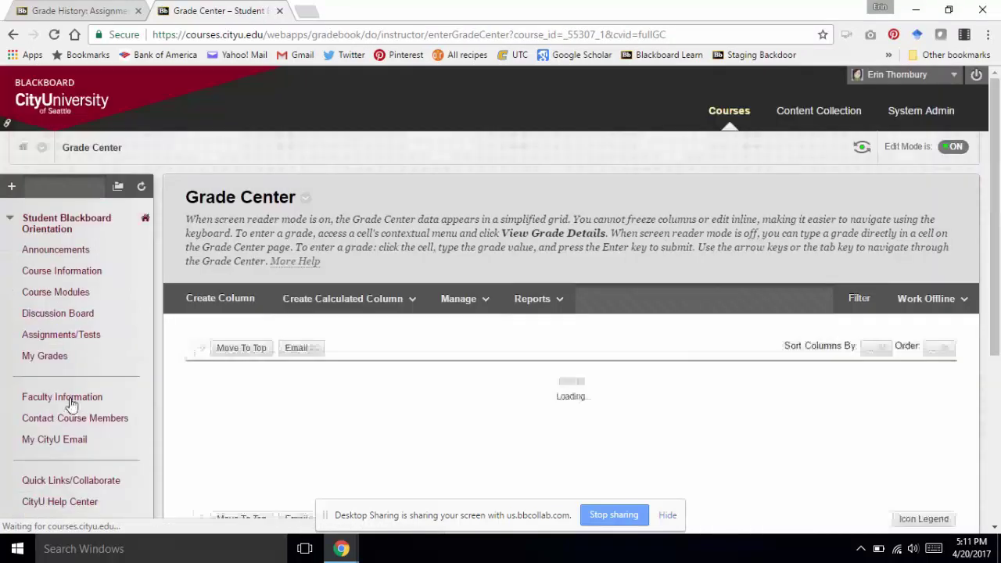
scroll(423, 321, down, 2)
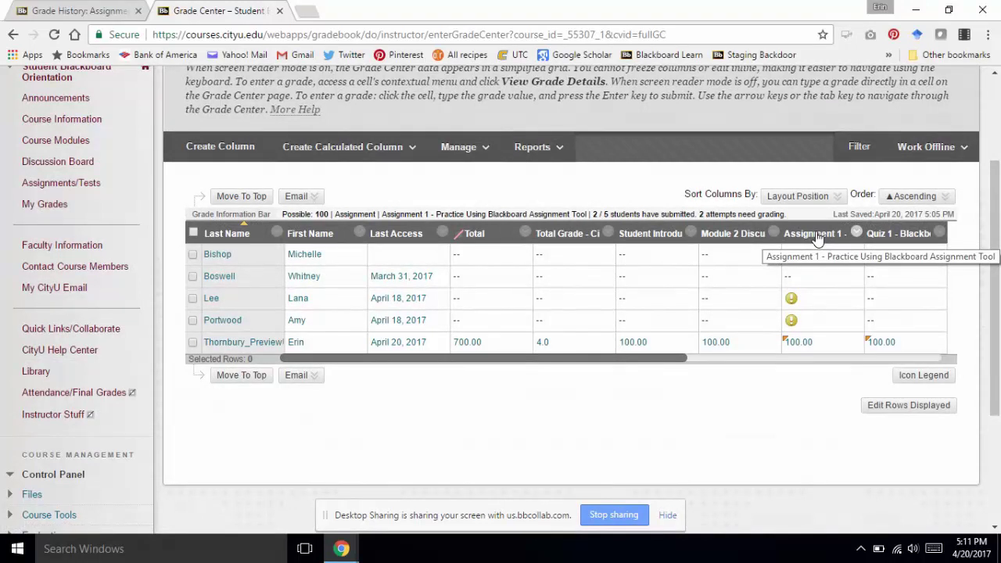
click(858, 235)
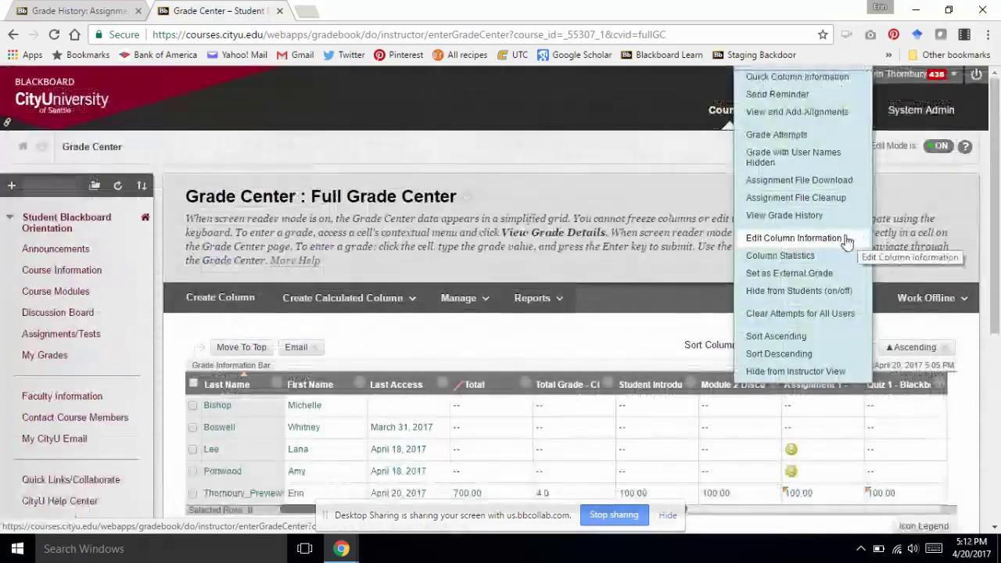
click(842, 292)
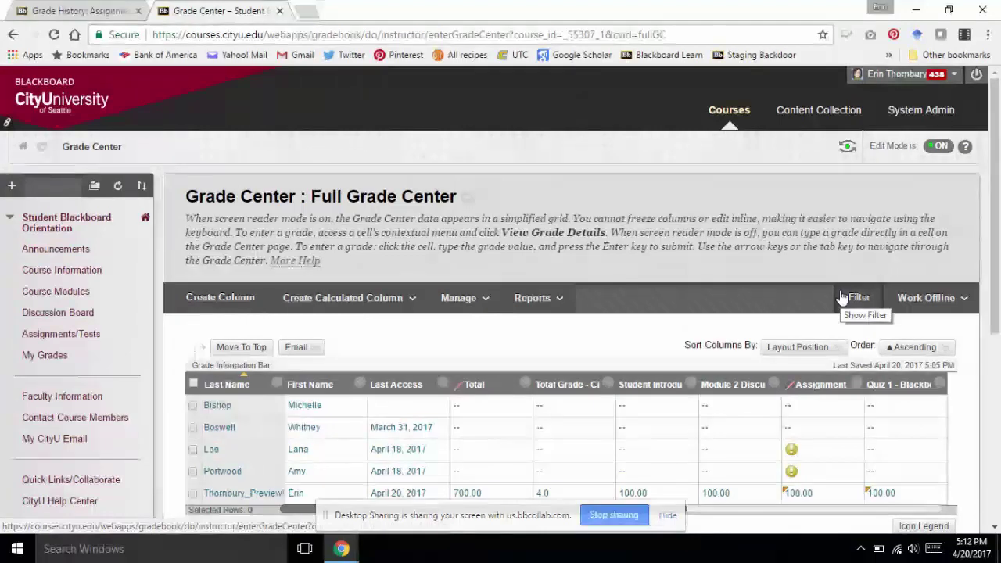
Turn off the hiding of the Assignment 1 column so students can see it again
scroll(842, 297, down, 3)
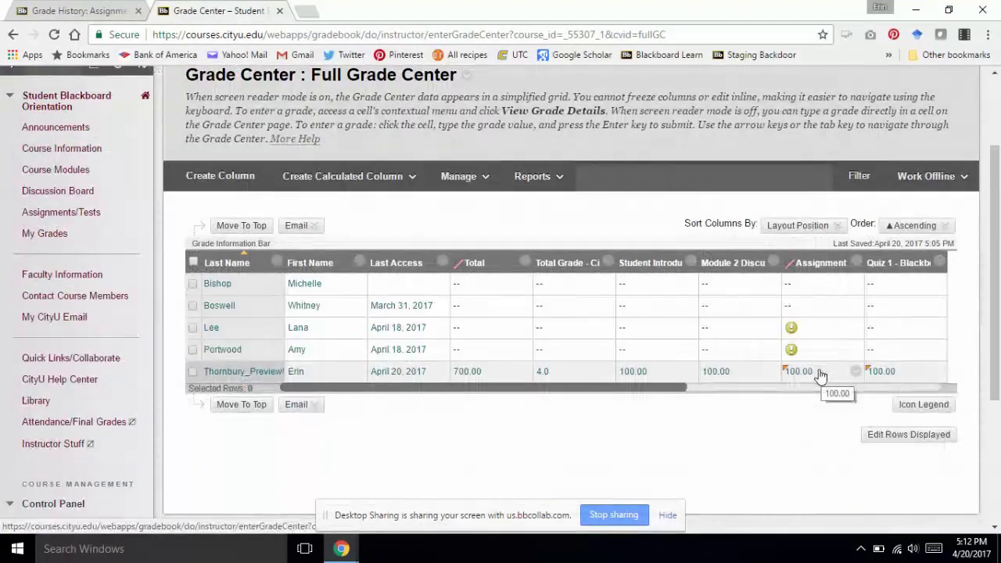
click(857, 263)
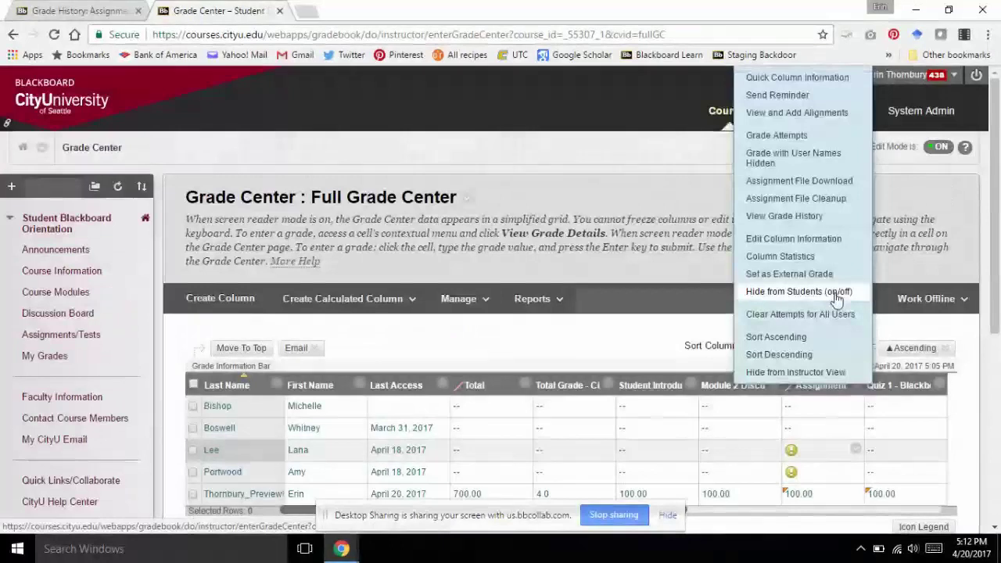
click(829, 291)
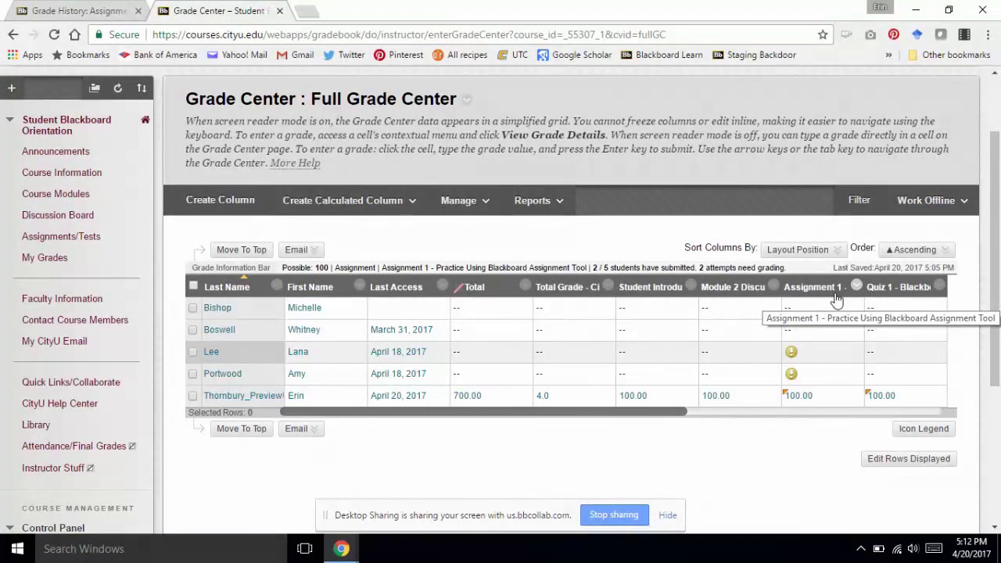
Examine the options available for the Assignment 1 column, including Assignment File Download and Hide from Instructor View, without applying any
click(856, 287)
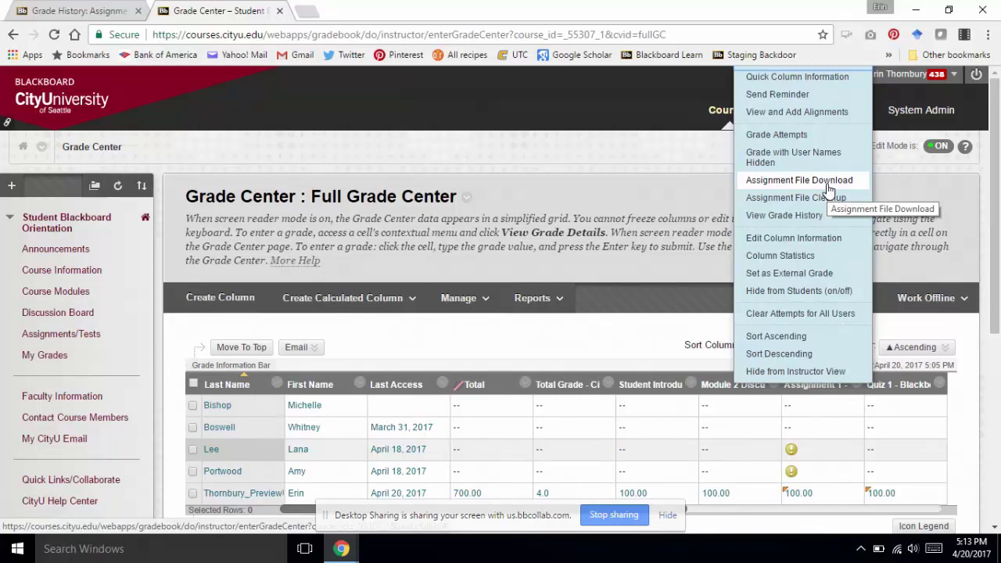
click(925, 253)
click(802, 347)
click(950, 453)
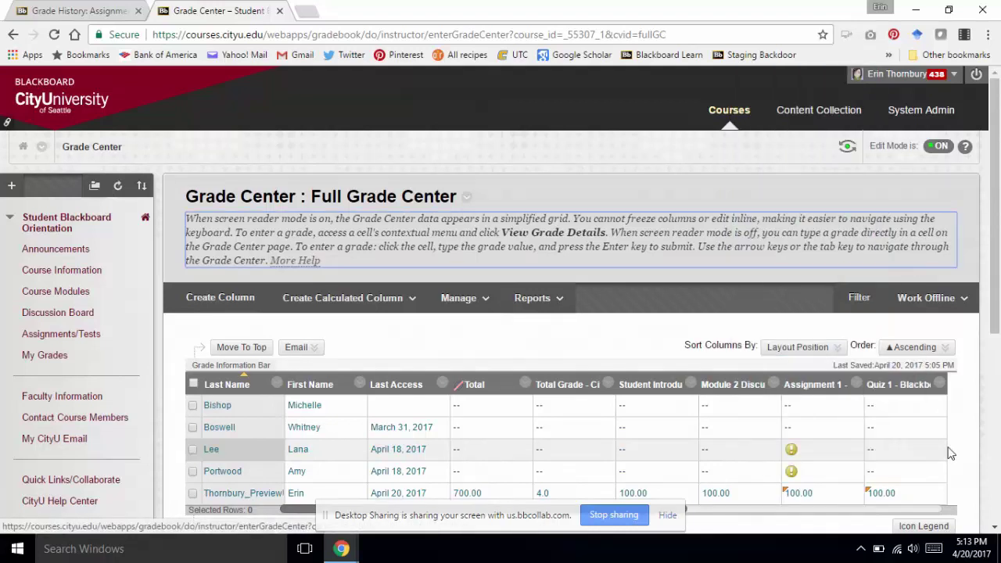
click(856, 386)
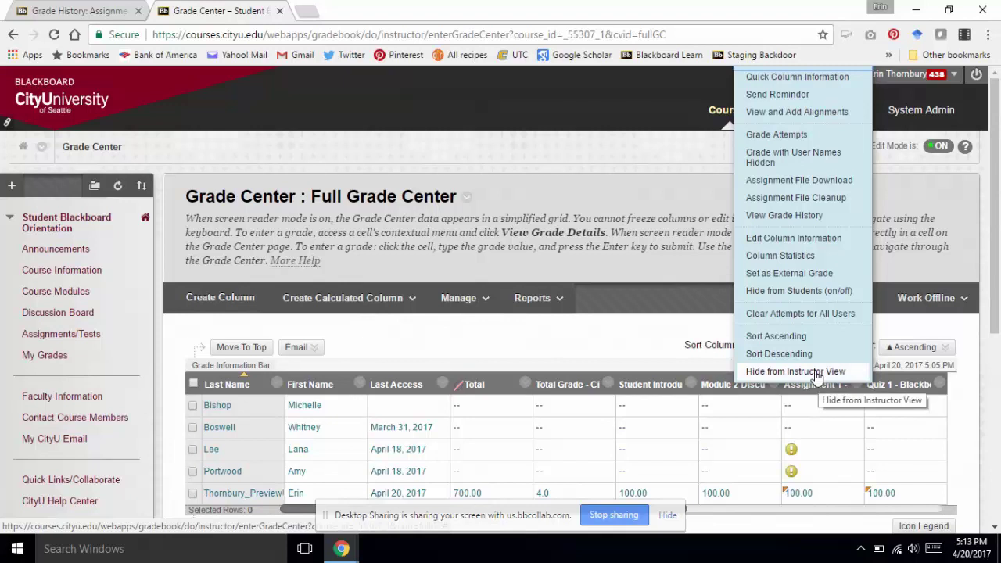
click(677, 340)
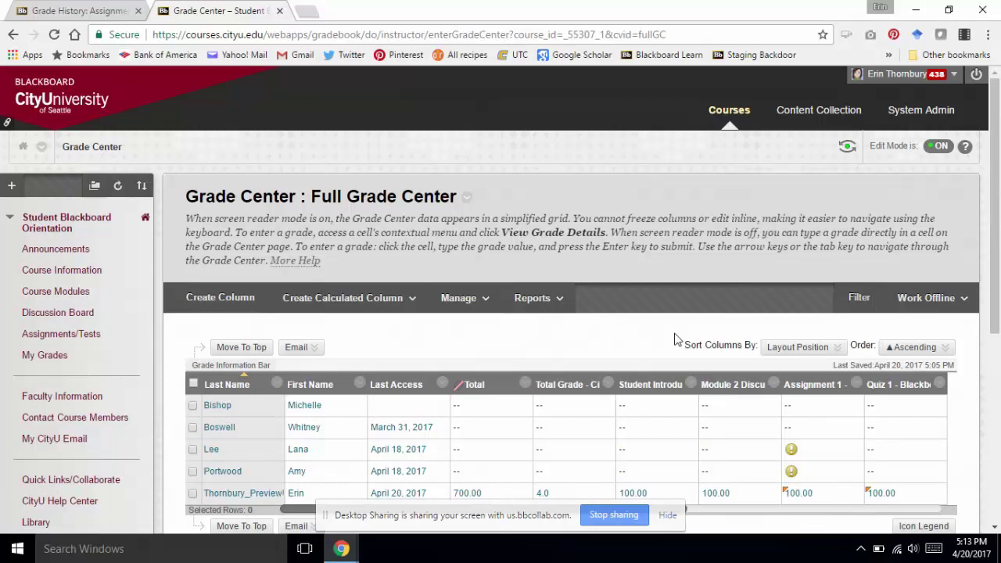
Show the Grade Center filter options and switch the current view to the Assignments smart view
scroll(677, 340, down, 3)
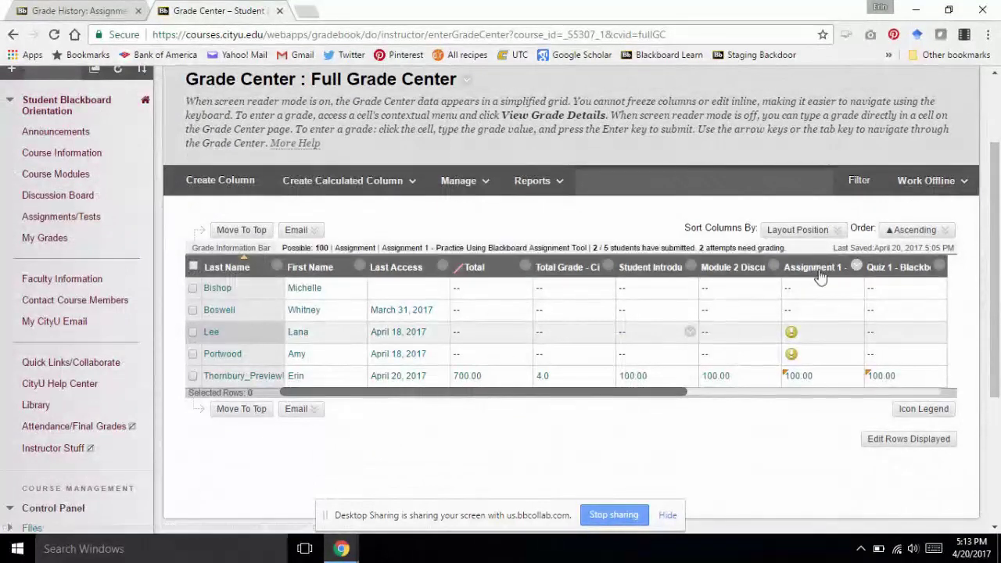
click(860, 188)
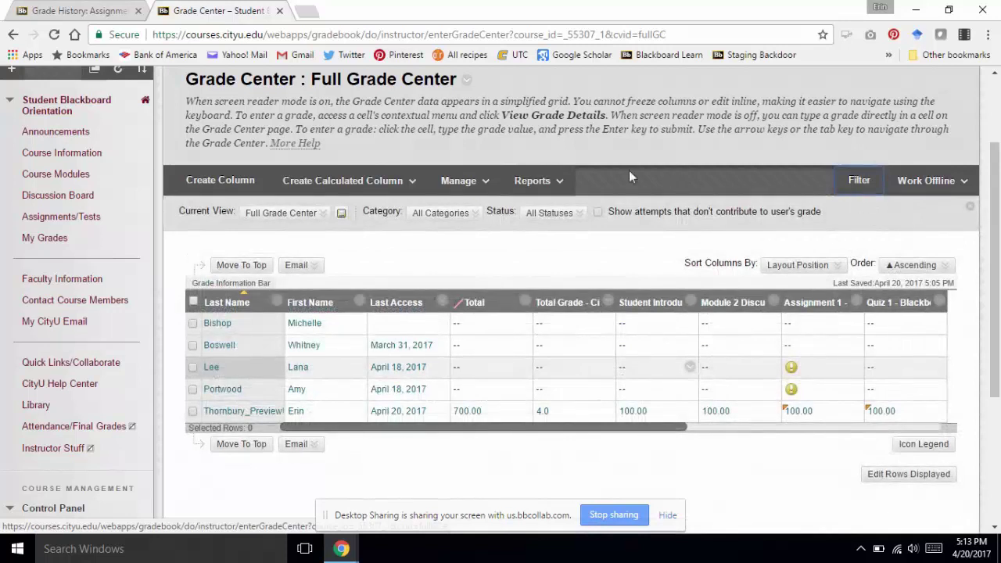
click(322, 215)
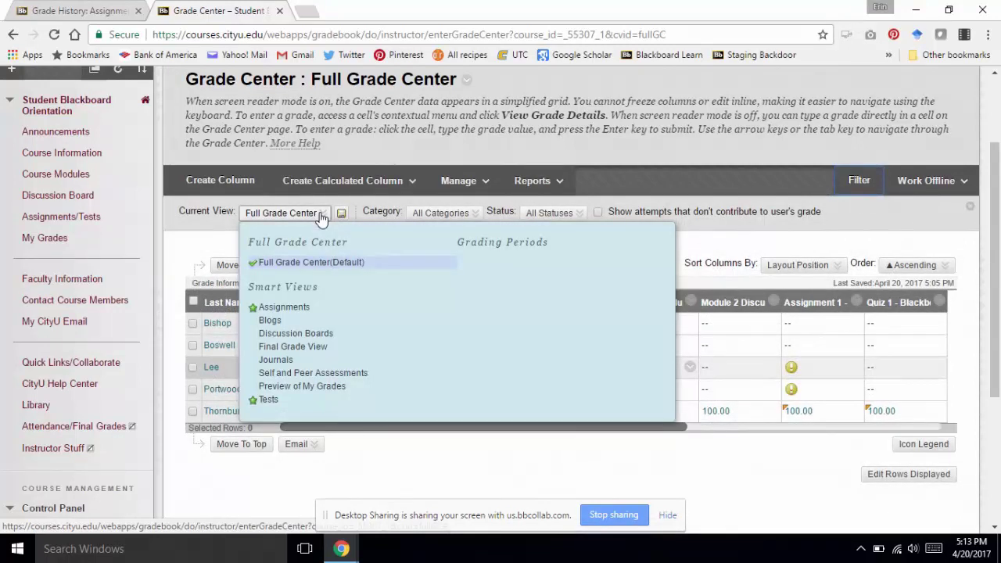
click(285, 308)
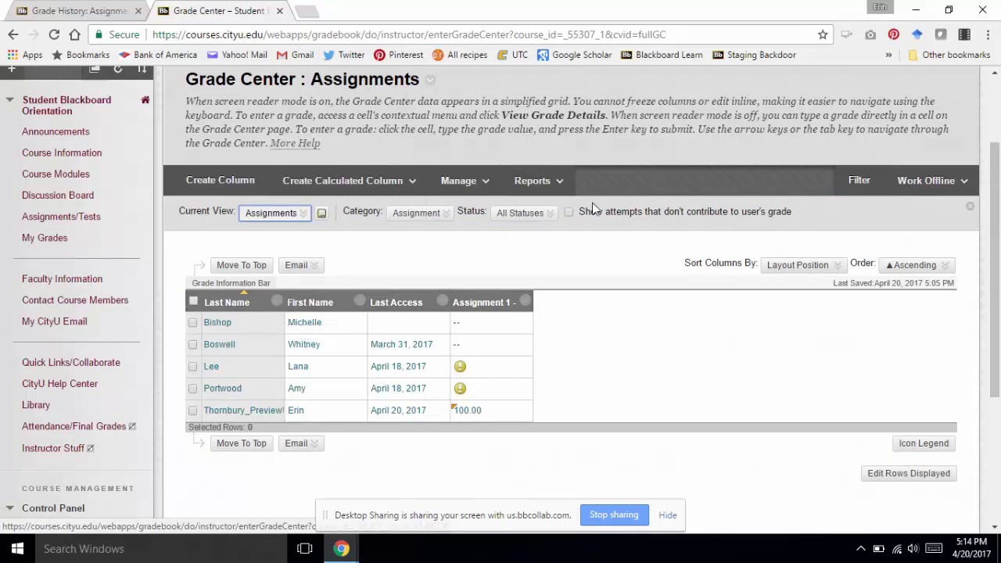
Filter the Assignments view to show only students whose status is Not Attempted
click(540, 213)
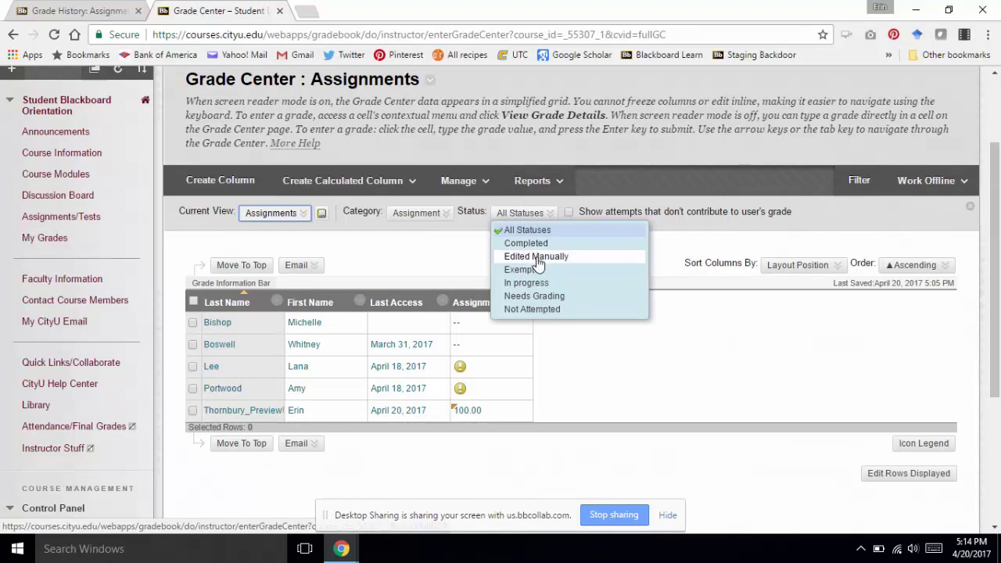
click(547, 309)
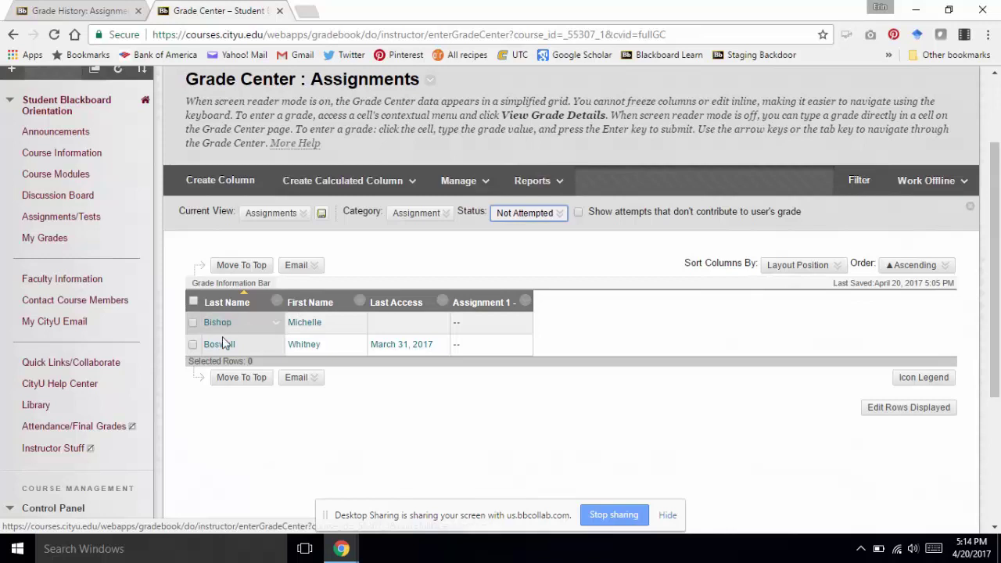
Select both students who have not attempted Assignment 1 and bring up the Email Selected Users option for them
click(193, 322)
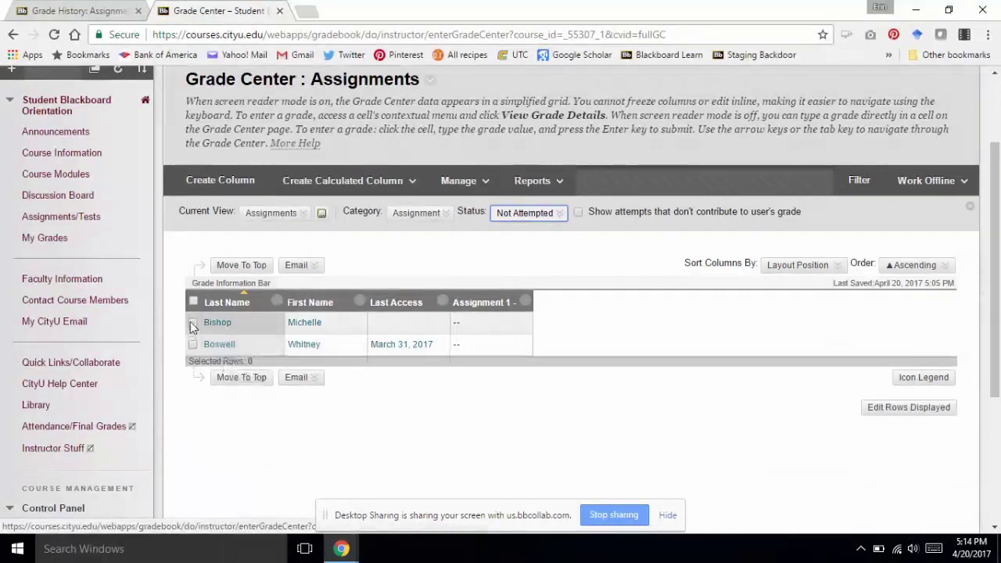
click(193, 345)
click(299, 378)
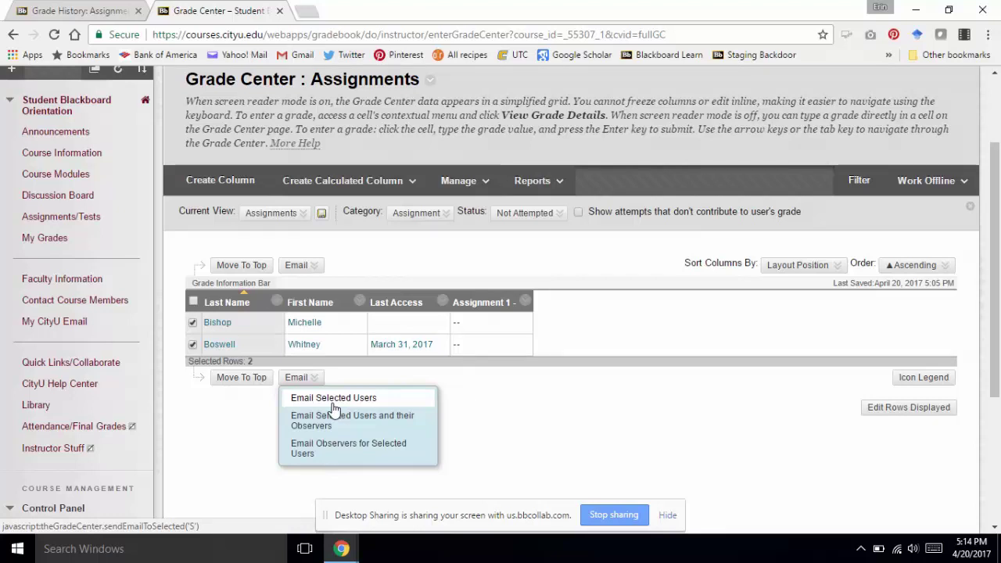
click(334, 402)
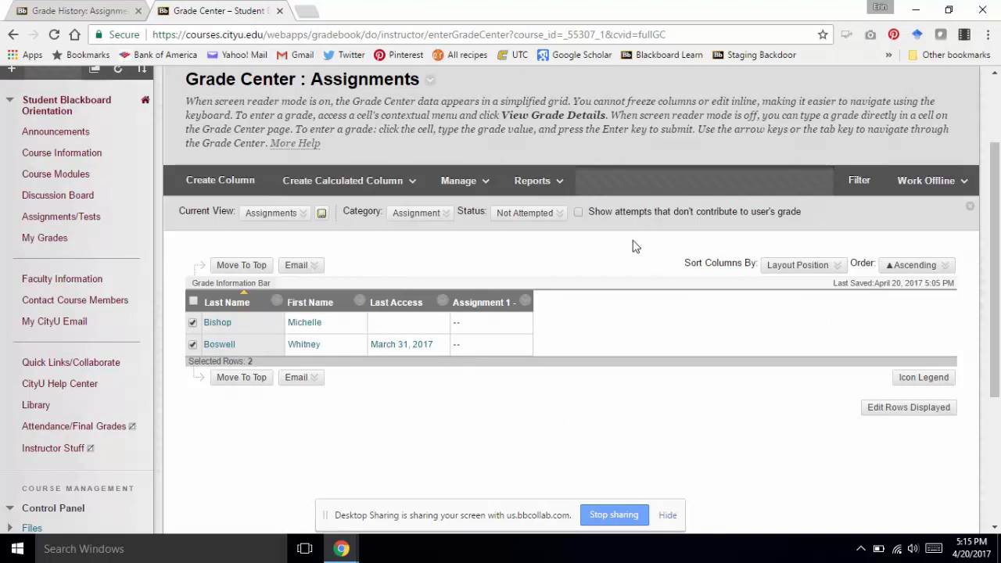
Show the Work Offline options and choose Download for the Grade Center data
click(911, 181)
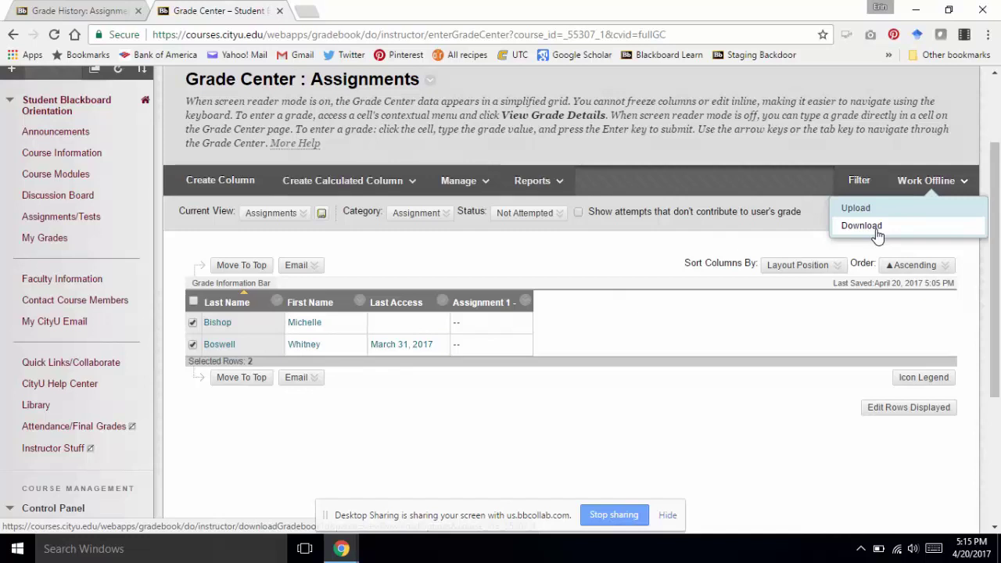
click(862, 226)
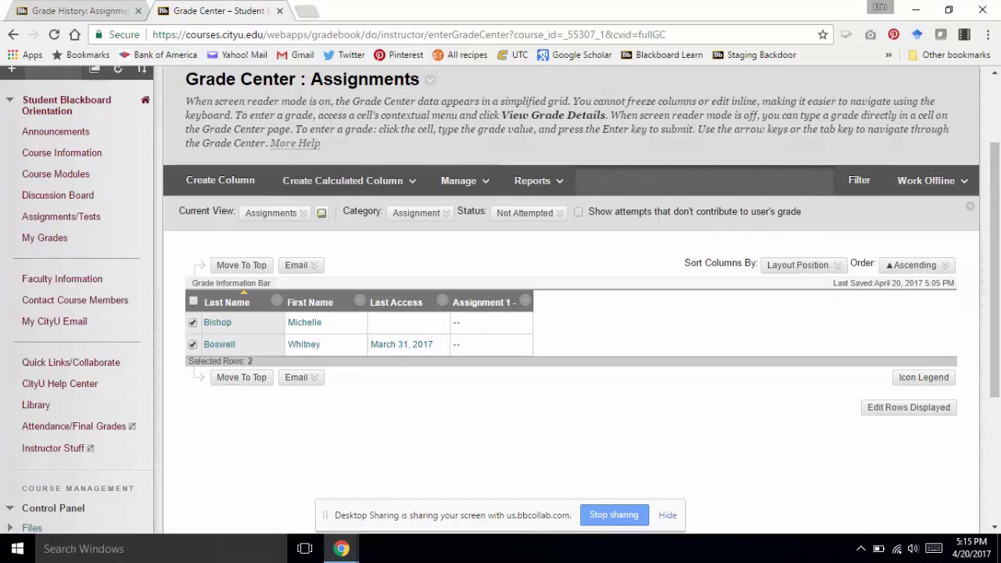